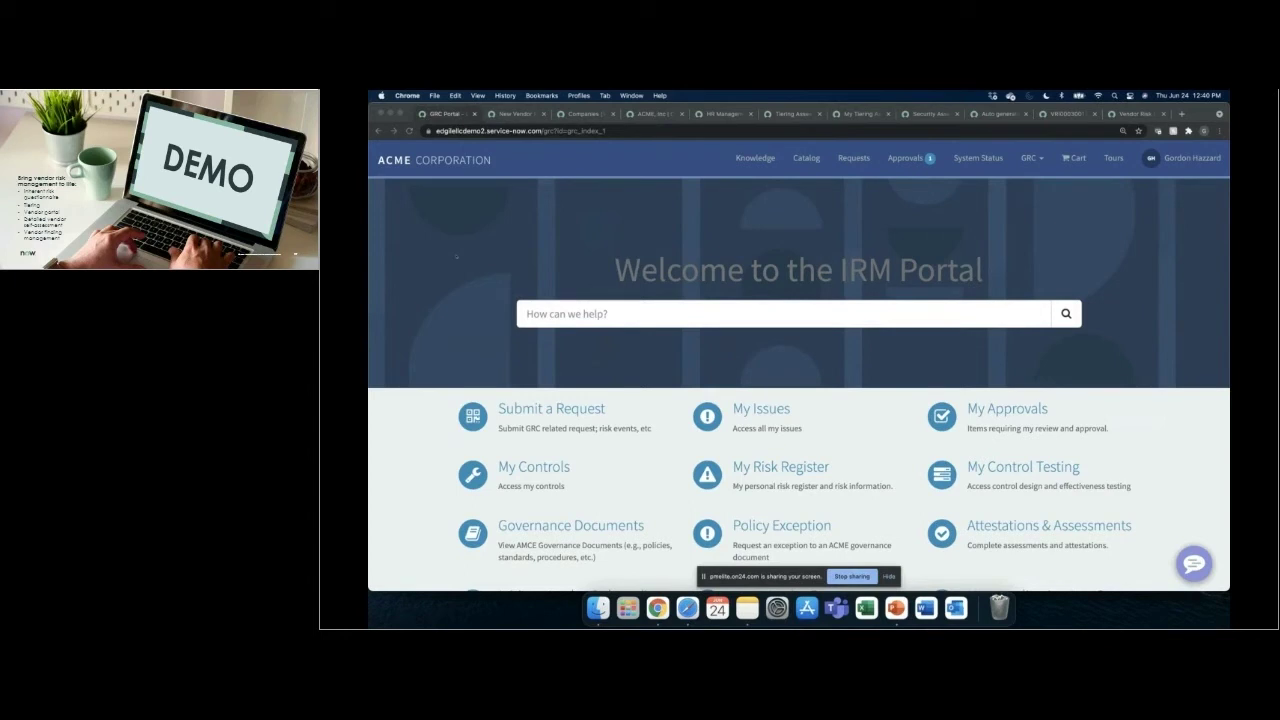
Step: Review the IRM Portal options and the HR Management System request on the New Vendor Product/Engagement/Service form
{"action": "scroll", "coordinate": [456, 256], "scroll_direction": "down", "scroll_amount": 2}
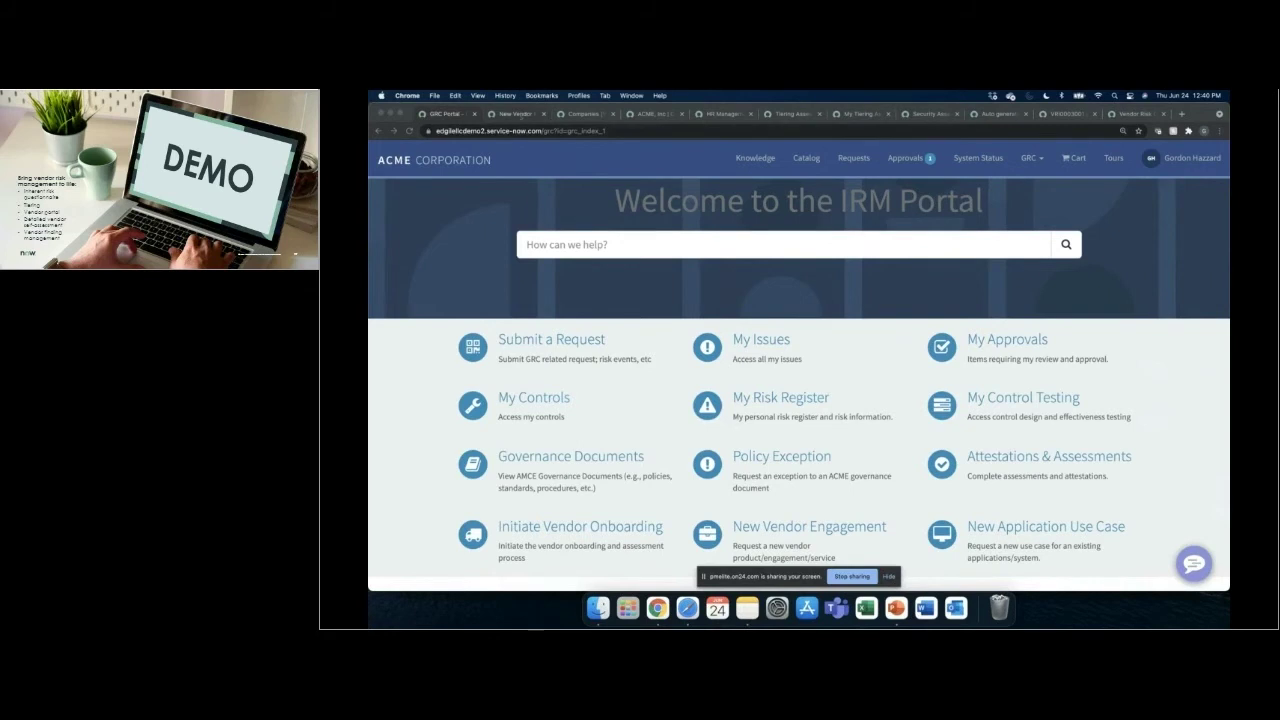
{"action": "left_click", "coordinate": [512, 113]}
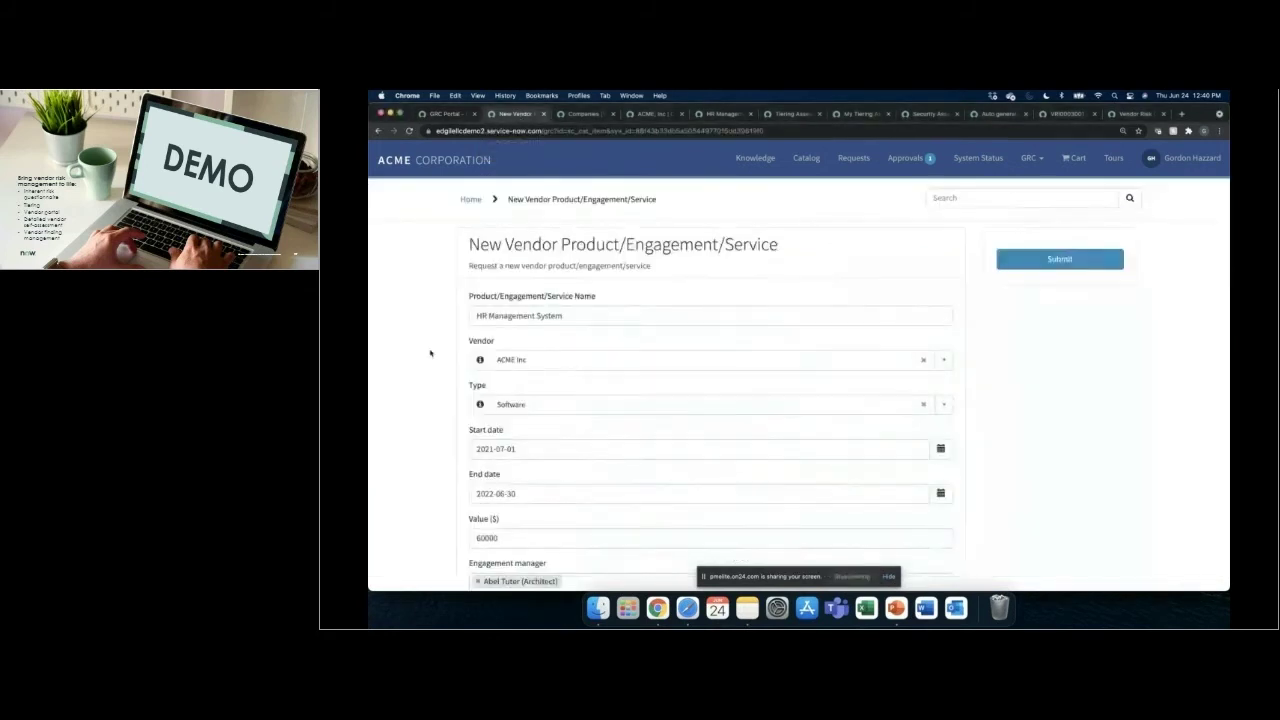
{"action": "scroll", "coordinate": [413, 434], "scroll_direction": "down", "scroll_amount": 1}
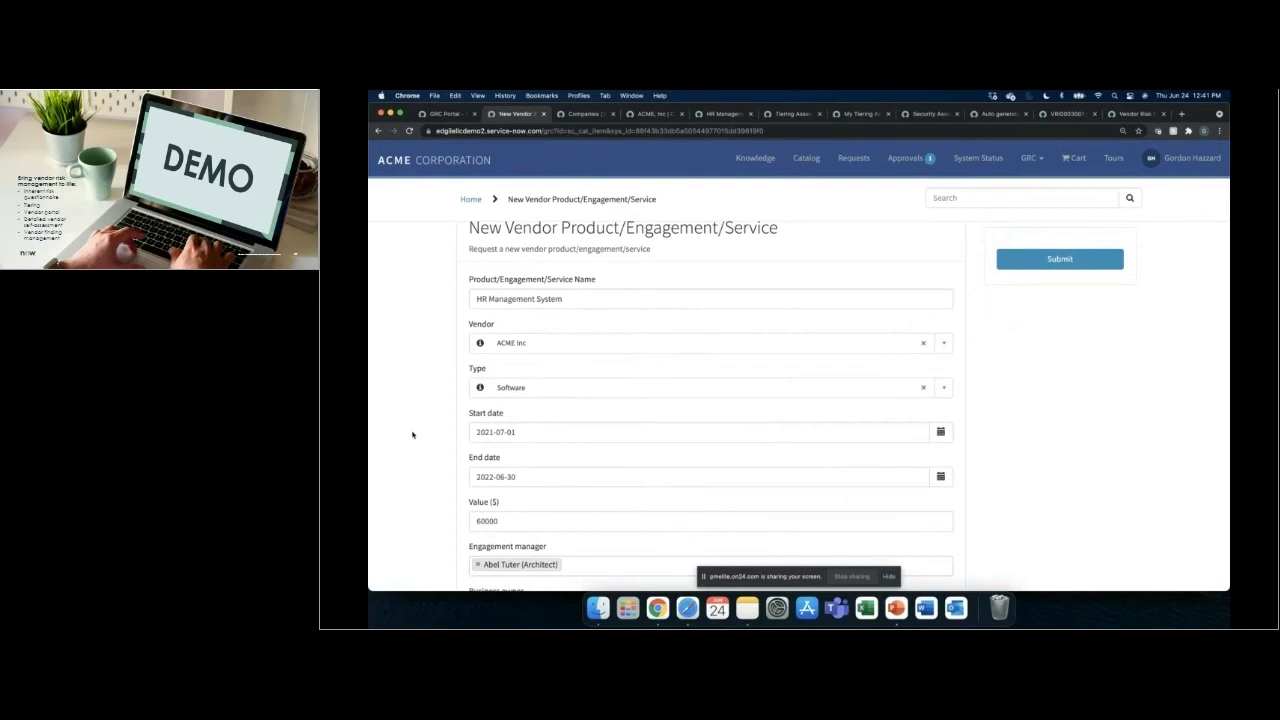
{"action": "scroll", "coordinate": [438, 340], "scroll_direction": "down", "scroll_amount": 1}
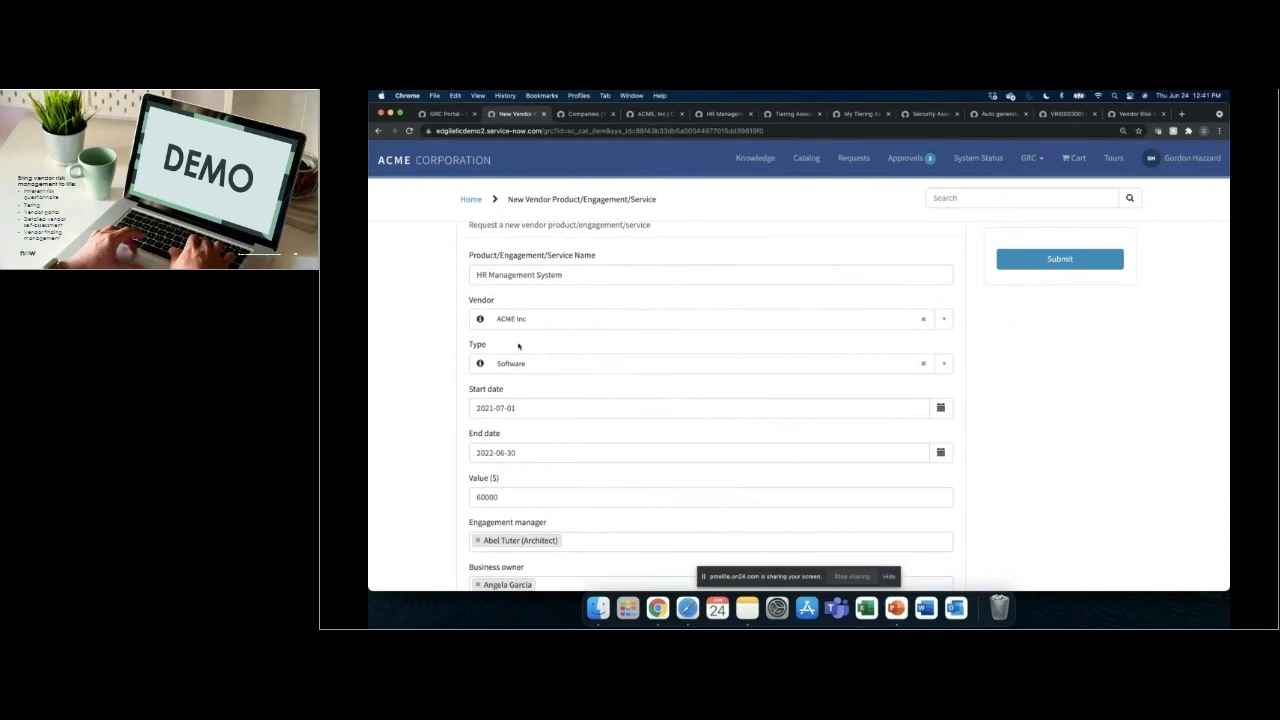
{"action": "scroll", "coordinate": [431, 406], "scroll_direction": "down", "scroll_amount": 3}
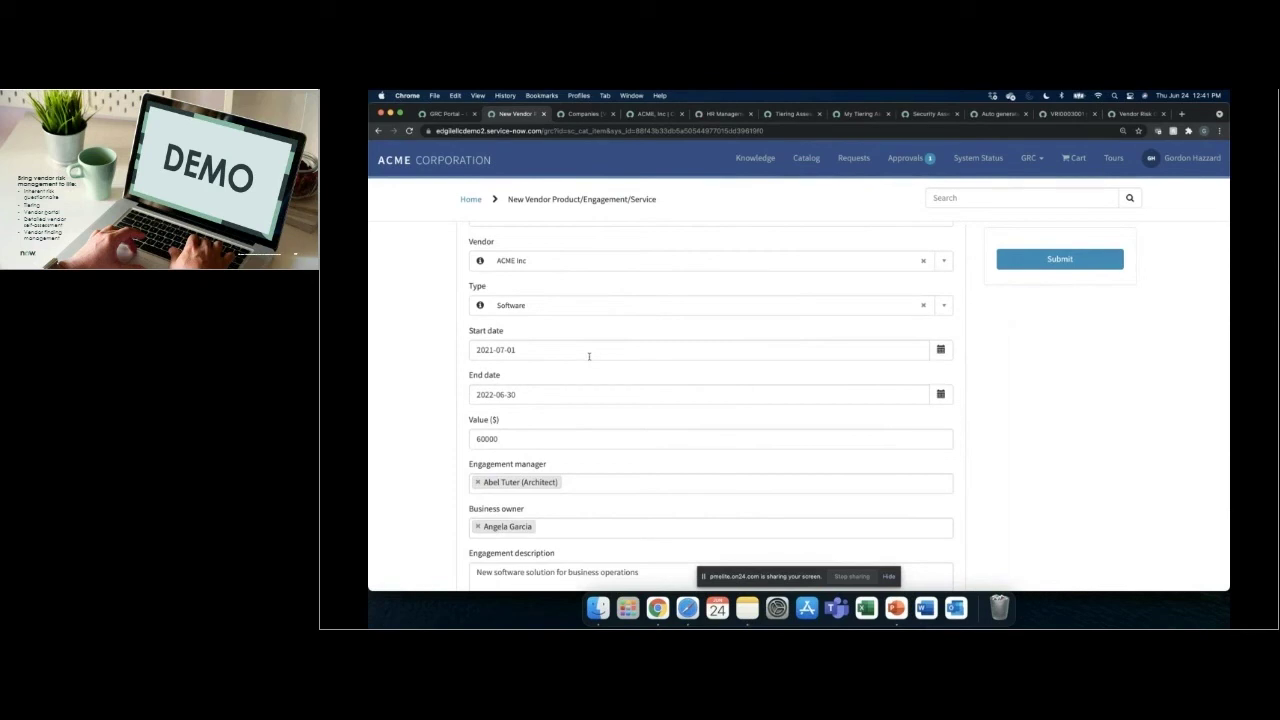
{"action": "scroll", "coordinate": [414, 480], "scroll_direction": "down", "scroll_amount": 3}
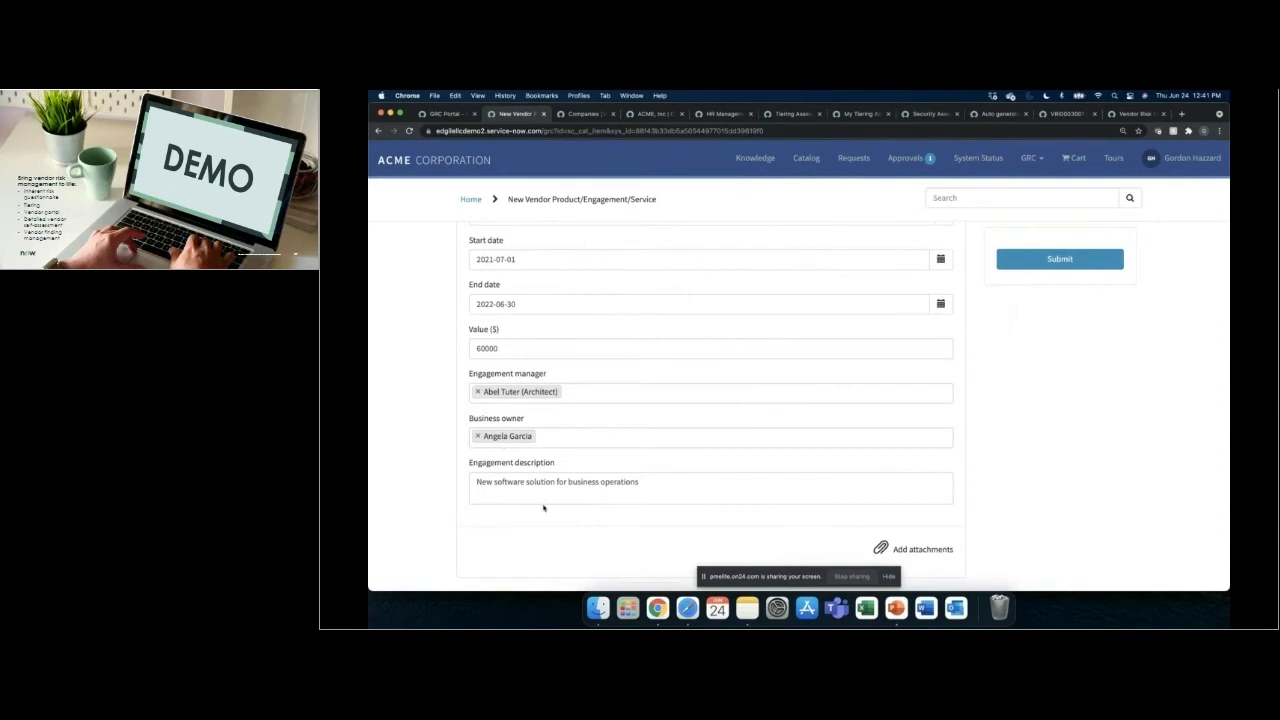
{"action": "scroll", "coordinate": [543, 508], "scroll_direction": "up", "scroll_amount": 5}
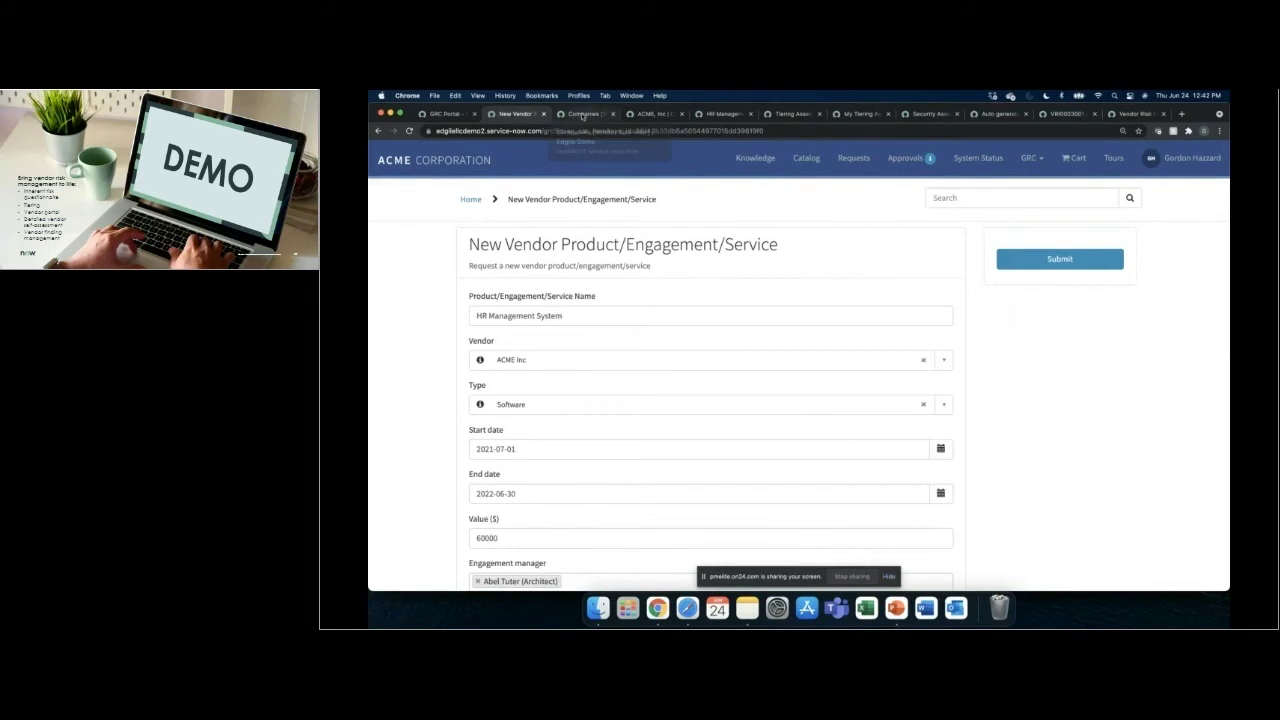
Step: Look through the vendor companies list and examine the profile and contact details of the ACME, Inc record
{"action": "left_click", "coordinate": [582, 114]}
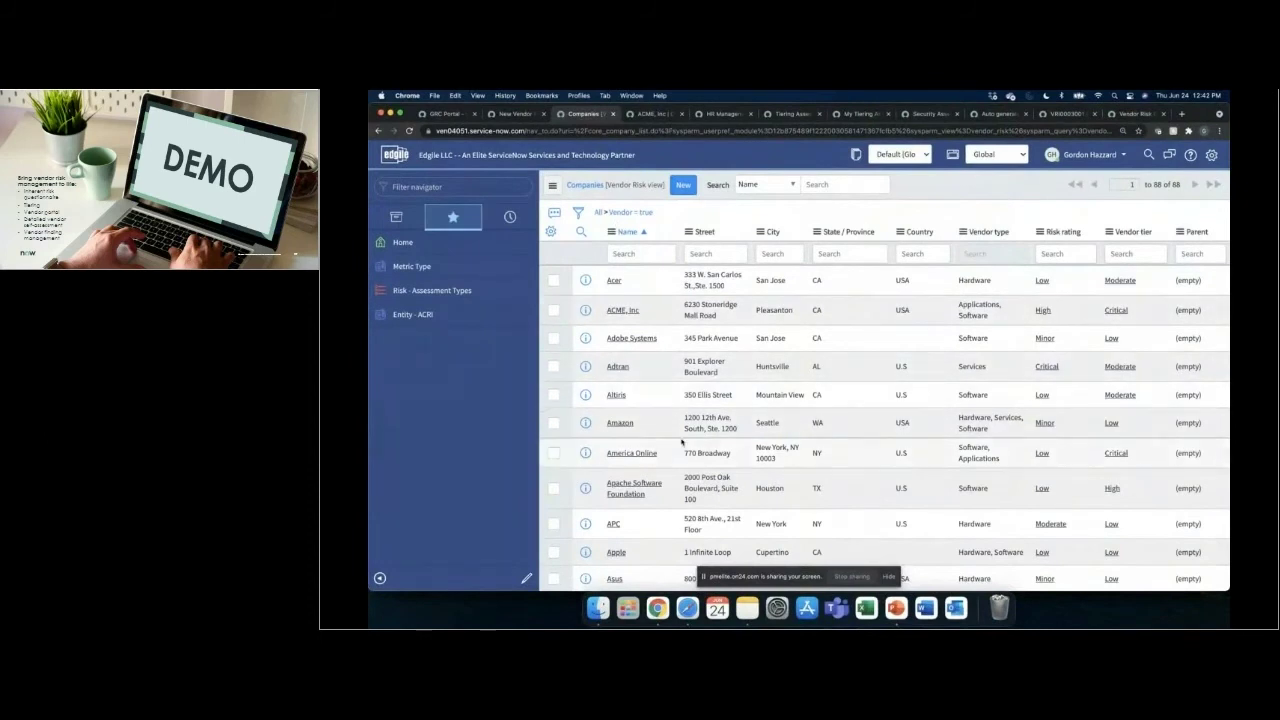
{"action": "scroll", "coordinate": [682, 441], "scroll_direction": "down", "scroll_amount": 4}
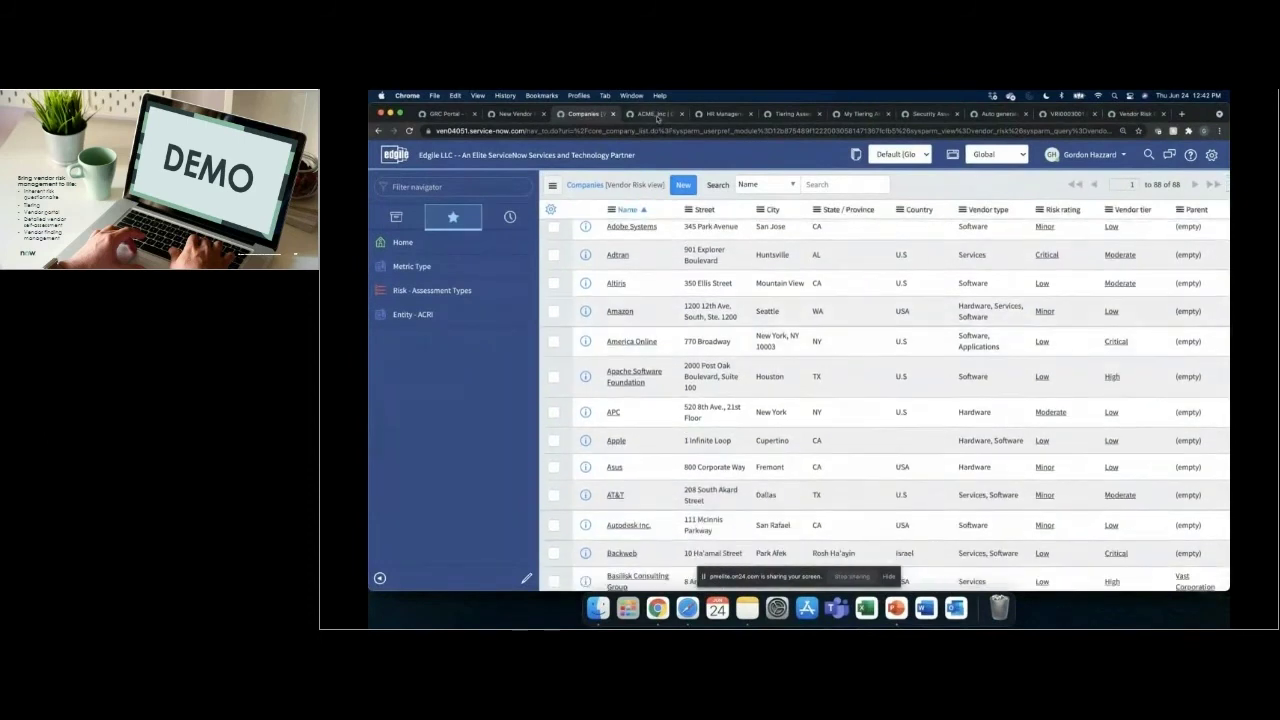
{"action": "left_click", "coordinate": [652, 113]}
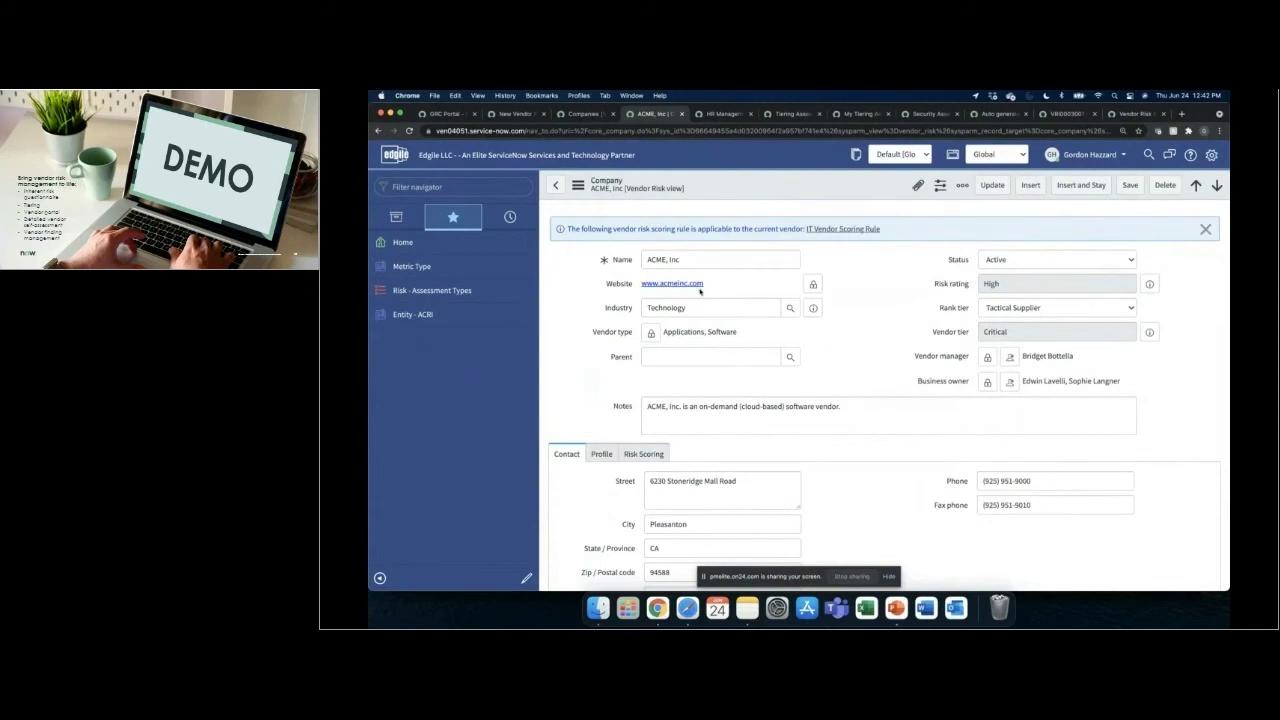
{"action": "scroll", "coordinate": [855, 371], "scroll_direction": "down", "scroll_amount": 3}
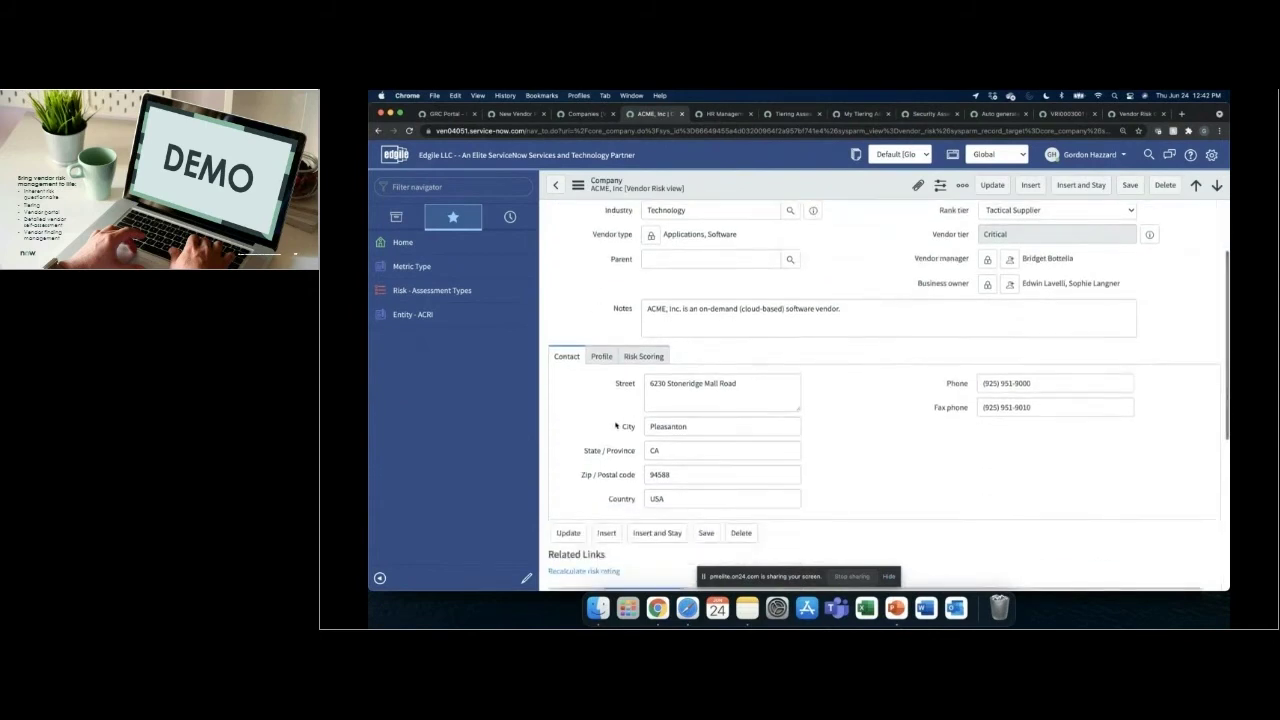
{"action": "left_click", "coordinate": [600, 357]}
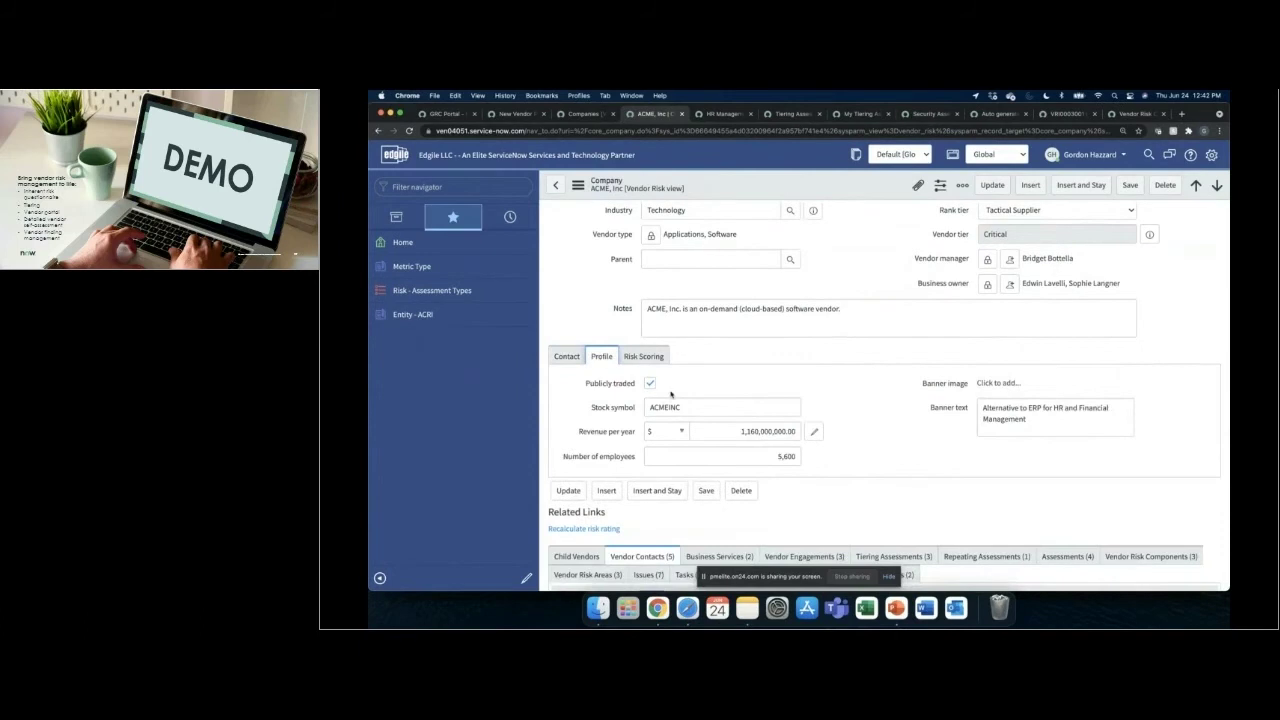
{"action": "left_click", "coordinate": [566, 357]}
{"action": "scroll", "coordinate": [600, 313], "scroll_direction": "up", "scroll_amount": 1}
{"action": "scroll", "coordinate": [600, 313], "scroll_direction": "up", "scroll_amount": 2}
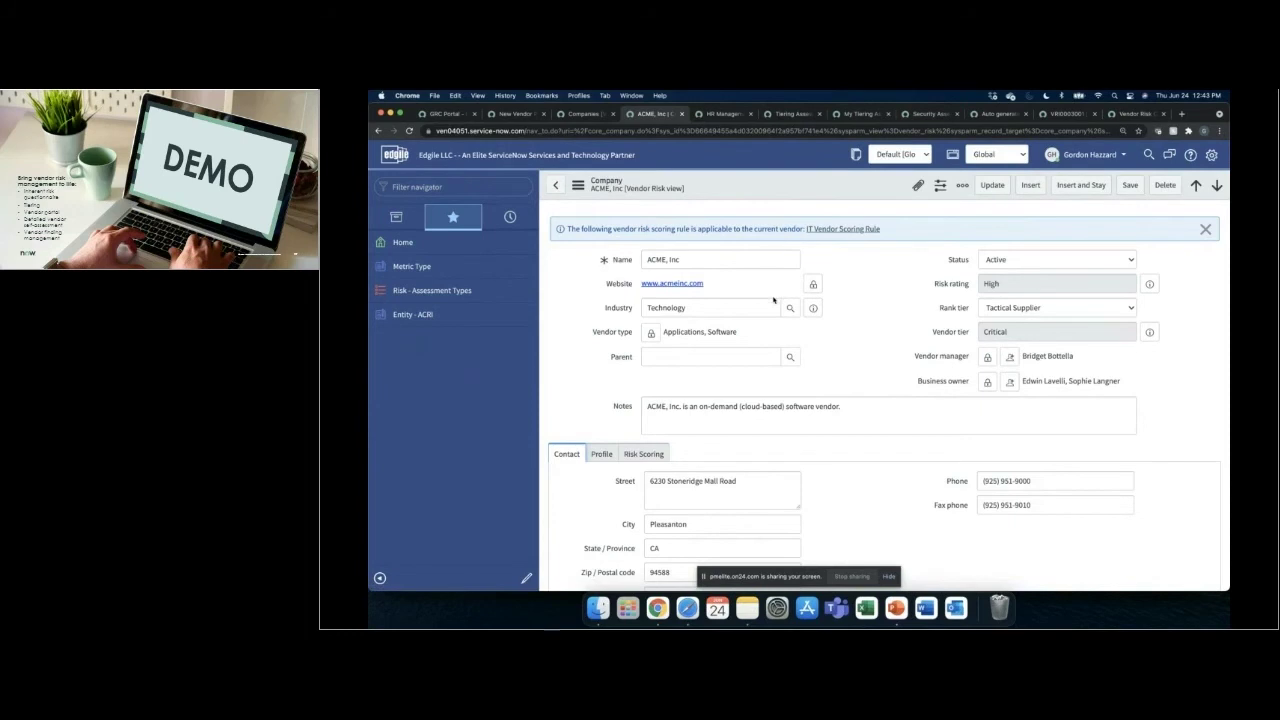
Step: View the vendor engagements related to ACME, Inc and open the HR Management System engagement record
{"action": "scroll", "coordinate": [777, 300], "scroll_direction": "down", "scroll_amount": 5}
{"action": "scroll", "coordinate": [784, 416], "scroll_direction": "down", "scroll_amount": 2}
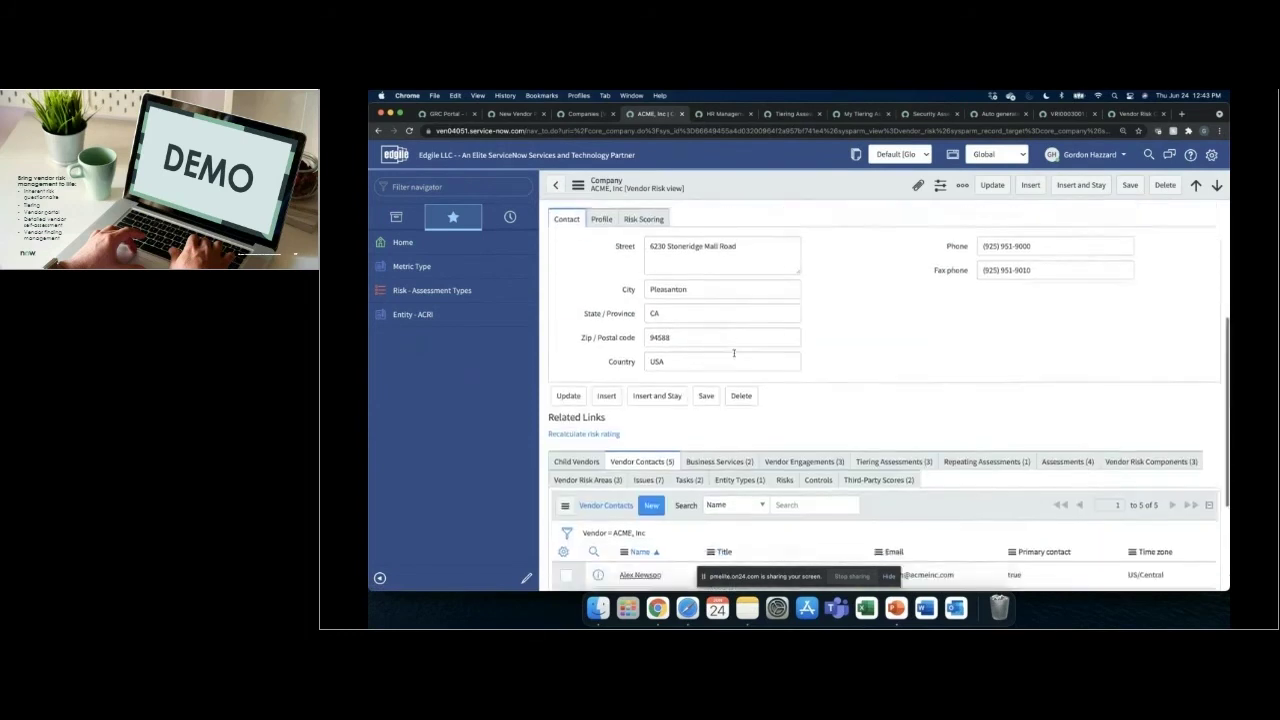
{"action": "left_click", "coordinate": [784, 413]}
{"action": "scroll", "coordinate": [750, 430], "scroll_direction": "down", "scroll_amount": 2}
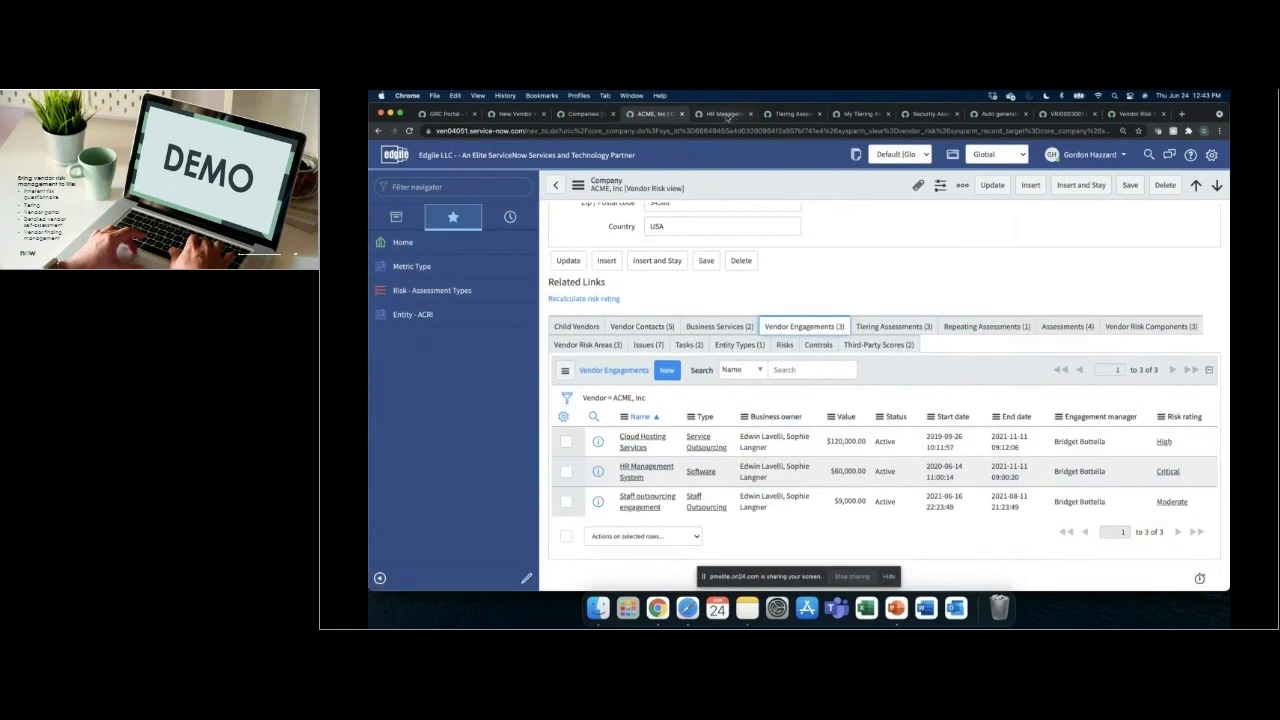
{"action": "left_click", "coordinate": [726, 115]}
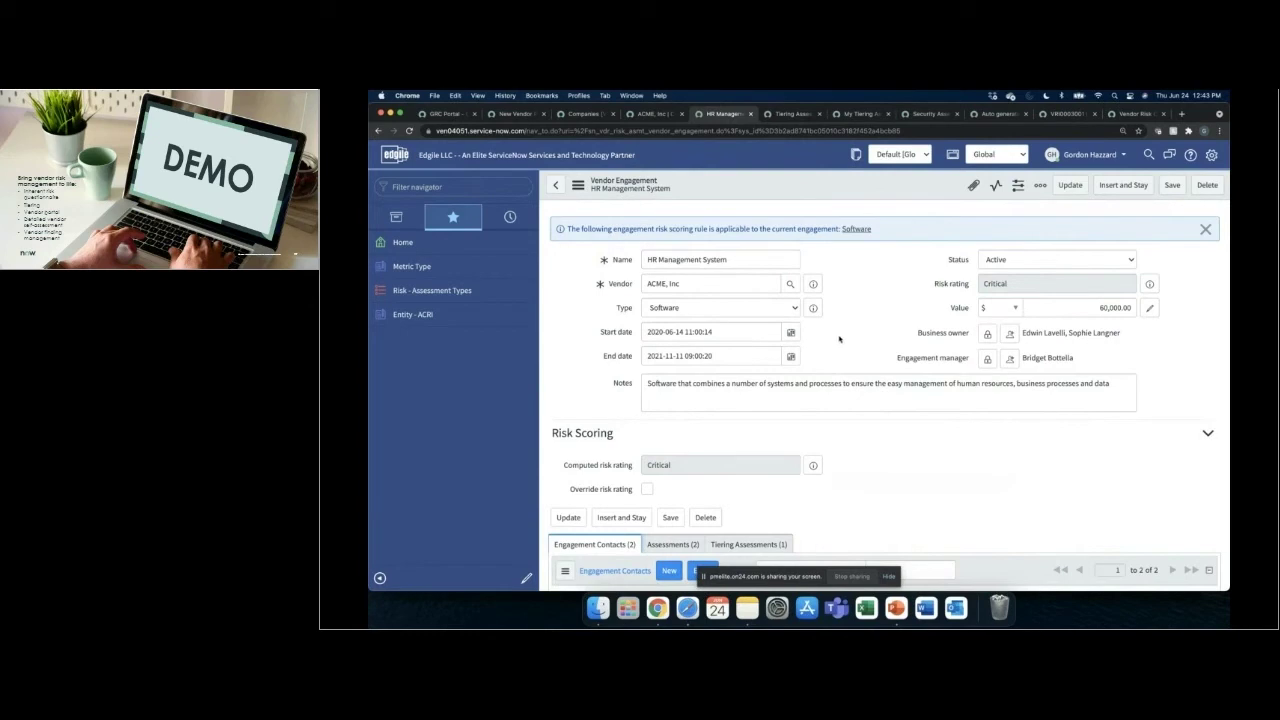
Step: Return to the ACME, Inc company record and examine its risk scoring details alongside the overall rating fields
{"action": "left_click", "coordinate": [650, 117]}
{"action": "scroll", "coordinate": [640, 340], "scroll_direction": "up", "scroll_amount": 5}
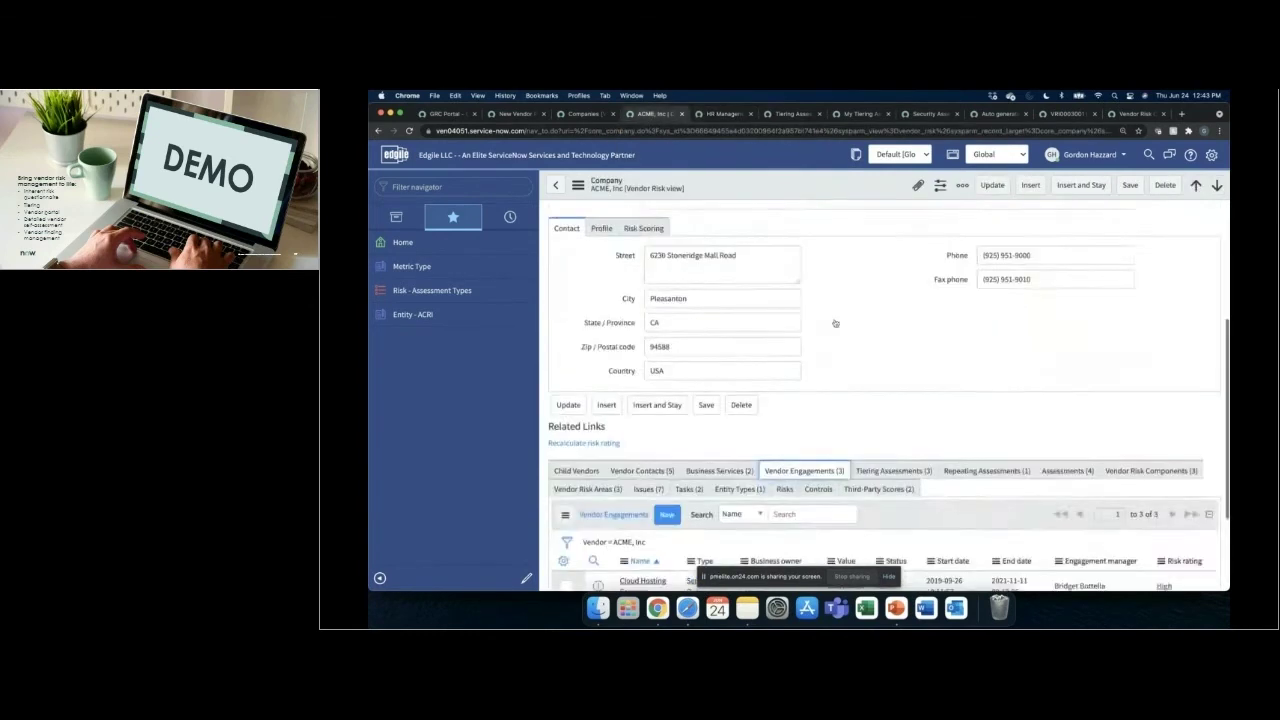
{"action": "left_click", "coordinate": [635, 340]}
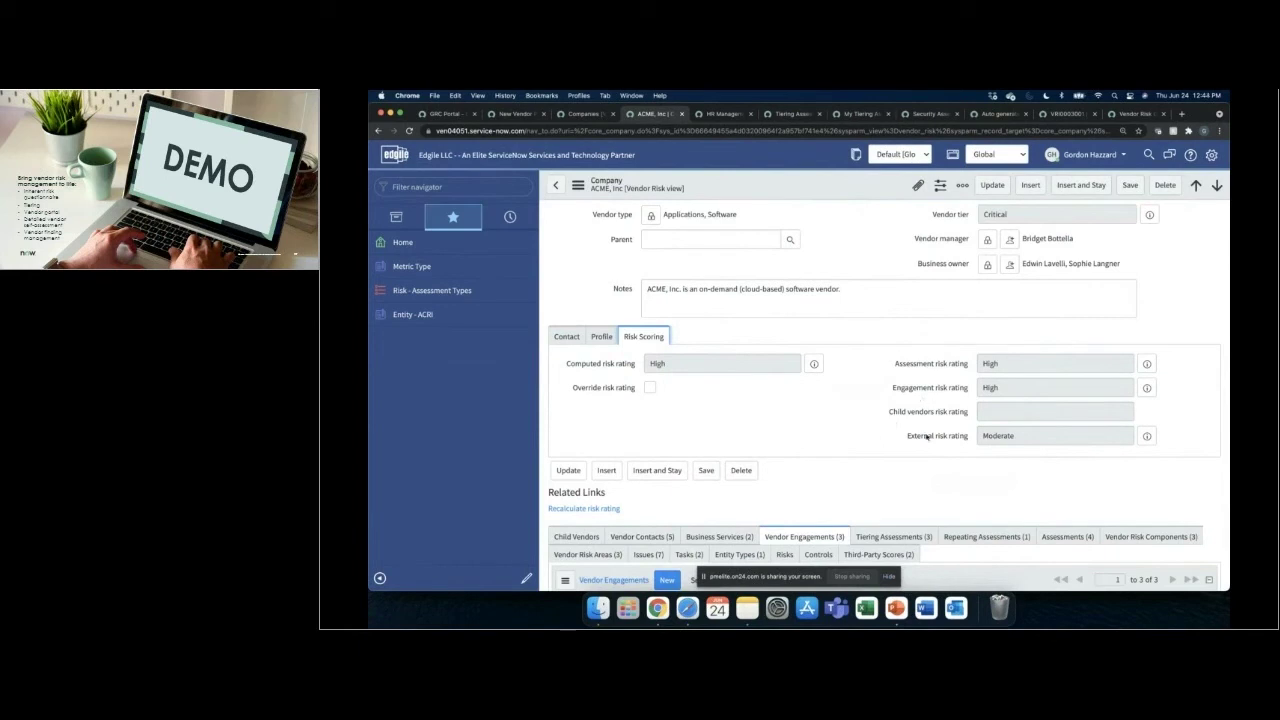
{"action": "scroll", "coordinate": [874, 414], "scroll_direction": "up", "scroll_amount": 3}
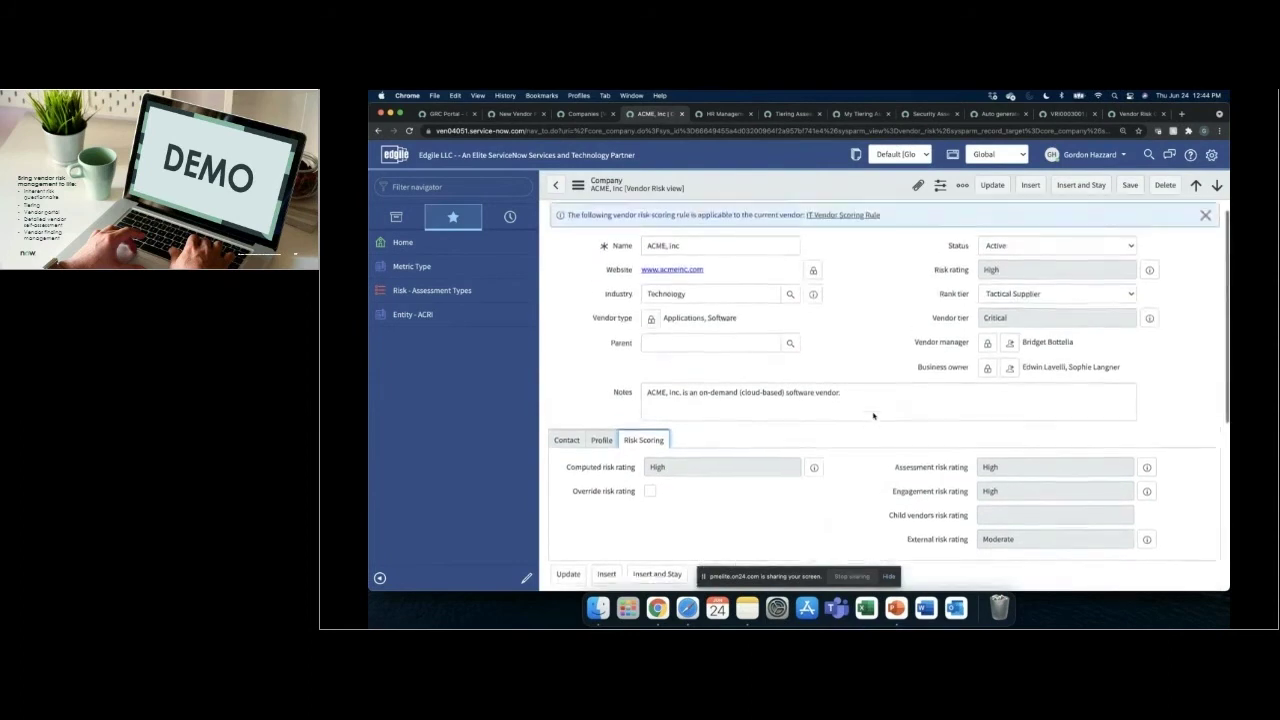
{"action": "scroll", "coordinate": [873, 414], "scroll_direction": "up", "scroll_amount": 1}
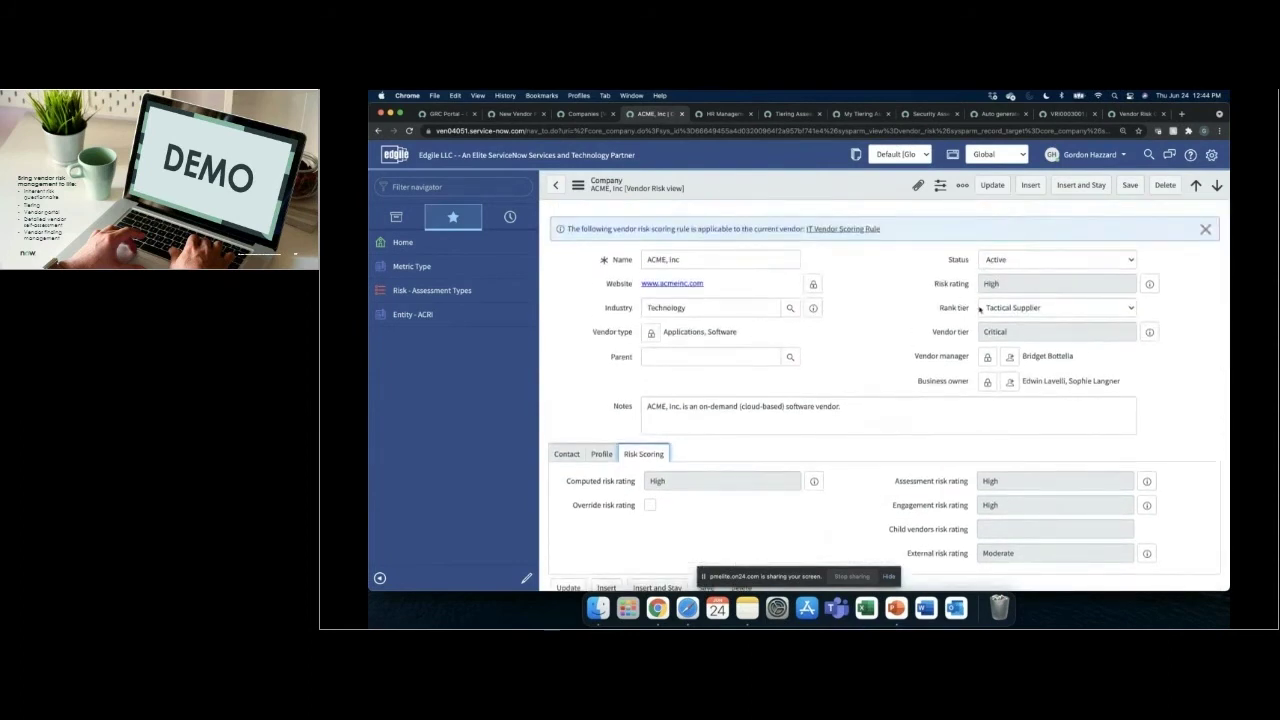
Step: Check the available rank tier options for ACME, Inc and leave the list without choosing another one
{"action": "left_click", "coordinate": [1010, 310]}
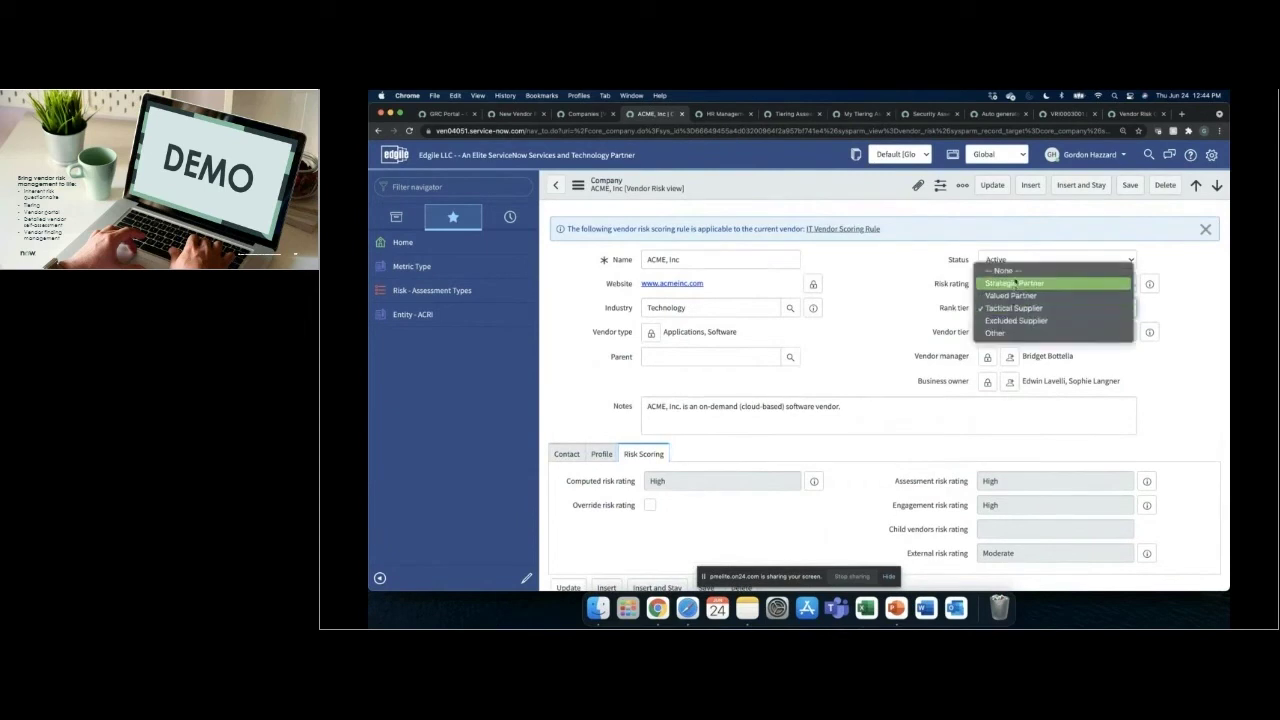
{"action": "left_click", "coordinate": [960, 316]}
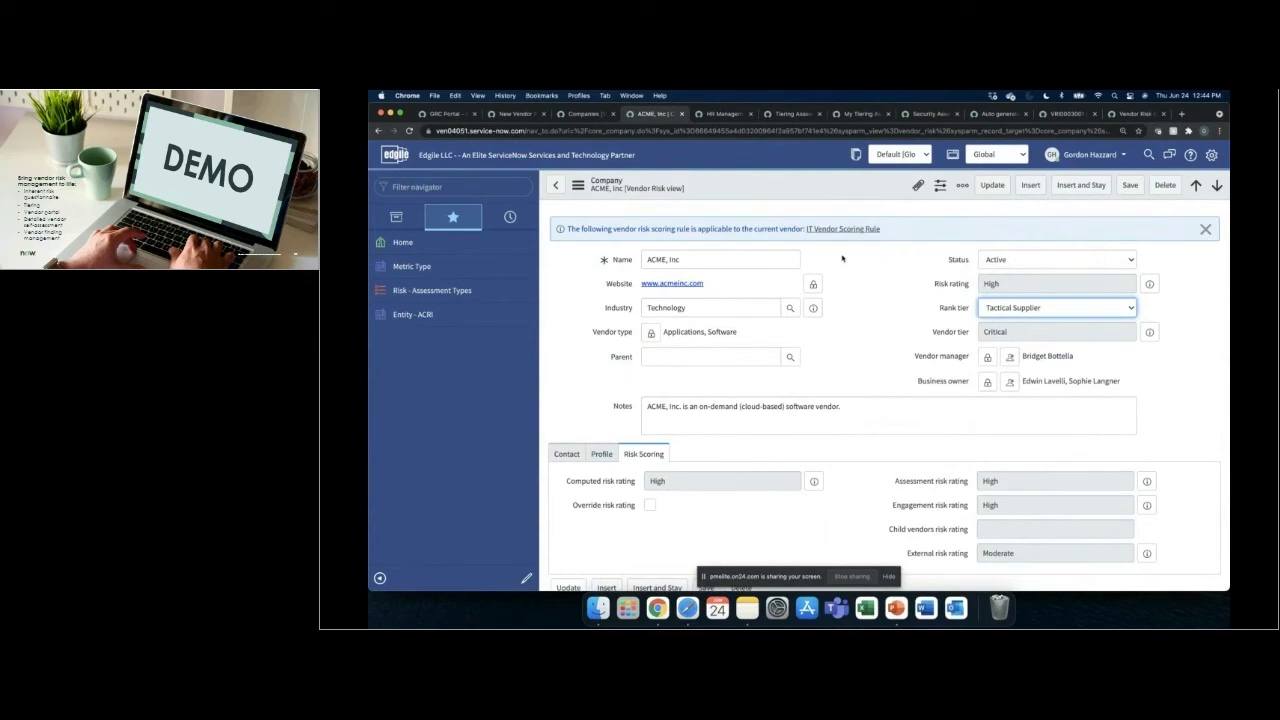
{"action": "left_click", "coordinate": [920, 268]}
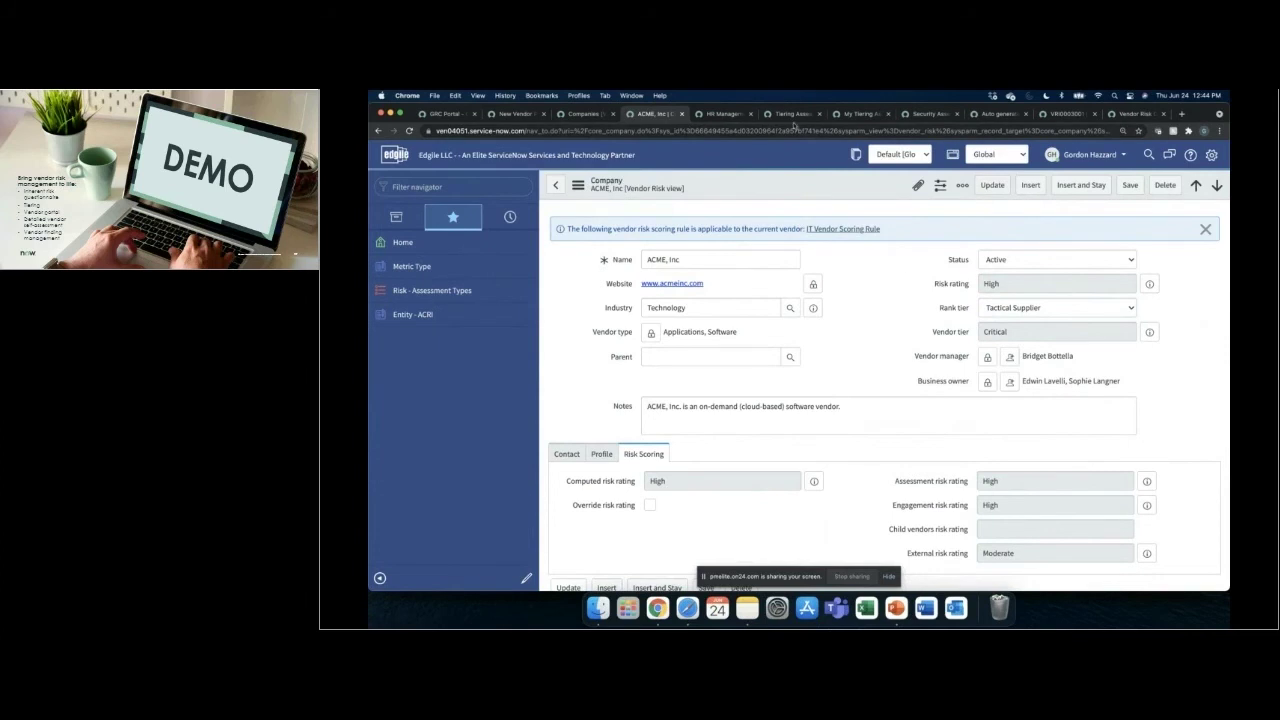
Step: Open the tiering assessment for the HR Management System and review its details and related lists
{"action": "left_click", "coordinate": [792, 115]}
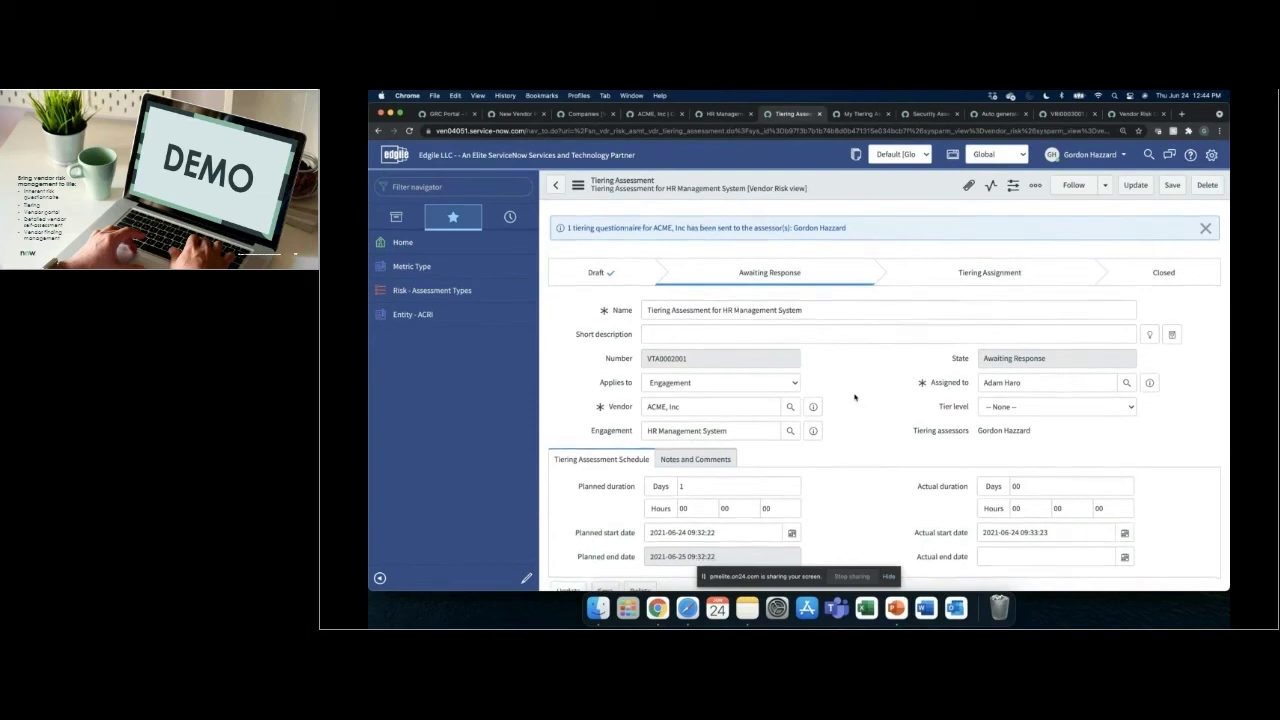
{"action": "scroll", "coordinate": [855, 398], "scroll_direction": "down", "scroll_amount": 5}
{"action": "left_click", "coordinate": [600, 427]}
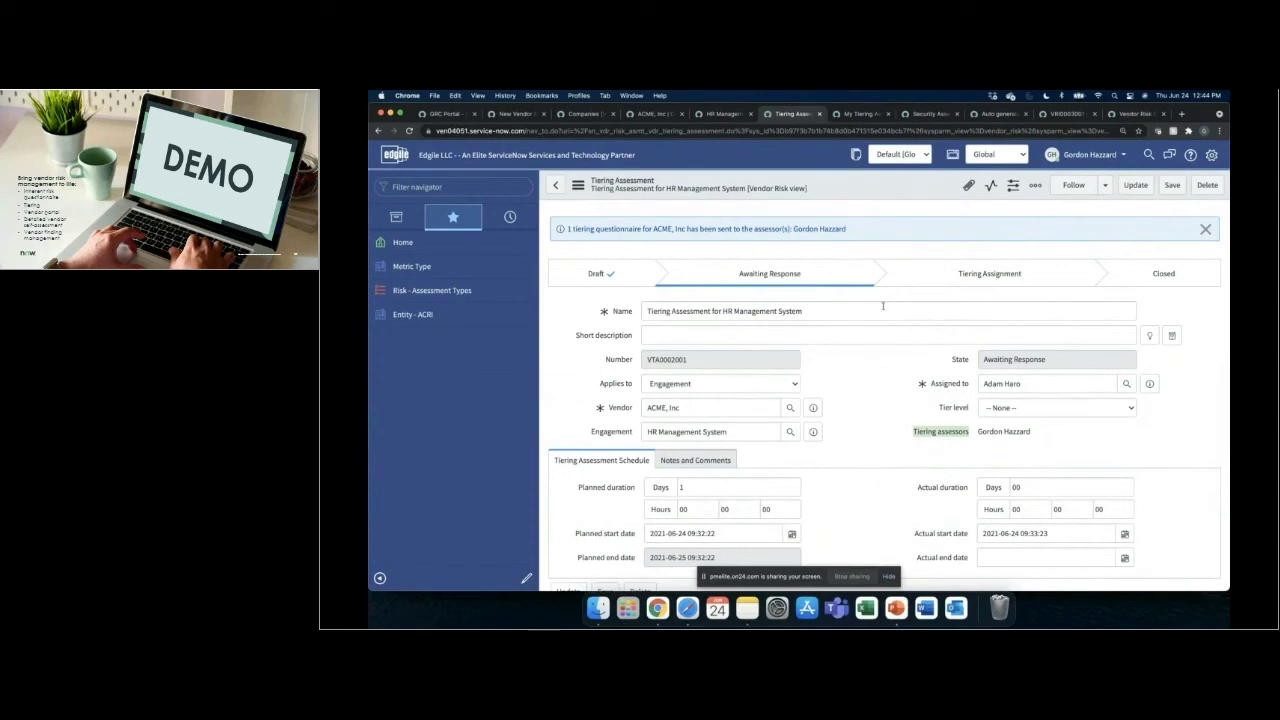
Step: Start the Basic assessment from My Tiering Assessments and answer Yes to the strategic, competitive or operational advantage question
{"action": "left_click", "coordinate": [860, 114]}
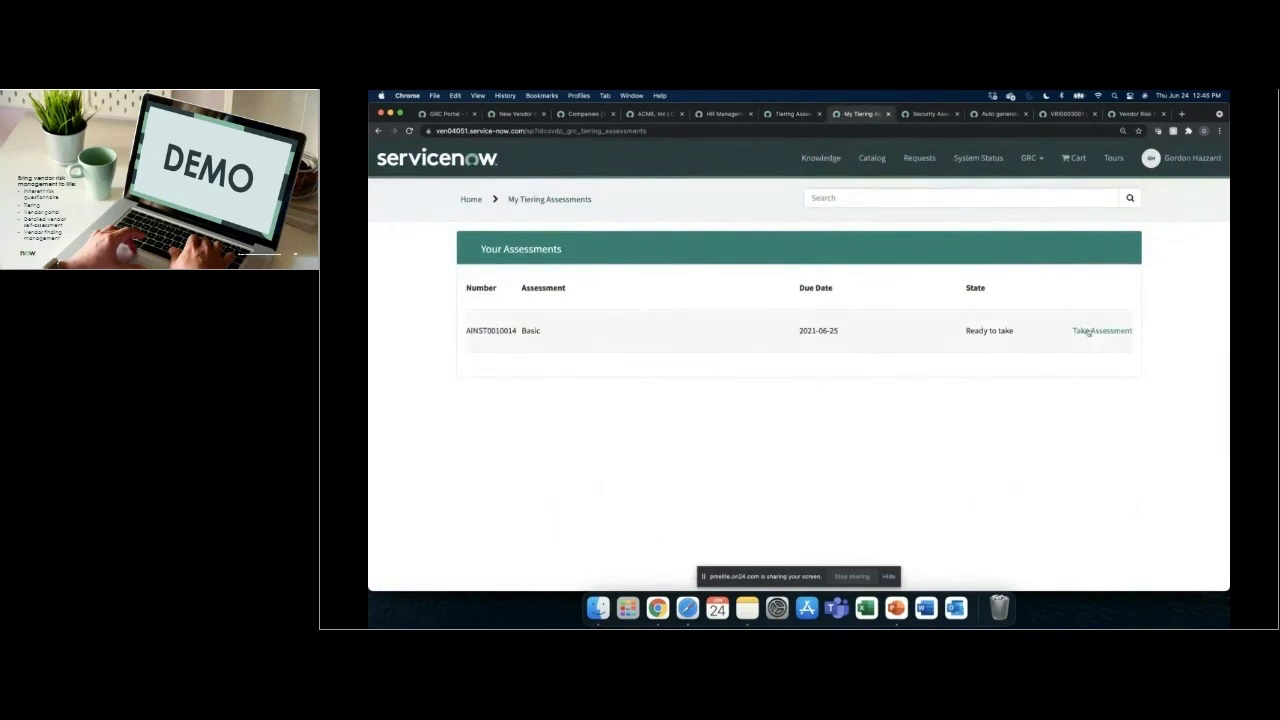
{"action": "left_click", "coordinate": [1036, 170]}
{"action": "left_click", "coordinate": [1080, 334]}
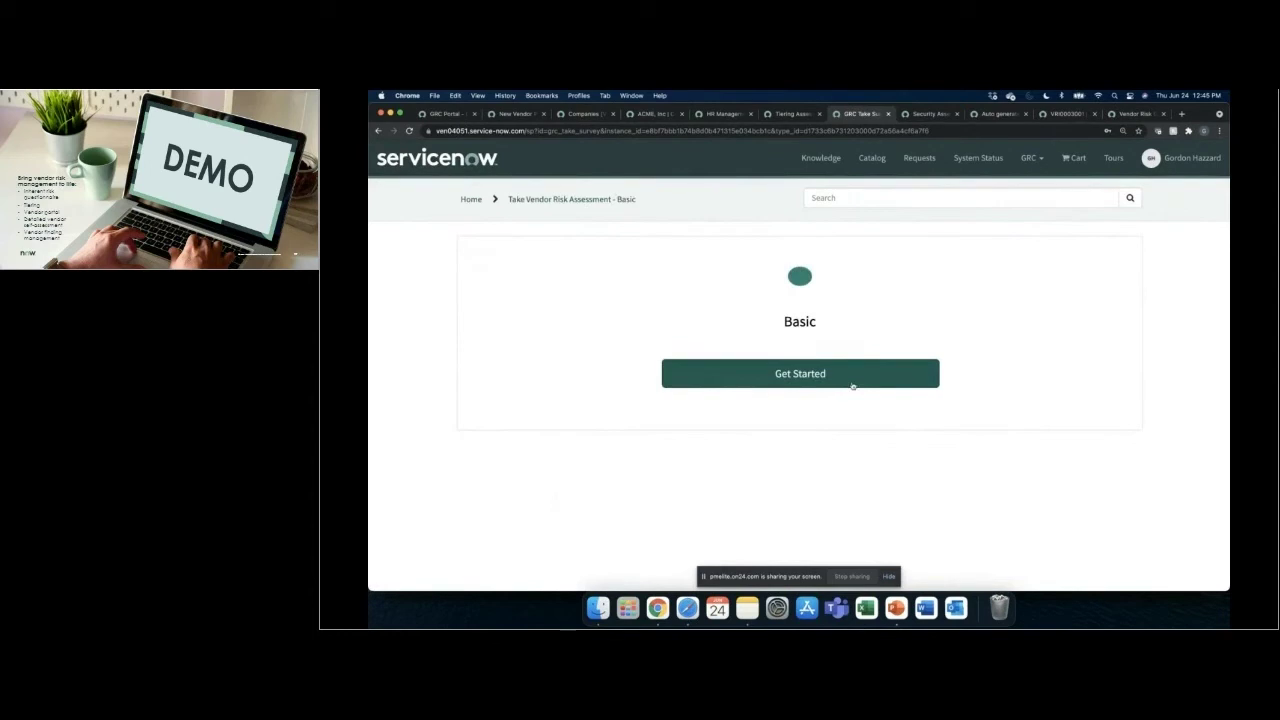
{"action": "left_click", "coordinate": [852, 386]}
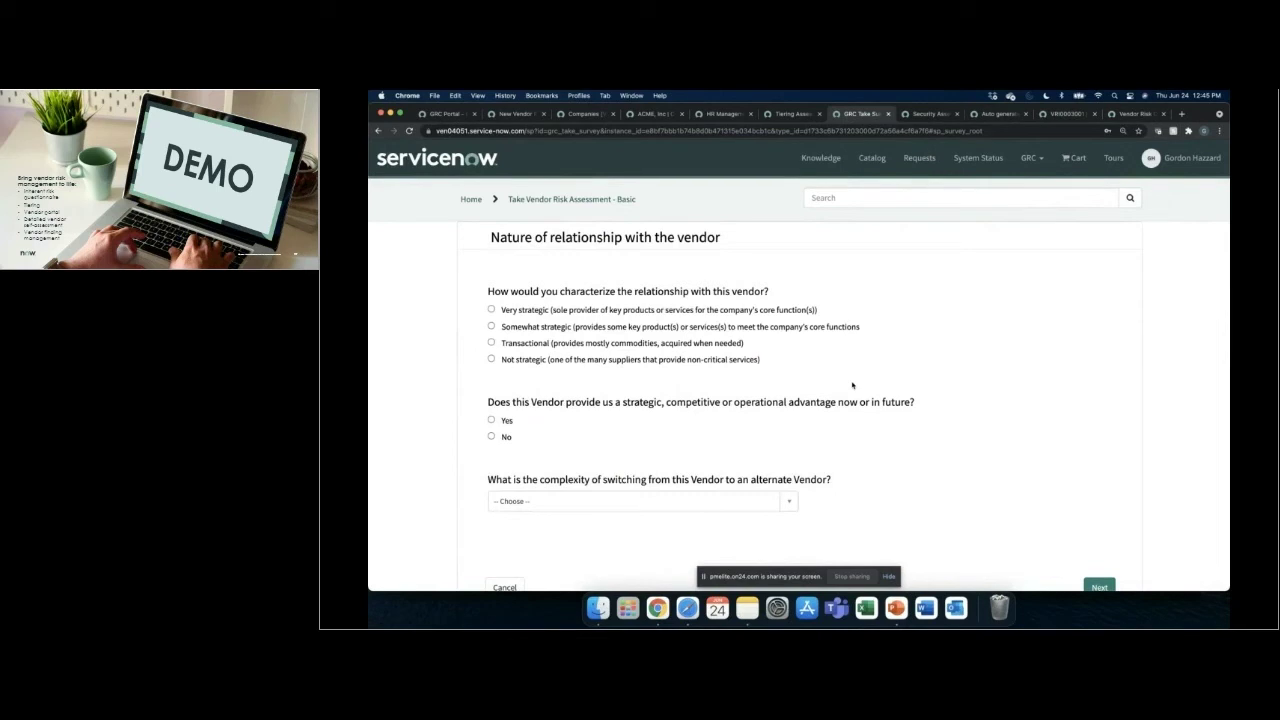
{"action": "left_click", "coordinate": [502, 420]}
Step: Set the tier level of the HR Management System tiering assessment to High
{"action": "left_click", "coordinate": [794, 114]}
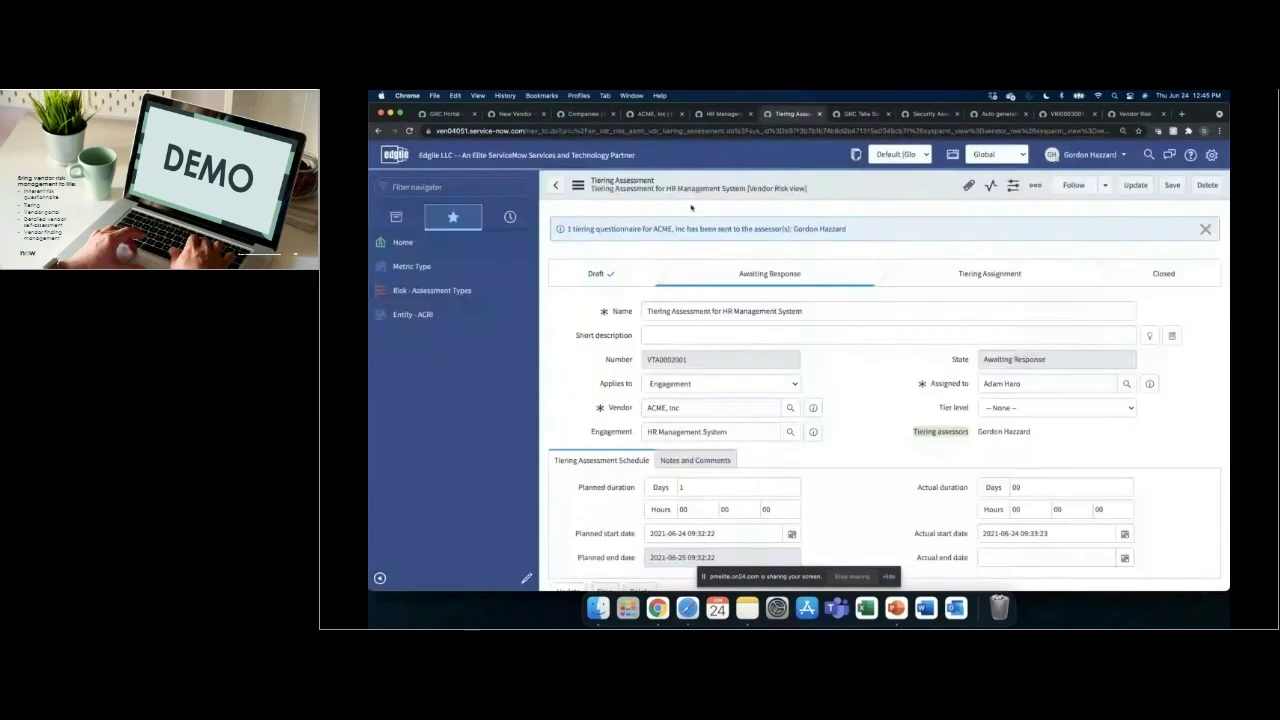
{"action": "left_click", "coordinate": [992, 407]}
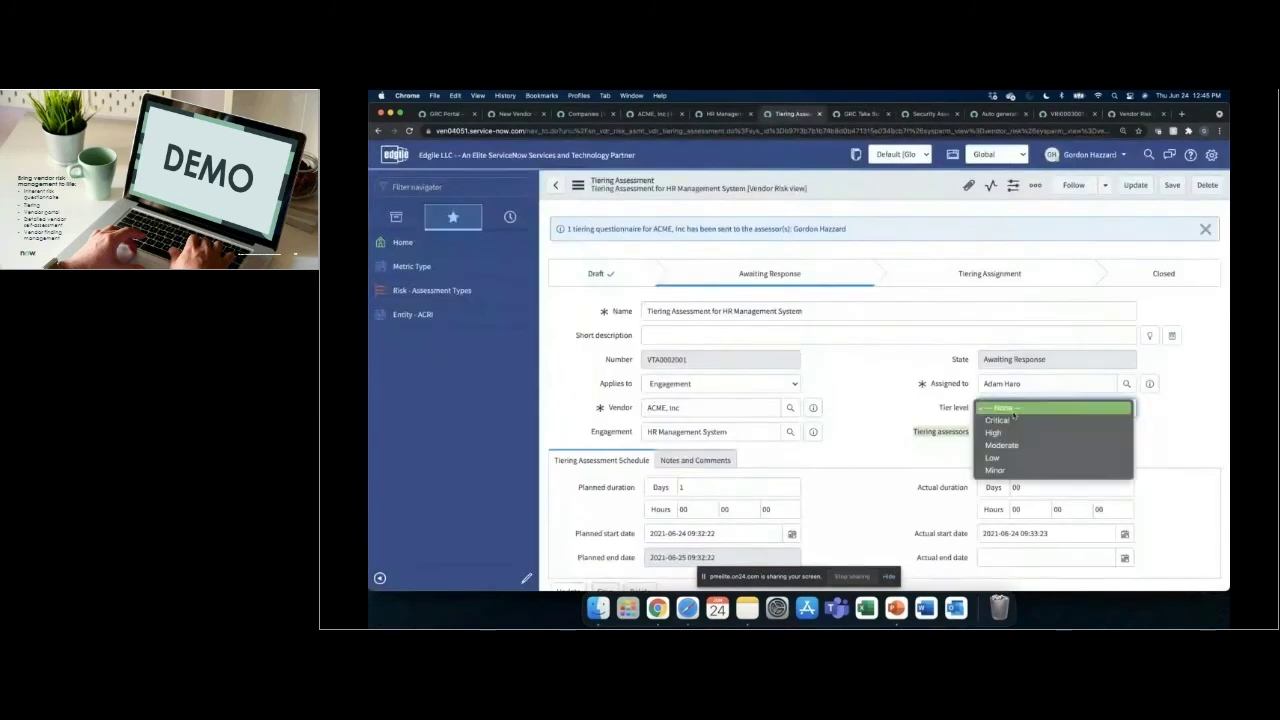
{"action": "left_click", "coordinate": [997, 434]}
Step: Examine the minimum and maximum scores in the Vendor Tiering Scale of the tiering assessment
{"action": "scroll", "coordinate": [877, 396], "scroll_direction": "down", "scroll_amount": 2}
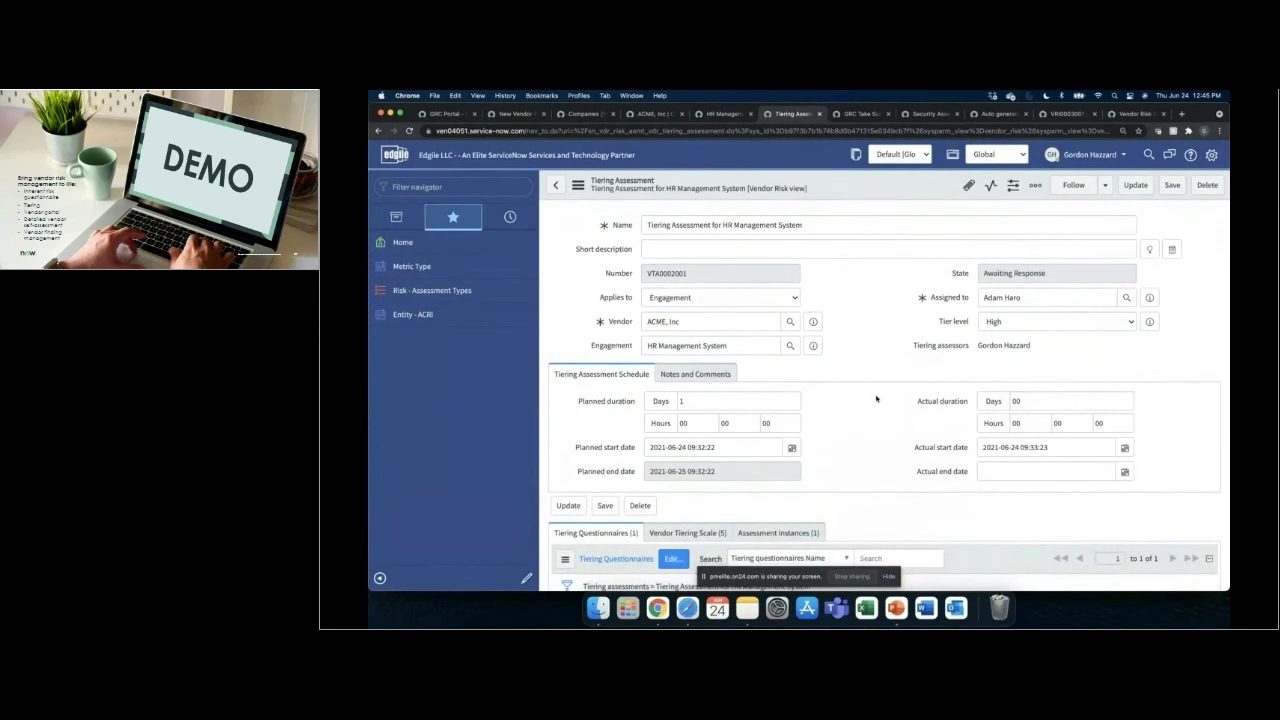
{"action": "scroll", "coordinate": [876, 398], "scroll_direction": "down", "scroll_amount": 2}
{"action": "left_click", "coordinate": [714, 449]}
{"action": "scroll", "coordinate": [780, 450], "scroll_direction": "down", "scroll_amount": 3}
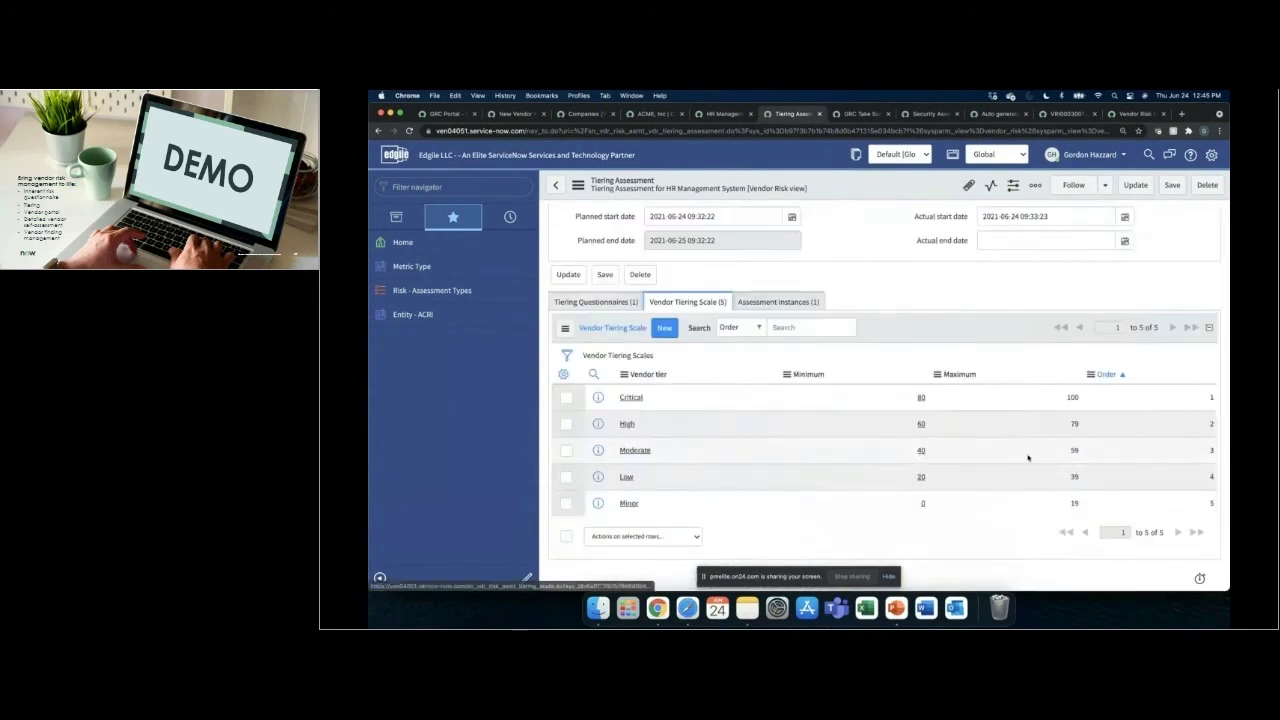
Step: Set the tier level of the HR Management System tiering assessment to Critical
{"action": "scroll", "coordinate": [802, 452], "scroll_direction": "up", "scroll_amount": 5}
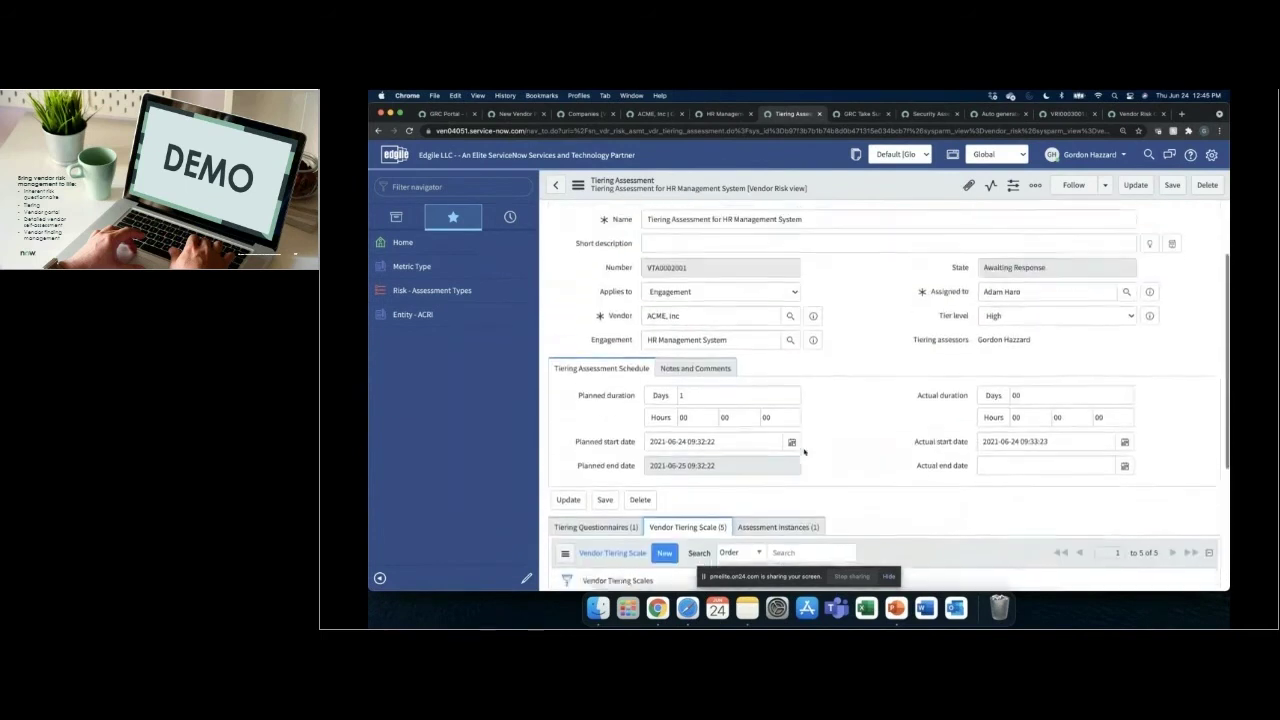
{"action": "scroll", "coordinate": [912, 378], "scroll_direction": "up", "scroll_amount": 2}
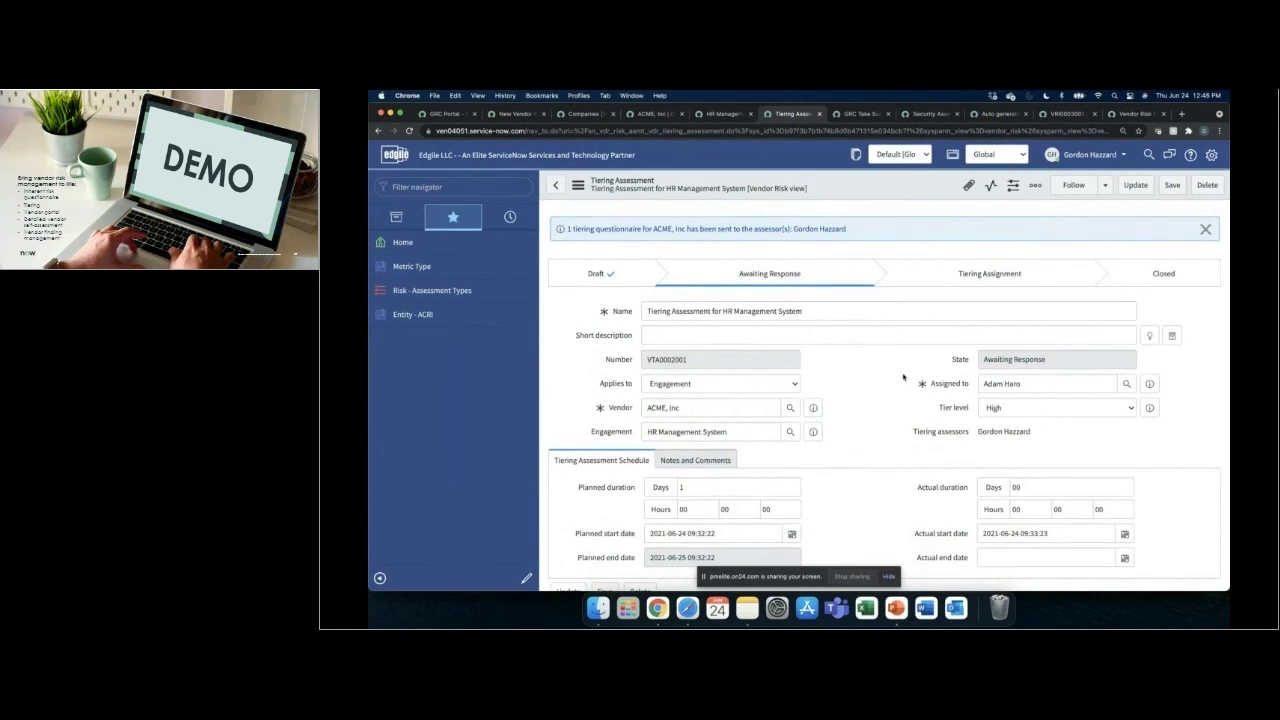
{"action": "left_click", "coordinate": [993, 407]}
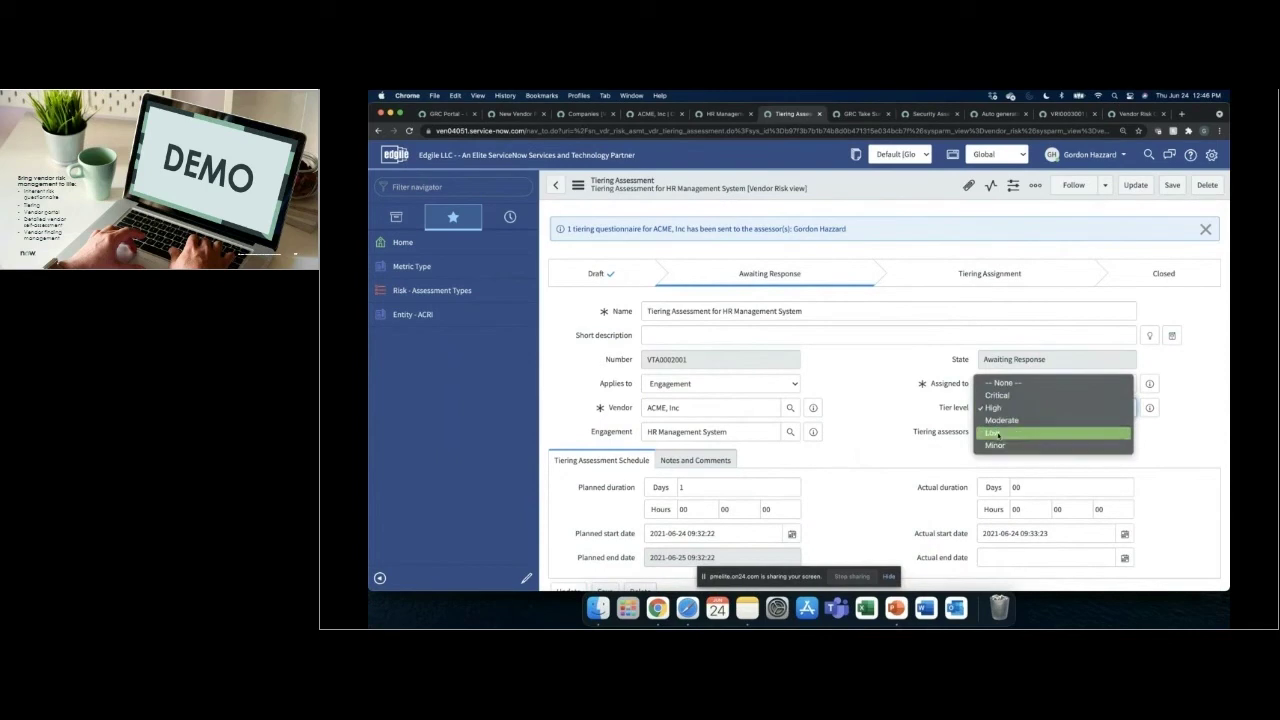
{"action": "left_click", "coordinate": [997, 433]}
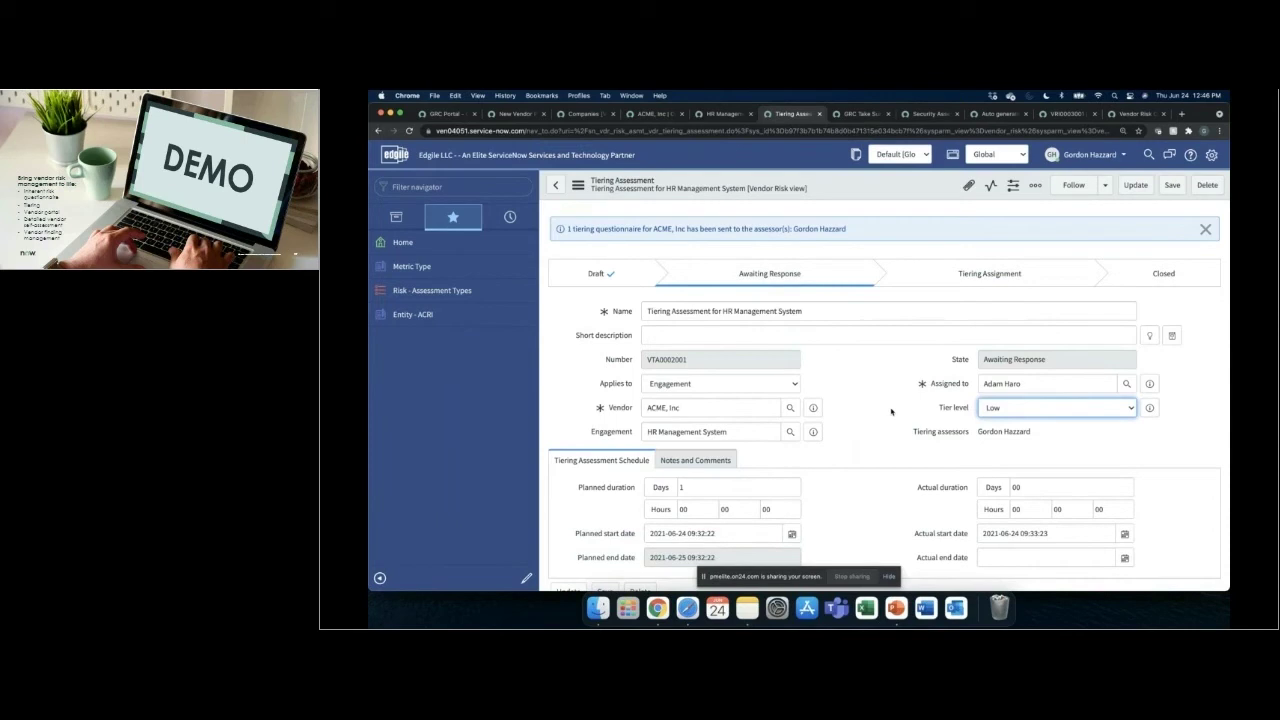
{"action": "left_click", "coordinate": [998, 408]}
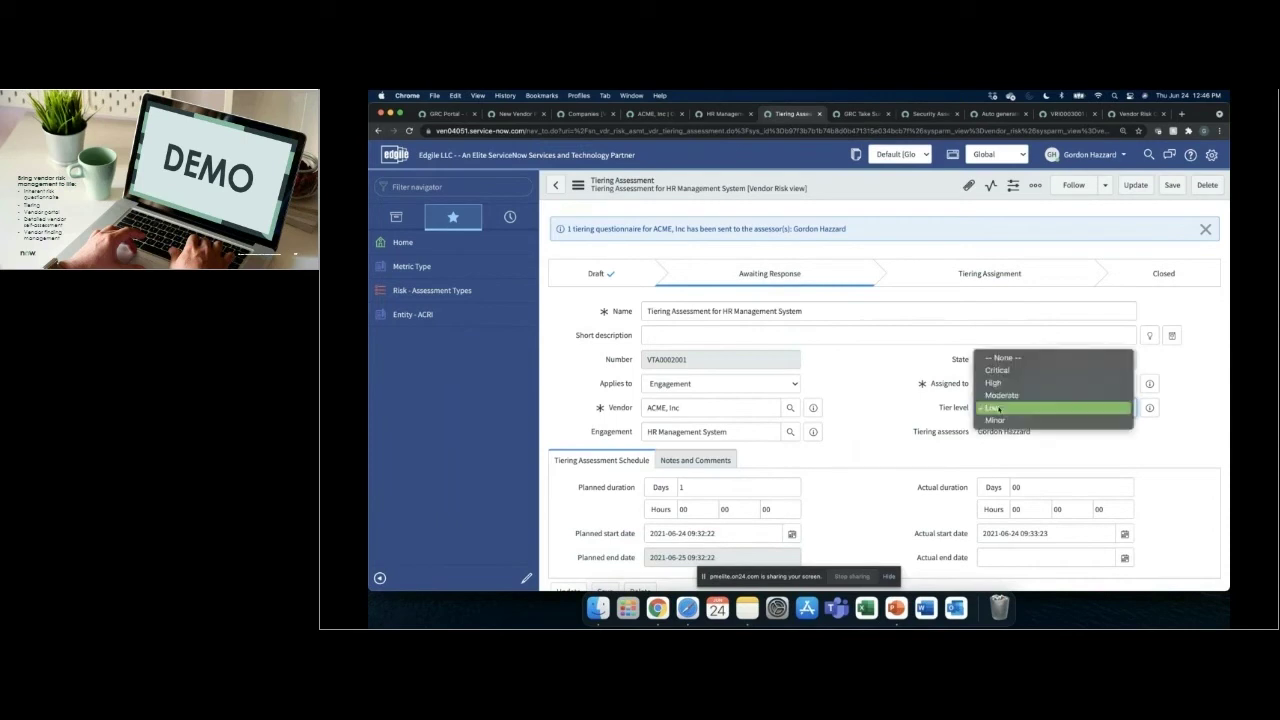
{"action": "left_click", "coordinate": [1004, 371]}
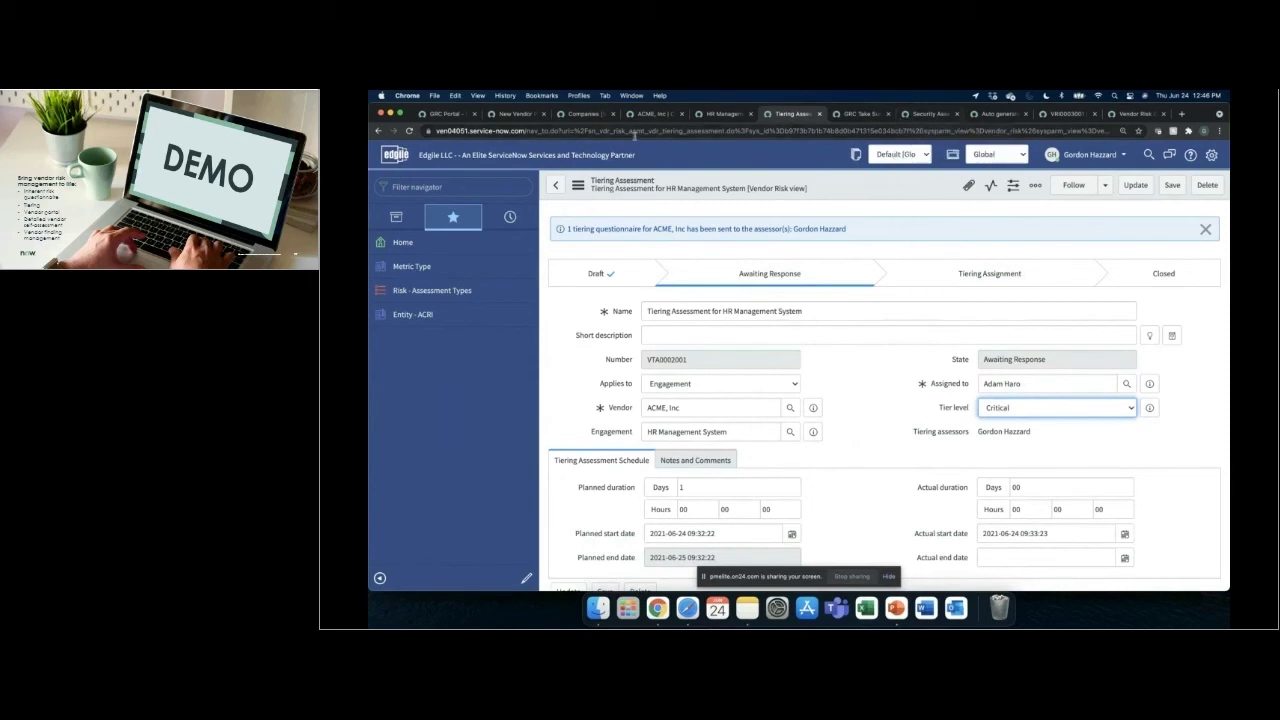
Step: Check the vendor tier on the ACME, Inc company record and open the vendor risk assessment auto-generated by the tier change
{"action": "left_click", "coordinate": [646, 113]}
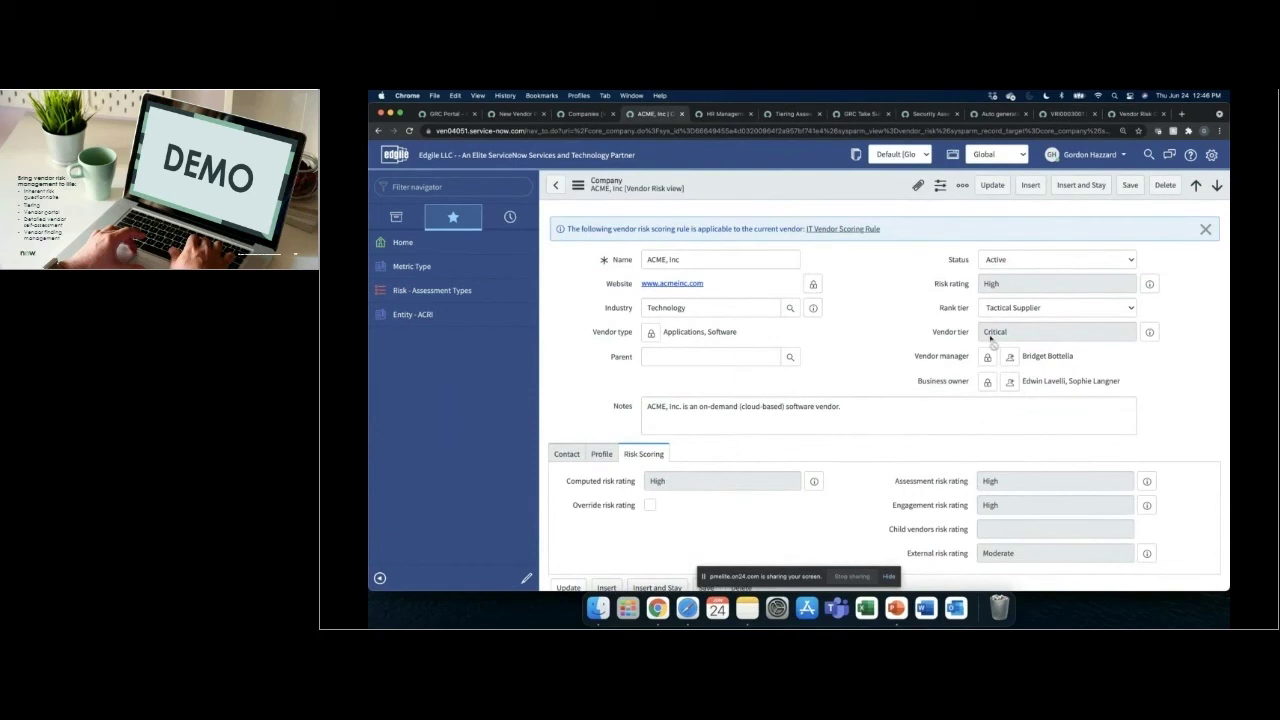
{"action": "left_click", "coordinate": [997, 116]}
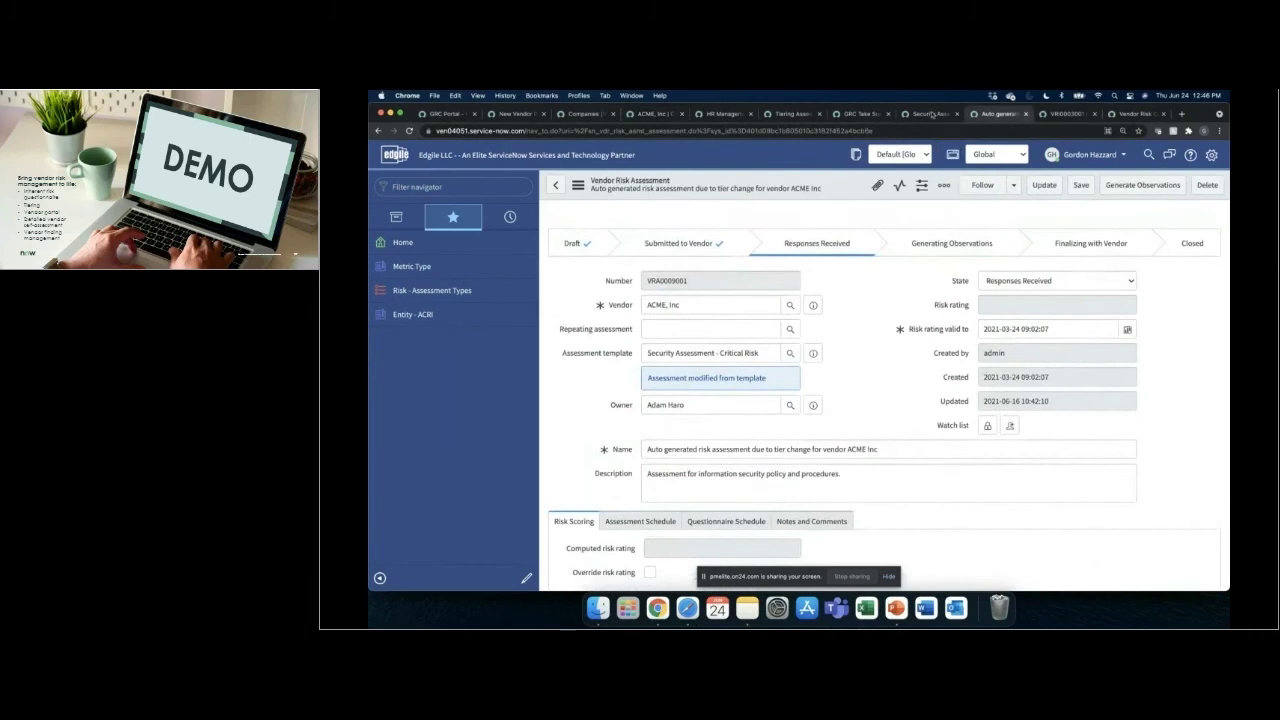
{"action": "left_click", "coordinate": [930, 114]}
{"action": "left_click", "coordinate": [981, 114]}
Step: Review the questionnaires and document requests attached to the auto-generated vendor risk assessment
{"action": "scroll", "coordinate": [898, 305], "scroll_direction": "down", "scroll_amount": 5}
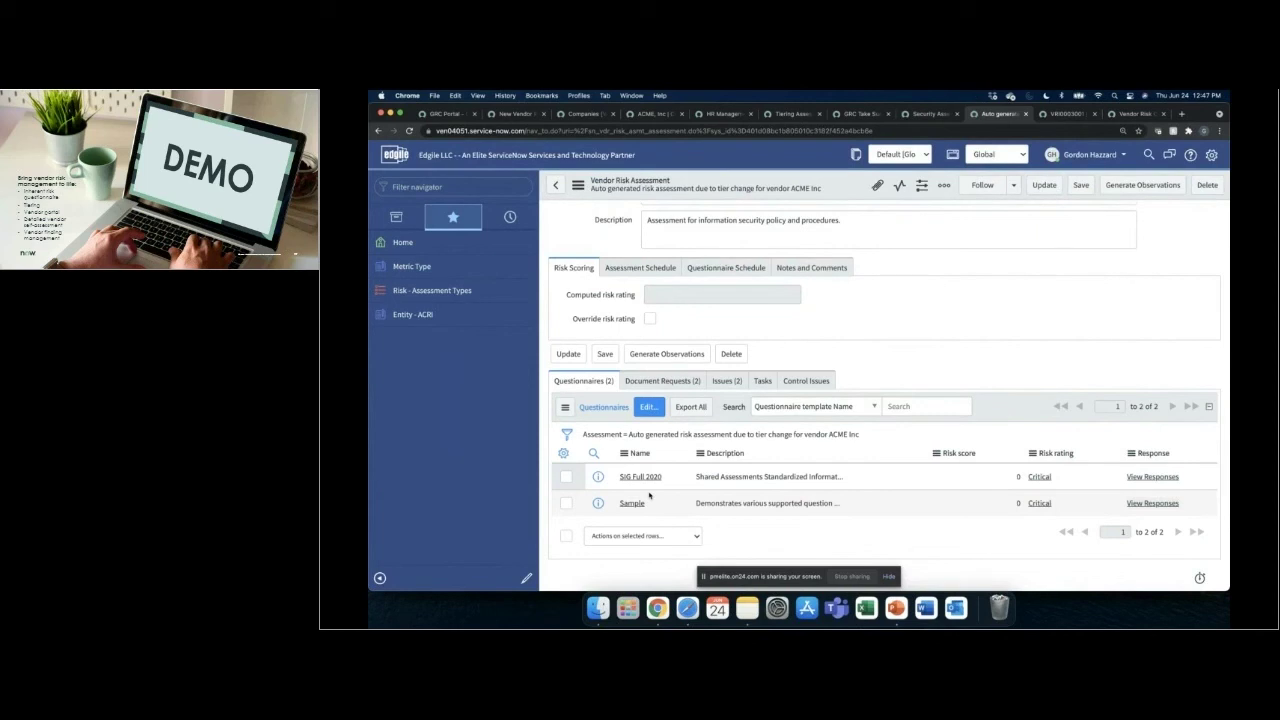
{"action": "left_click", "coordinate": [667, 388]}
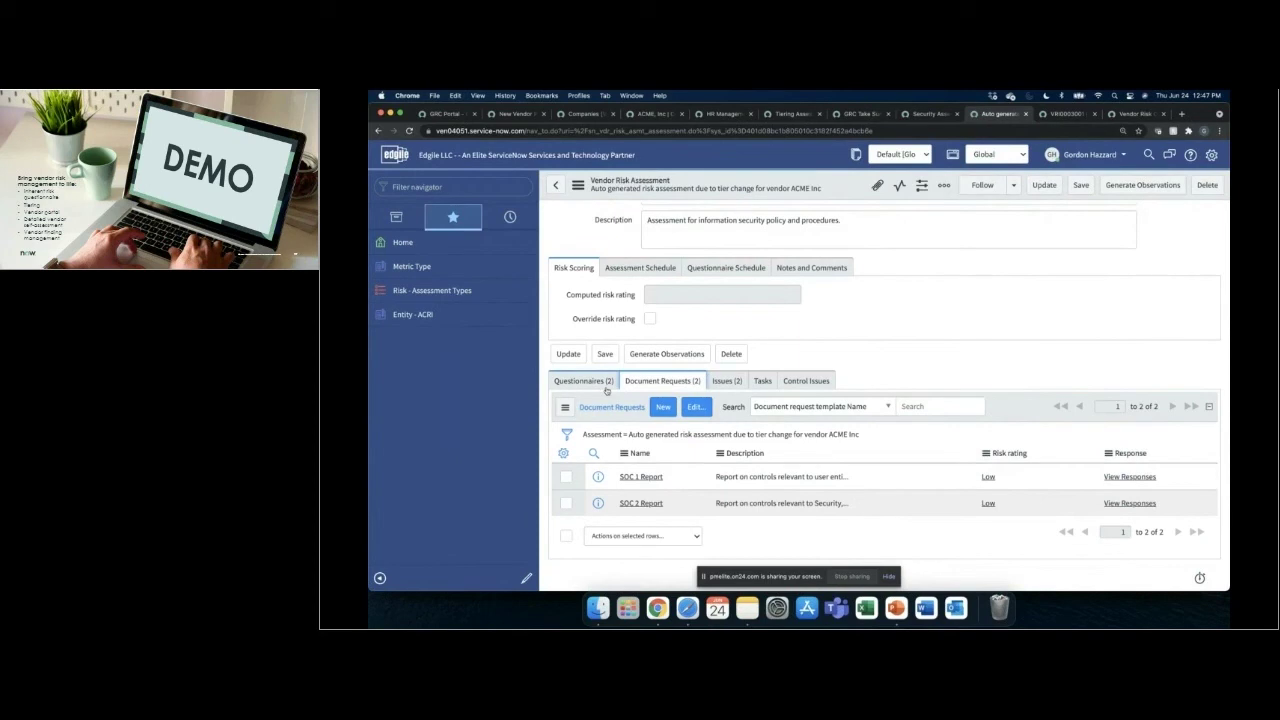
{"action": "left_click", "coordinate": [600, 388]}
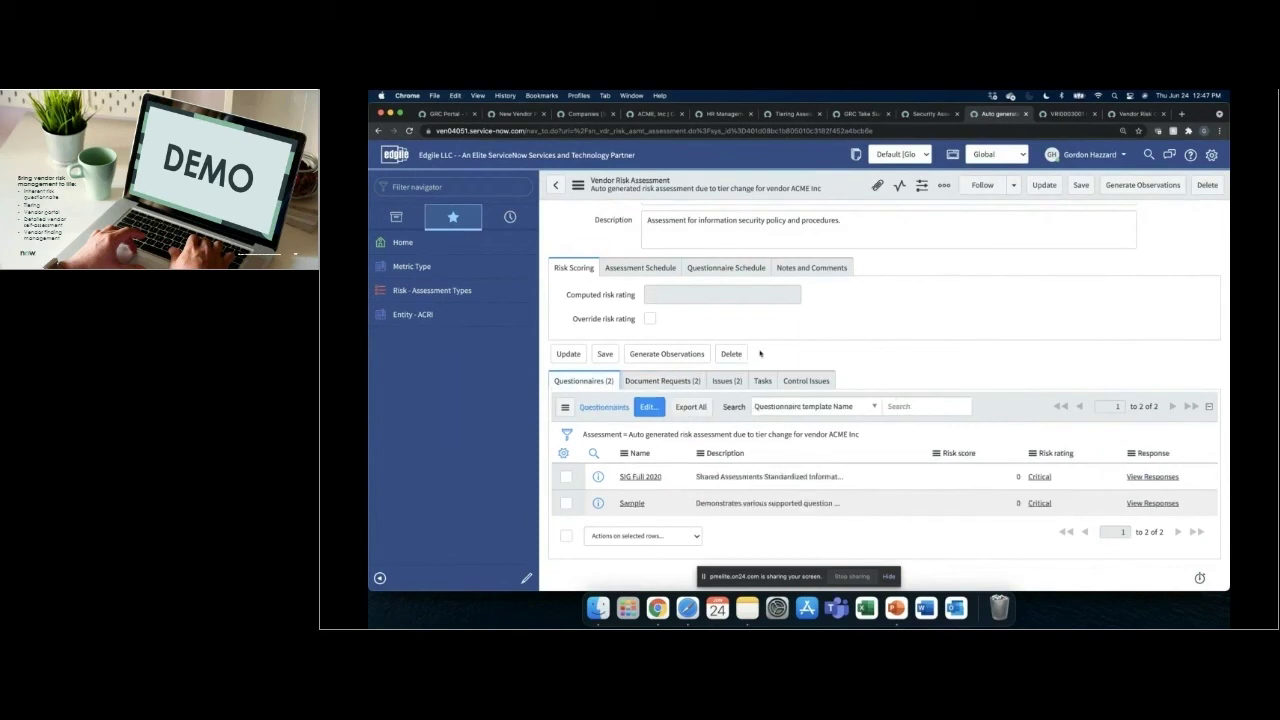
{"action": "scroll", "coordinate": [760, 352], "scroll_direction": "up", "scroll_amount": 5}
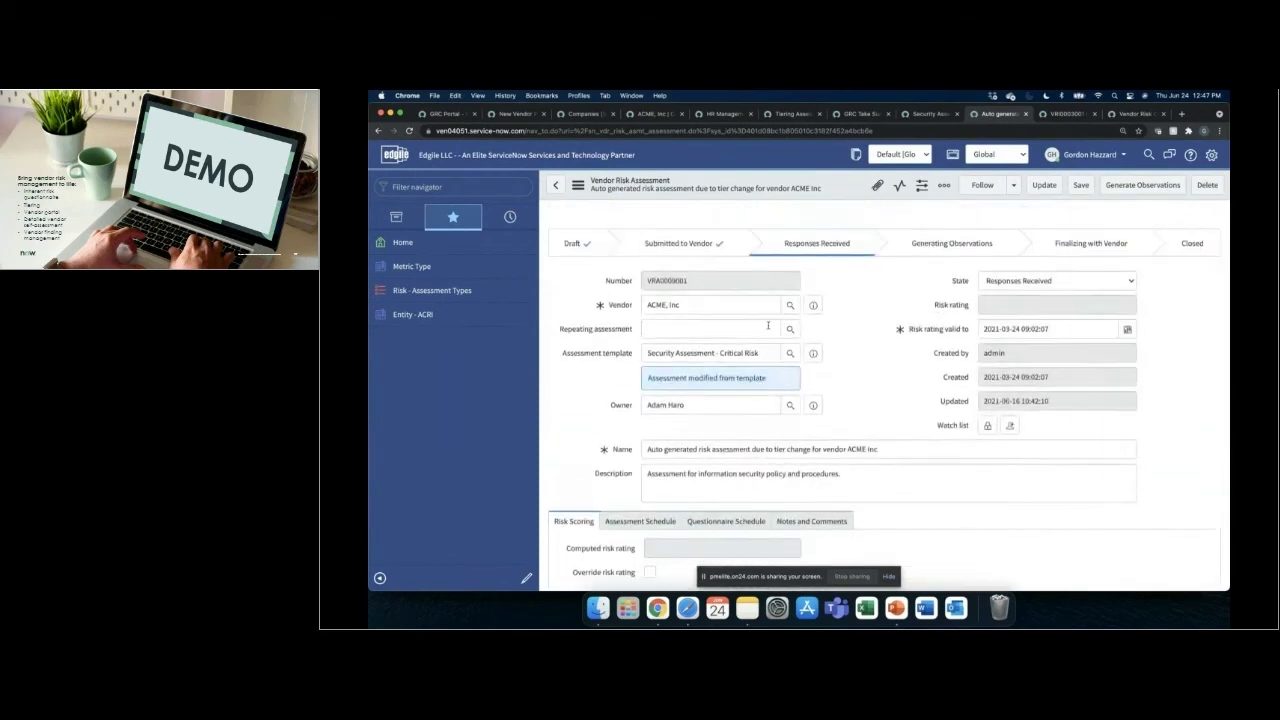
Step: Switch to the Vendor Assessment Portal in Safari and add the Senior Corporate Counsel as a primary contact for the HR Management System engagement
{"action": "key", "text": "ctrl+Up"}
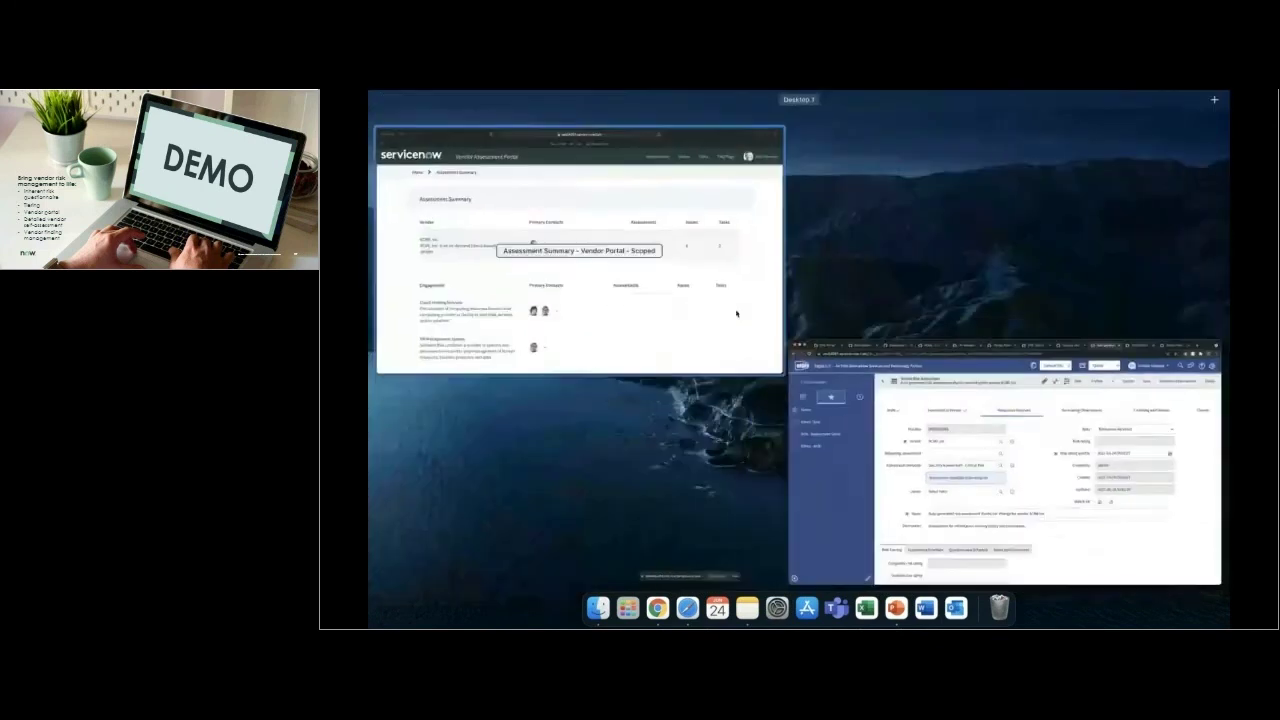
{"action": "left_click", "coordinate": [700, 288]}
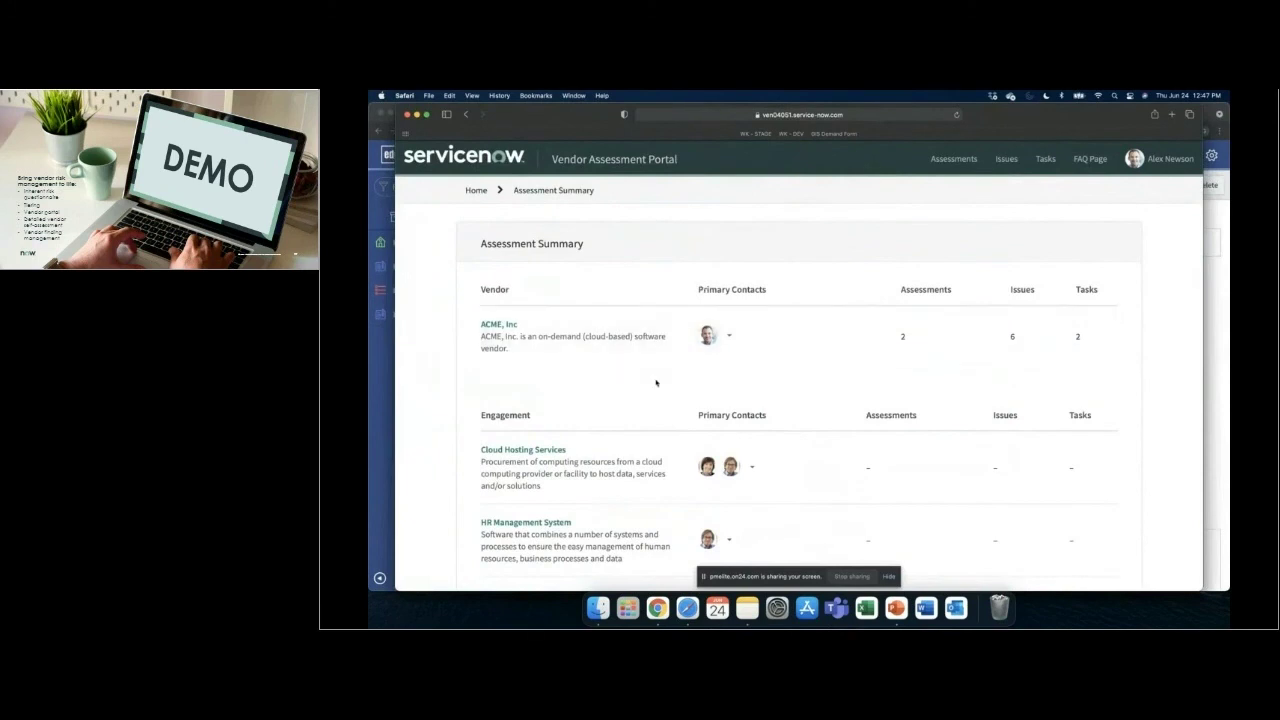
{"action": "scroll", "coordinate": [618, 354], "scroll_direction": "down", "scroll_amount": 2}
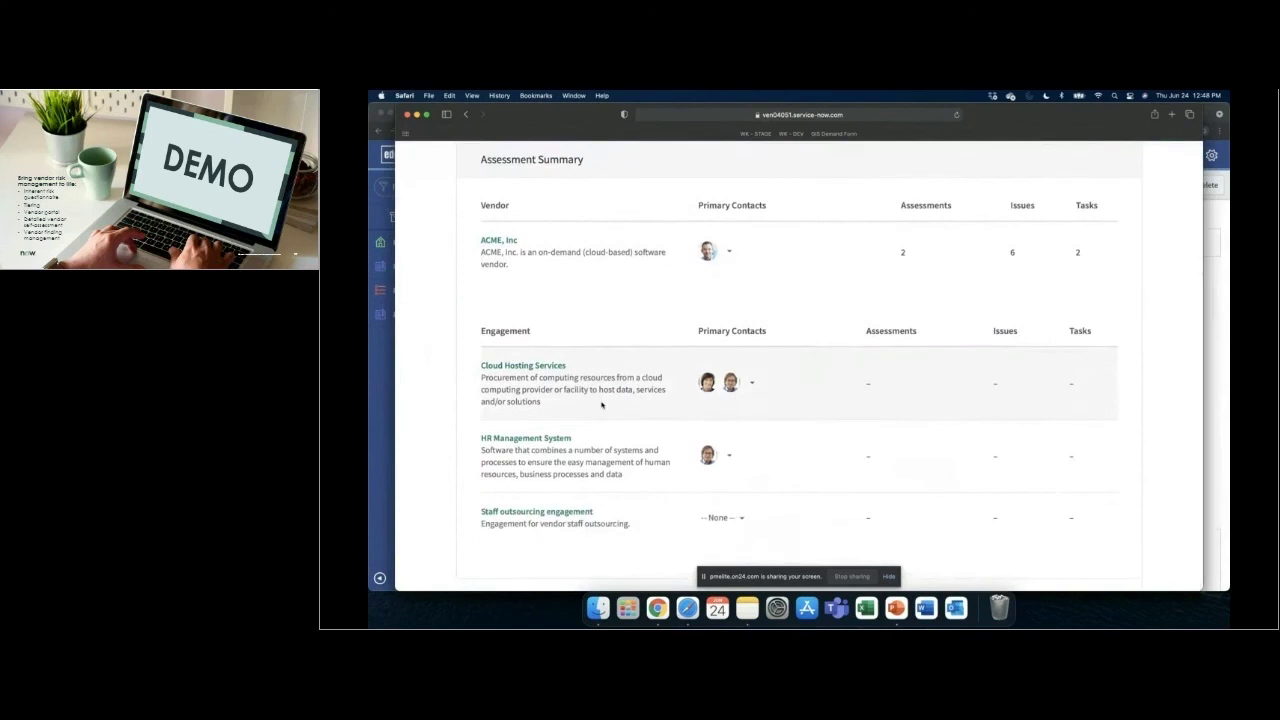
{"action": "left_click", "coordinate": [733, 453]}
{"action": "scroll", "coordinate": [788, 443], "scroll_direction": "down", "scroll_amount": 1}
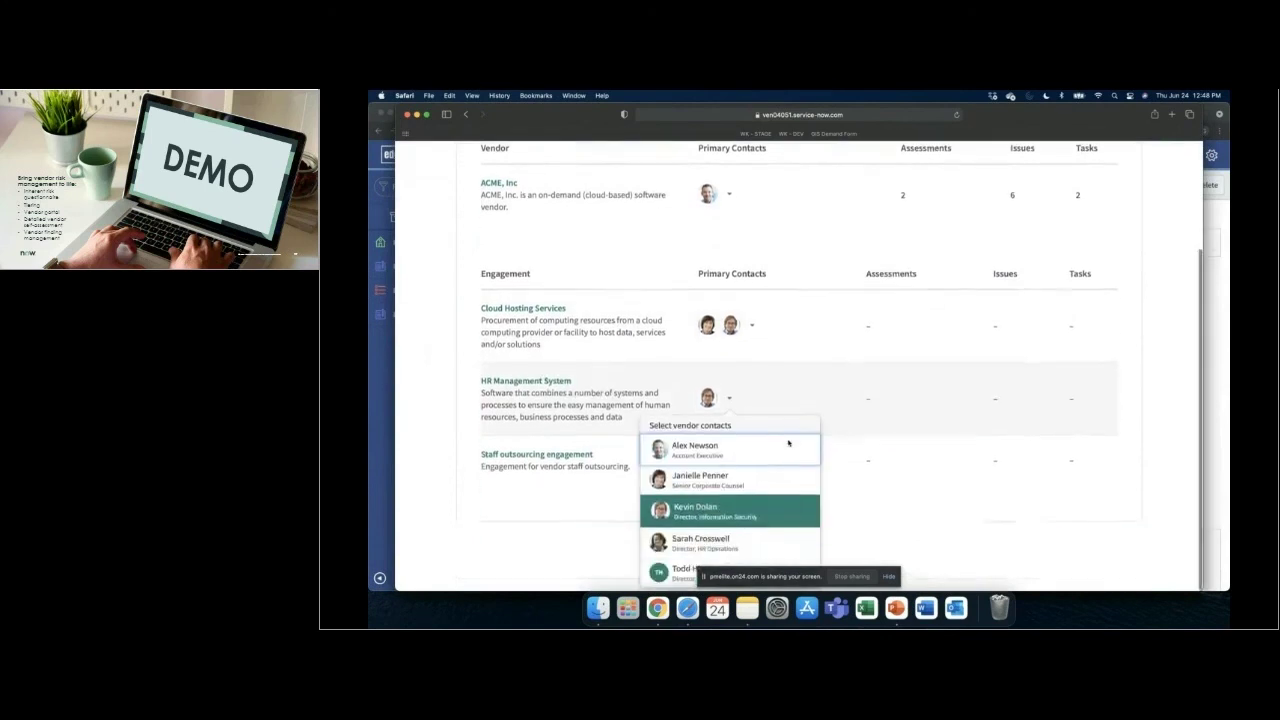
{"action": "left_click", "coordinate": [738, 486]}
{"action": "left_click", "coordinate": [851, 455]}
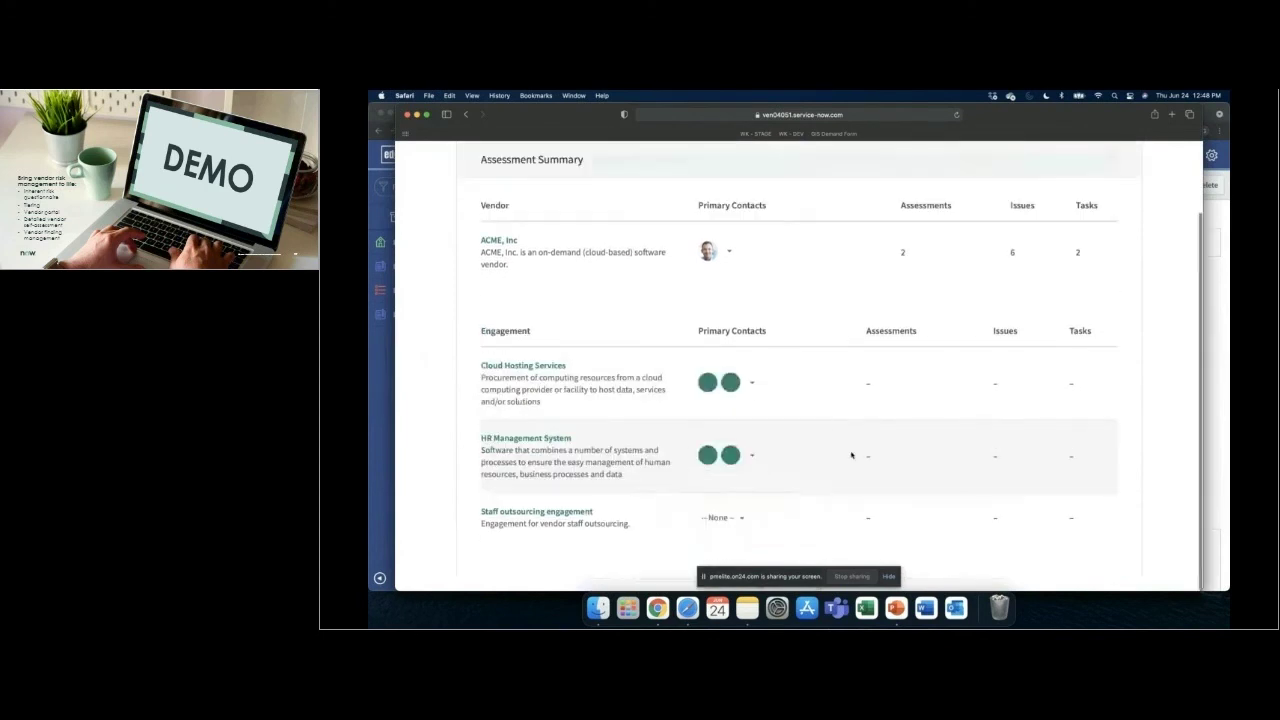
{"action": "scroll", "coordinate": [820, 420], "scroll_direction": "up", "scroll_amount": 3}
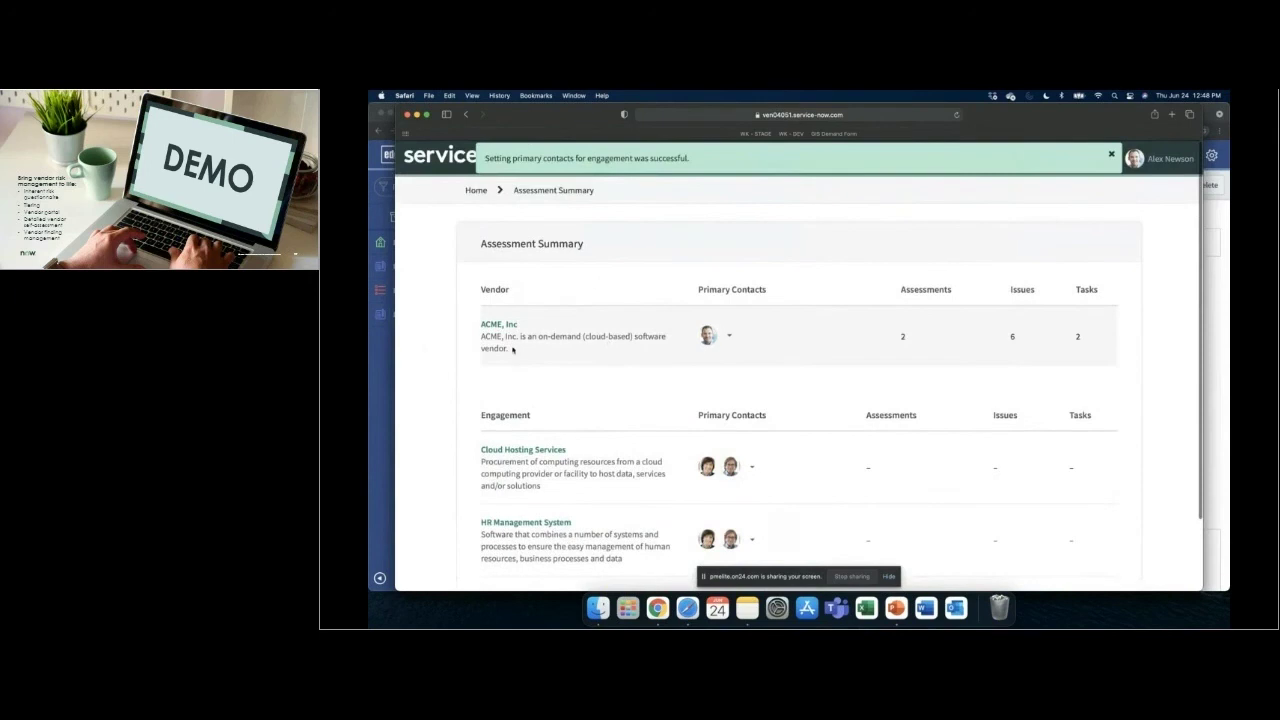
Step: Dismiss the notification and open the portal's team management page to view the vendor's contacts
{"action": "left_click", "coordinate": [1109, 156]}
{"action": "left_click", "coordinate": [1160, 159]}
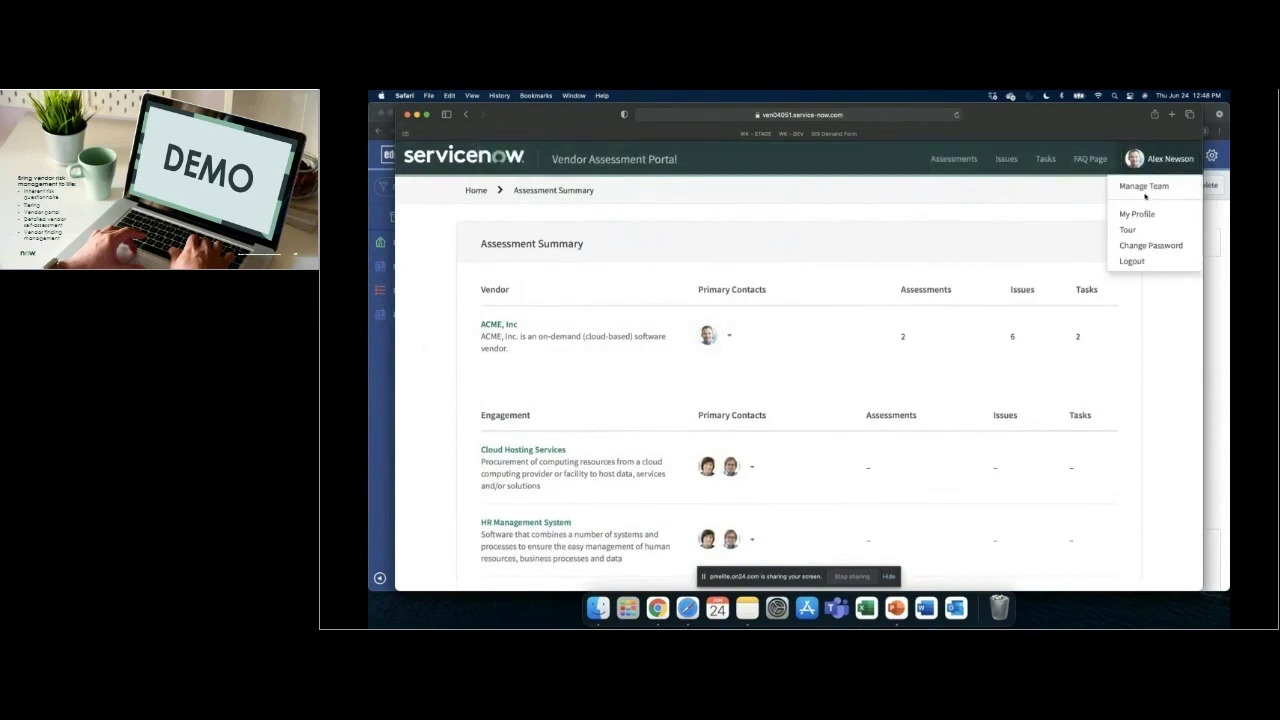
{"action": "left_click", "coordinate": [1144, 187]}
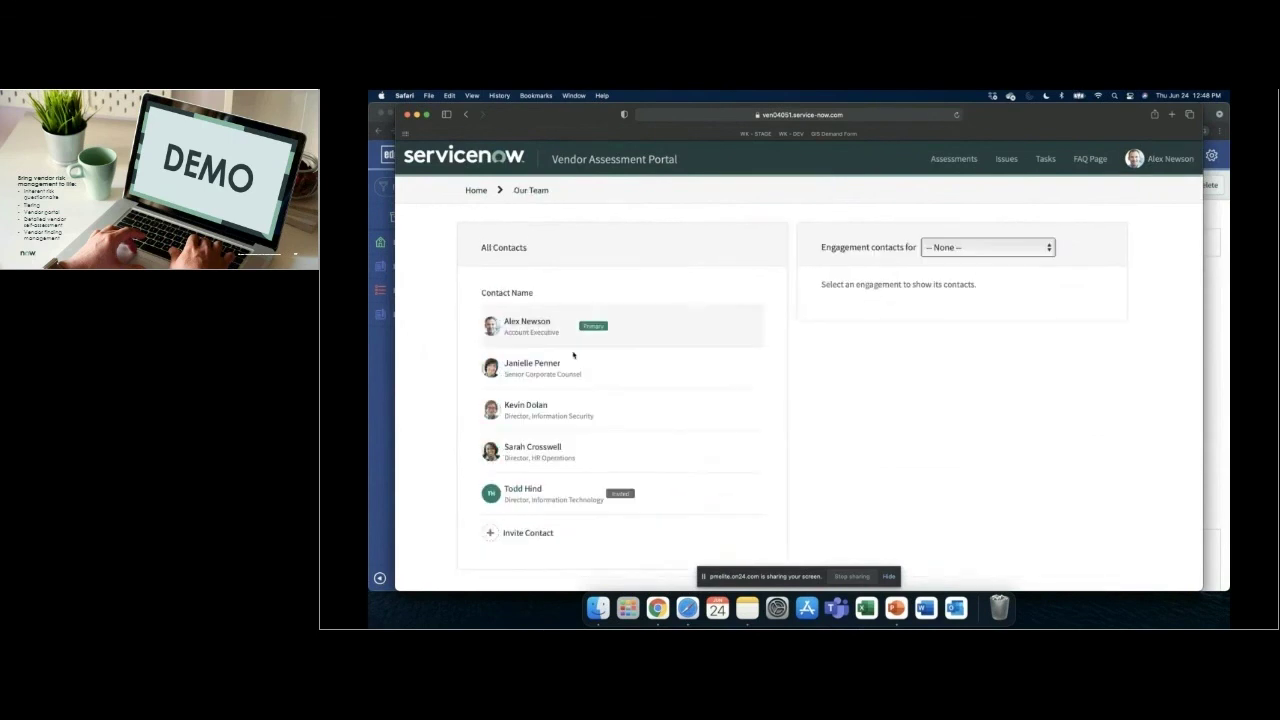
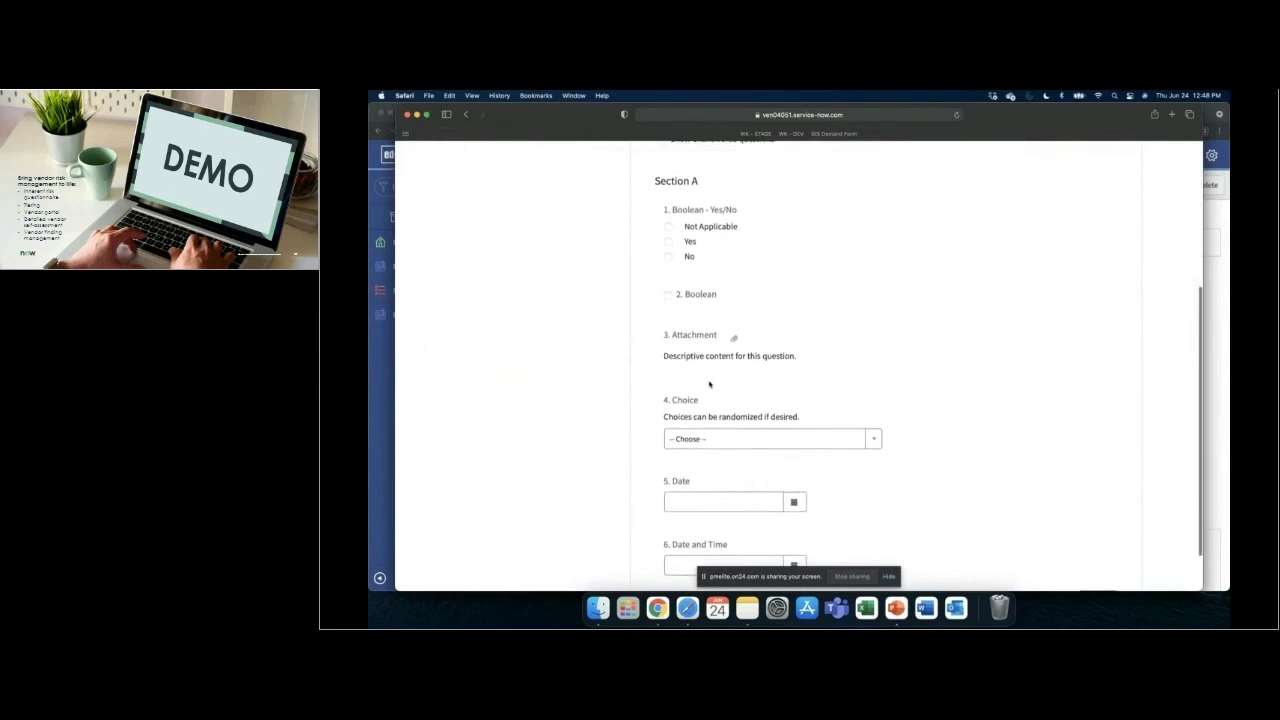
Step: Answer Yes to question 1, Boolean - Yes/No, in Section A of the Sample questionnaire
{"action": "scroll", "coordinate": [700, 360], "scroll_direction": "up", "scroll_amount": 3}
{"action": "left_click", "coordinate": [690, 281]}
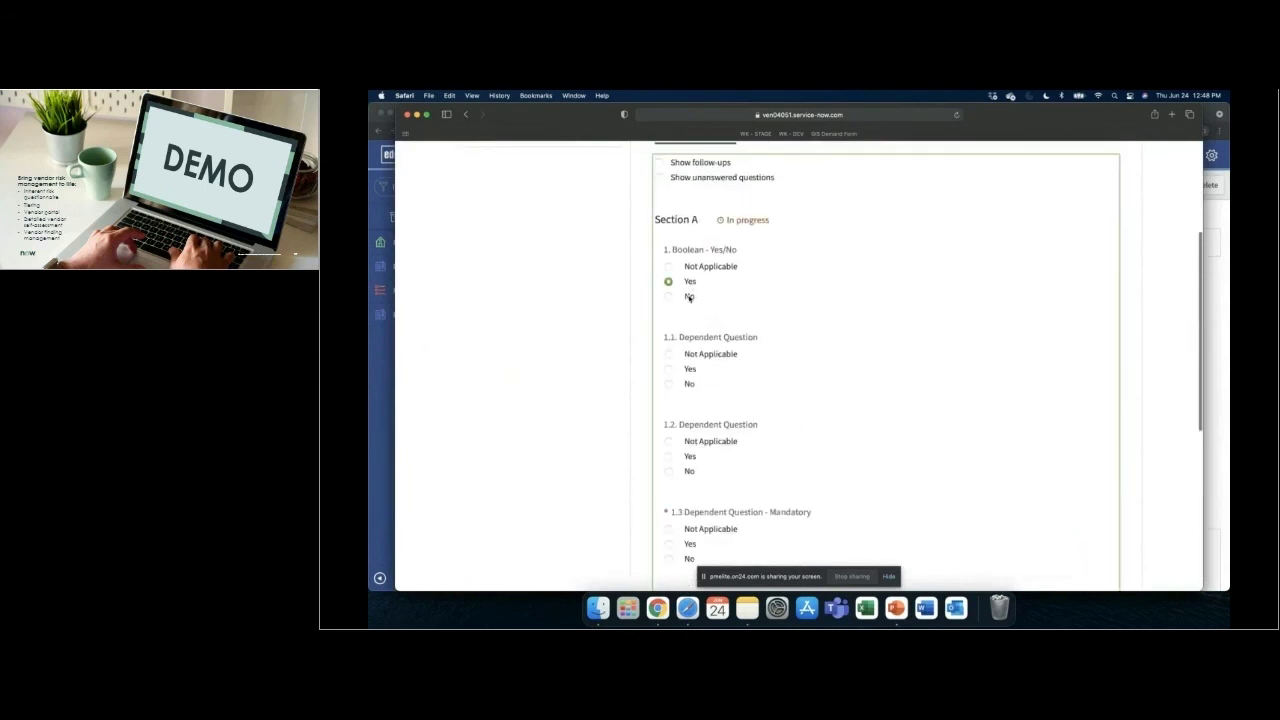
{"action": "scroll", "coordinate": [708, 418], "scroll_direction": "up", "scroll_amount": 5}
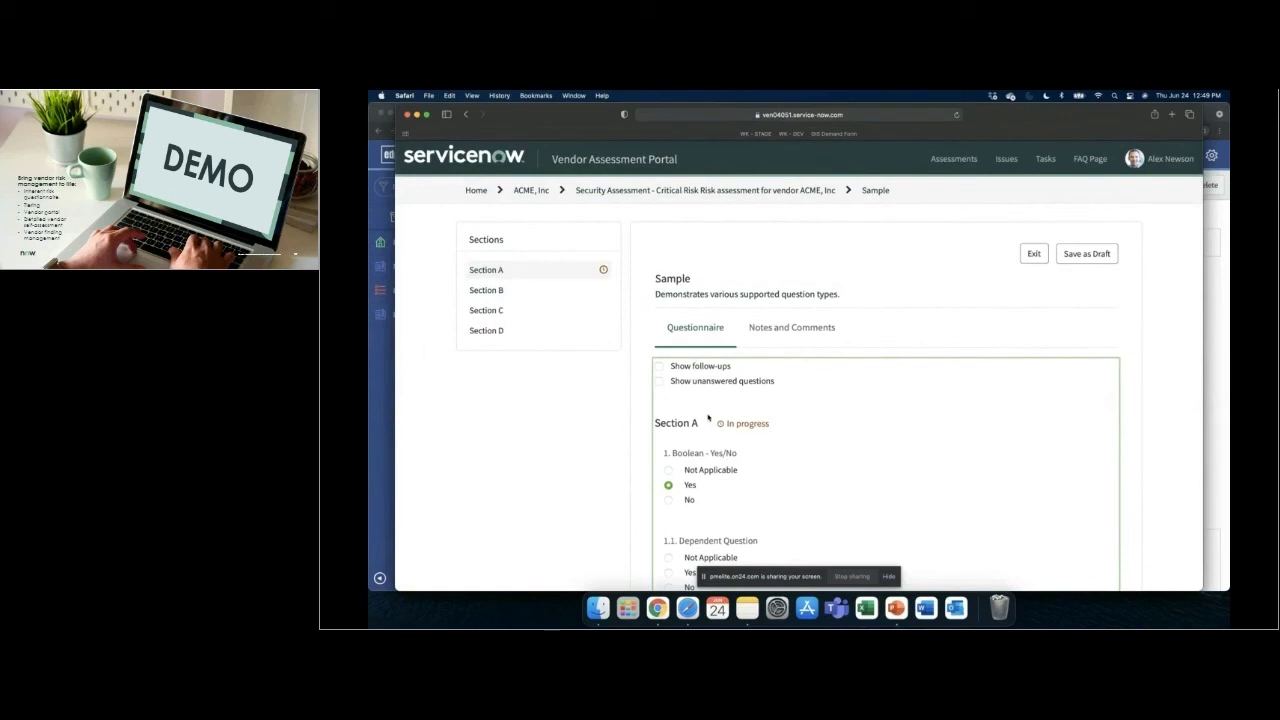
Step: Return to the auto-generated vendor risk assessment in Chrome and open the vendor's responses to the SIG Full 2020 questionnaire
{"action": "key", "text": "ctrl+Up"}
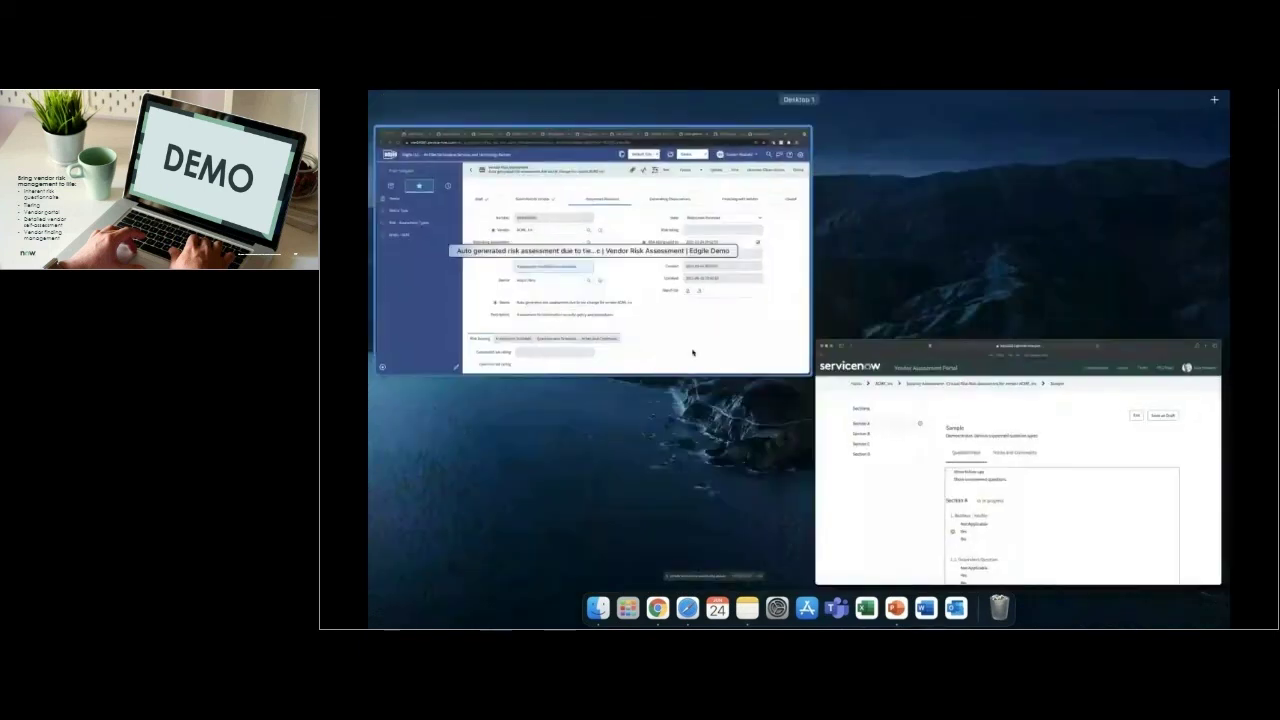
{"action": "left_click", "coordinate": [692, 352]}
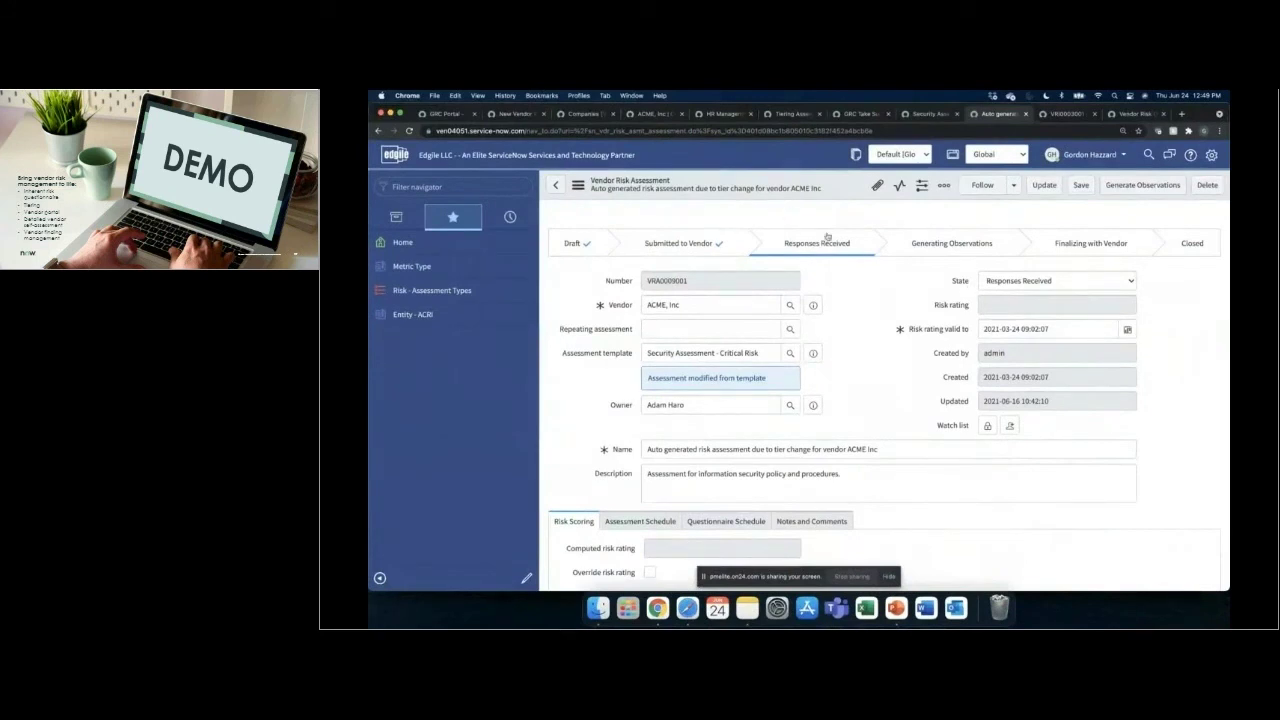
{"action": "scroll", "coordinate": [870, 312], "scroll_direction": "down", "scroll_amount": 1}
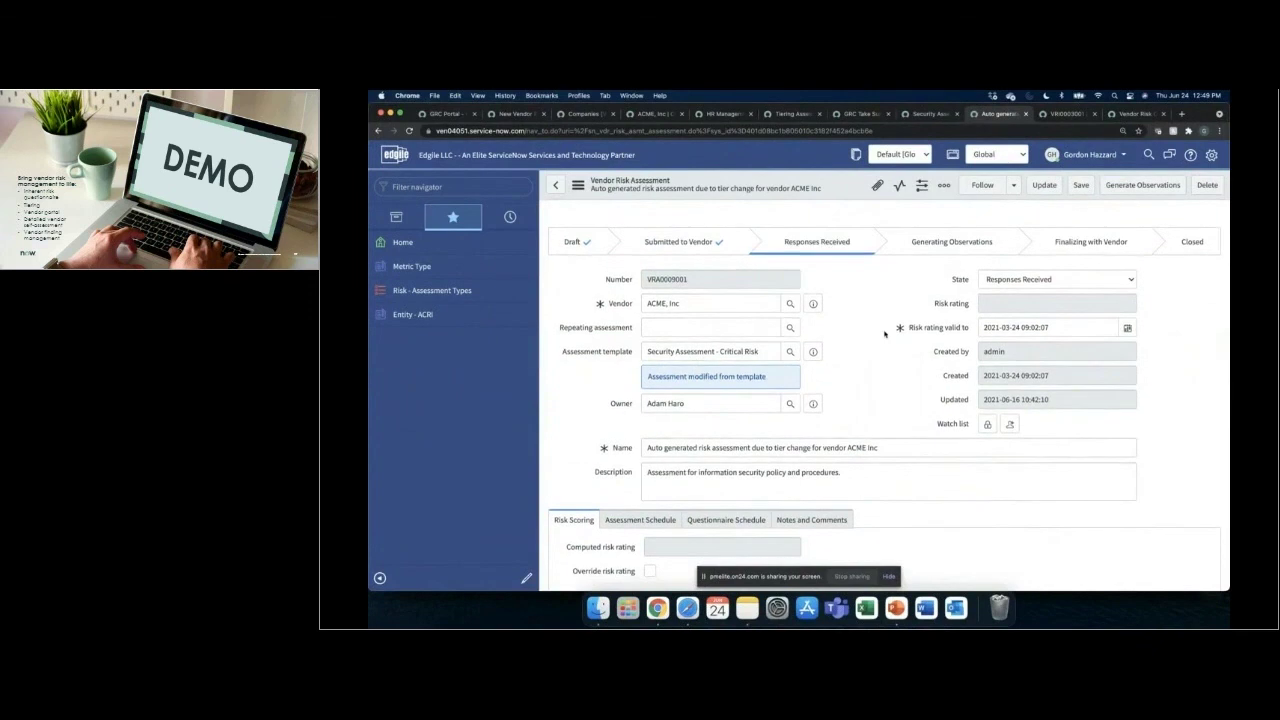
{"action": "scroll", "coordinate": [884, 333], "scroll_direction": "down", "scroll_amount": 3}
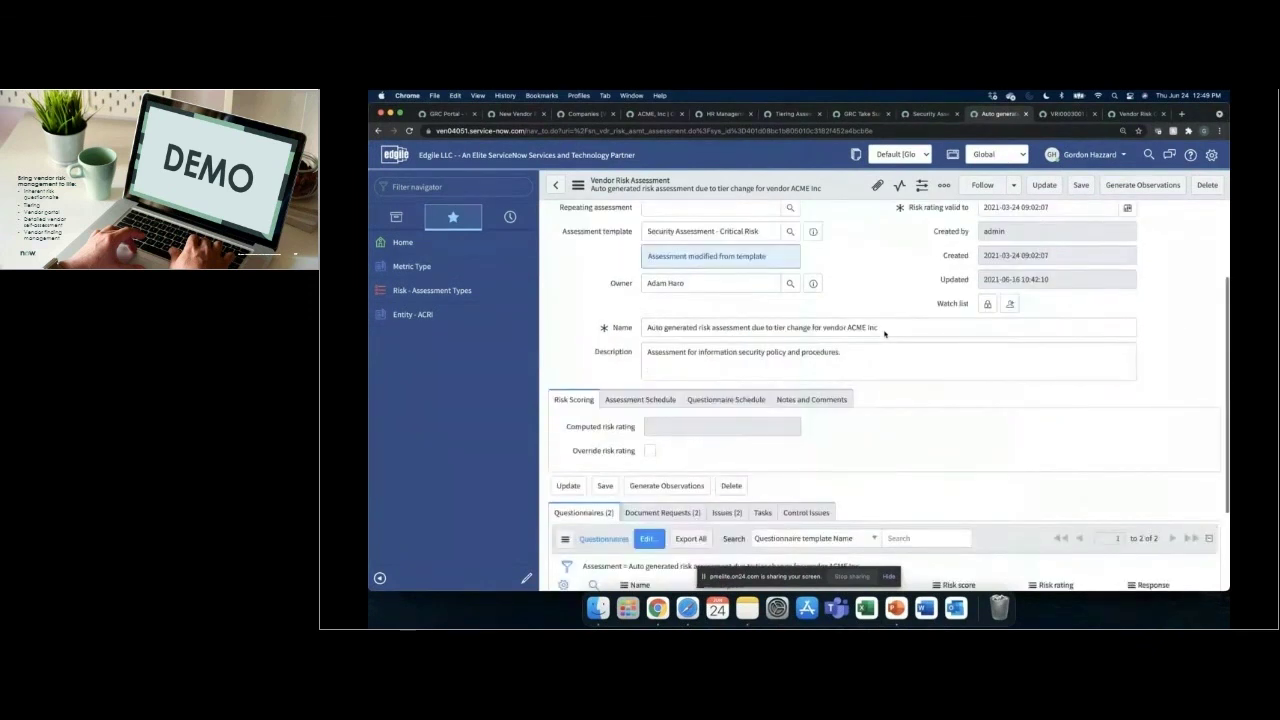
{"action": "scroll", "coordinate": [884, 331], "scroll_direction": "down", "scroll_amount": 1}
{"action": "scroll", "coordinate": [884, 331], "scroll_direction": "down", "scroll_amount": 2}
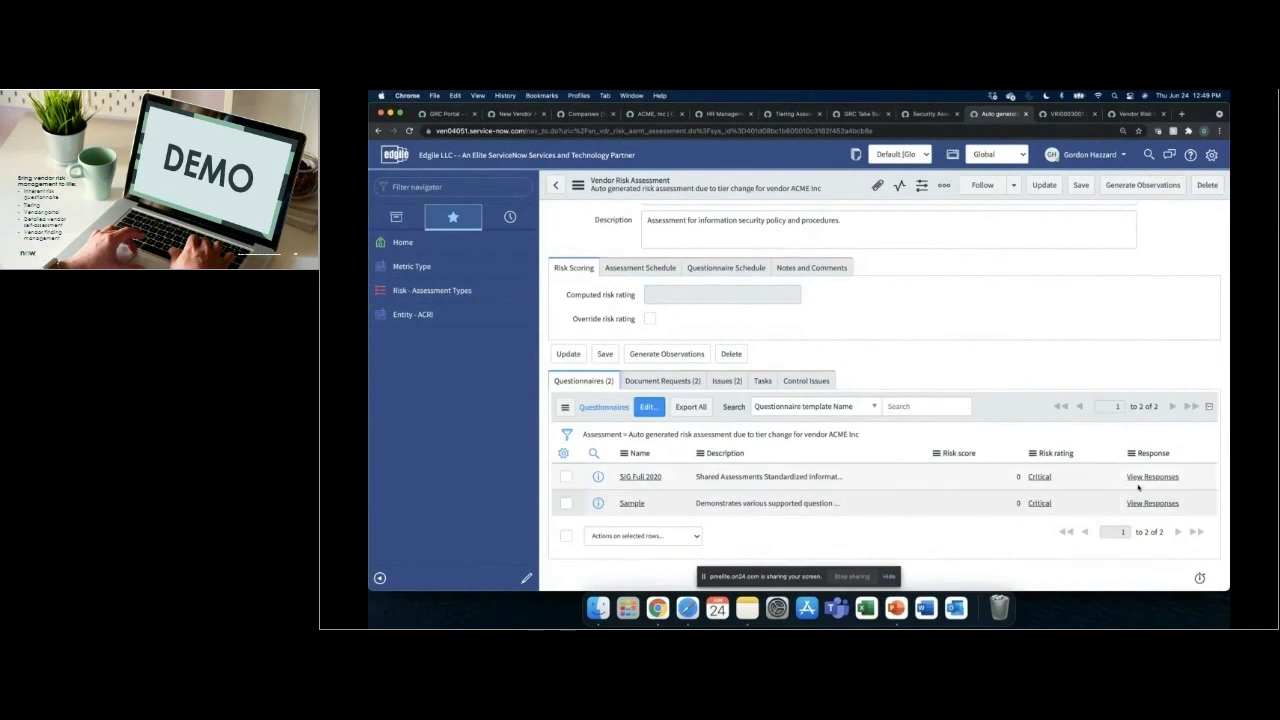
{"action": "left_click", "coordinate": [1147, 479]}
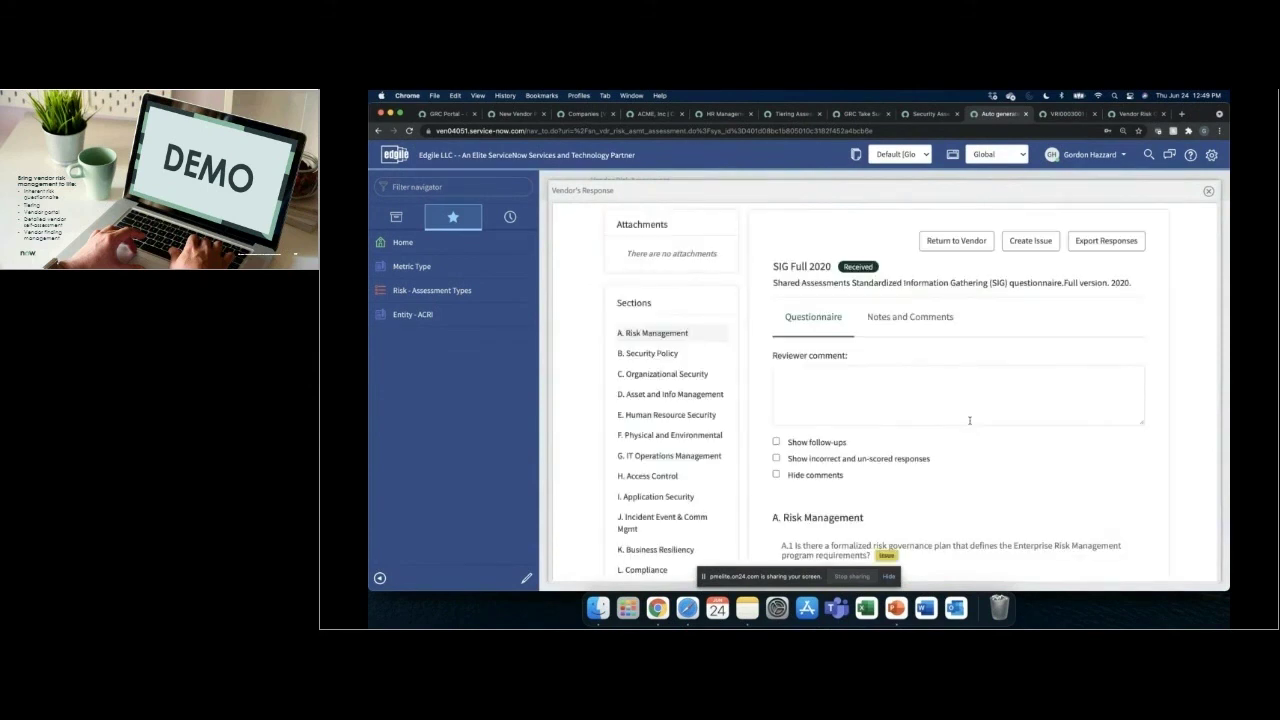
Step: Mark question A.2 on Subject Matter Experts for inclusion when creating an issue, enable its comment for the vendor, and flag it for follow-up
{"action": "scroll", "coordinate": [969, 420], "scroll_direction": "down", "scroll_amount": 3}
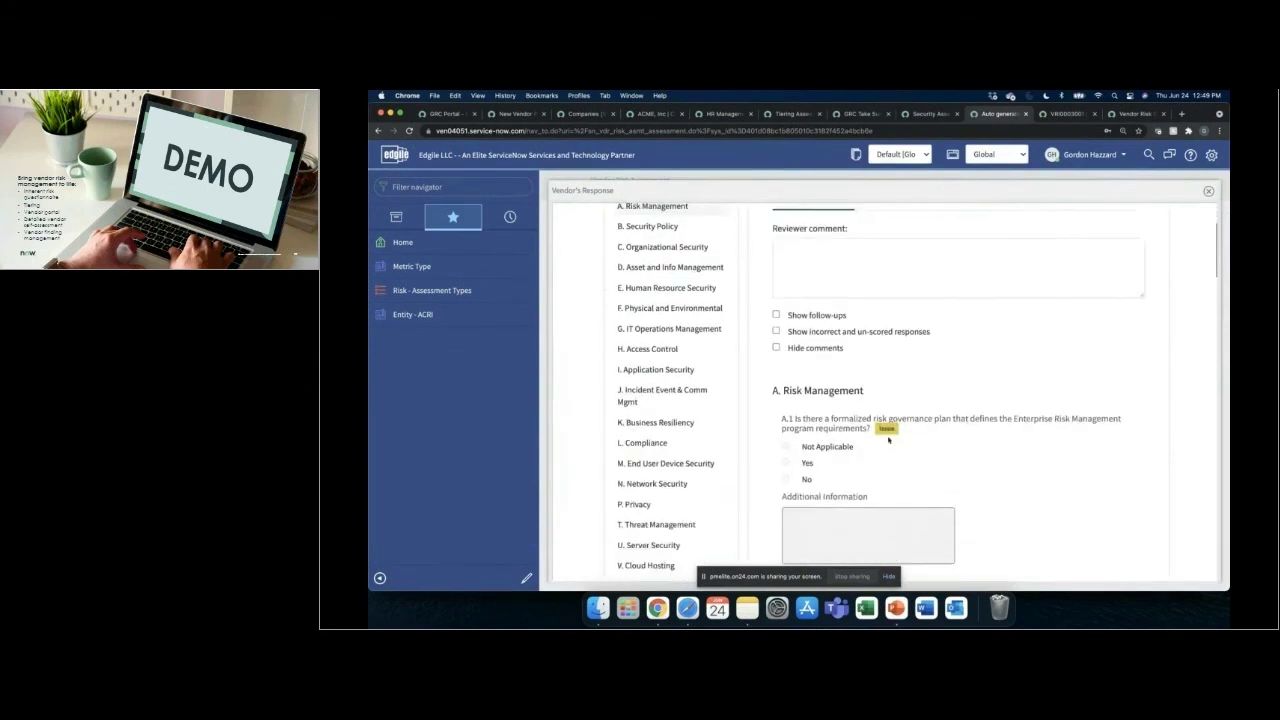
{"action": "scroll", "coordinate": [897, 448], "scroll_direction": "down", "scroll_amount": 7}
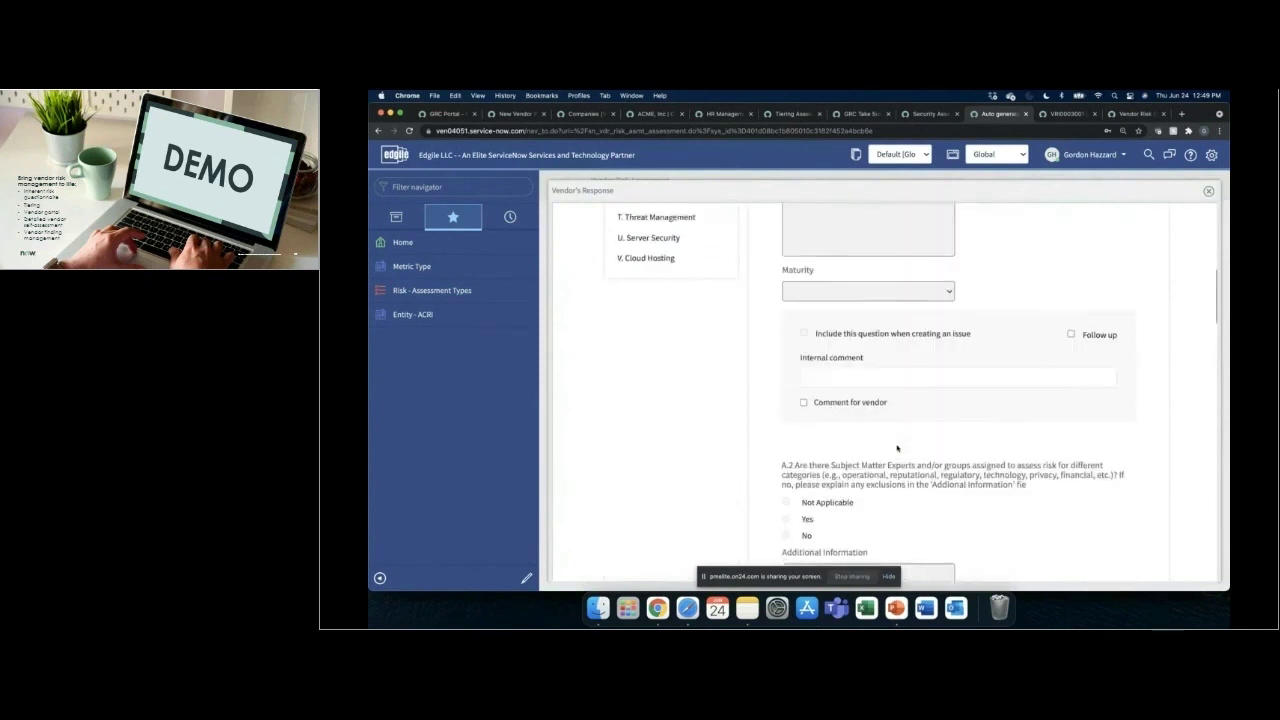
{"action": "scroll", "coordinate": [897, 448], "scroll_direction": "down", "scroll_amount": 2}
{"action": "scroll", "coordinate": [897, 448], "scroll_direction": "up", "scroll_amount": 4}
{"action": "scroll", "coordinate": [895, 444], "scroll_direction": "down", "scroll_amount": 7}
{"action": "left_click", "coordinate": [803, 437]}
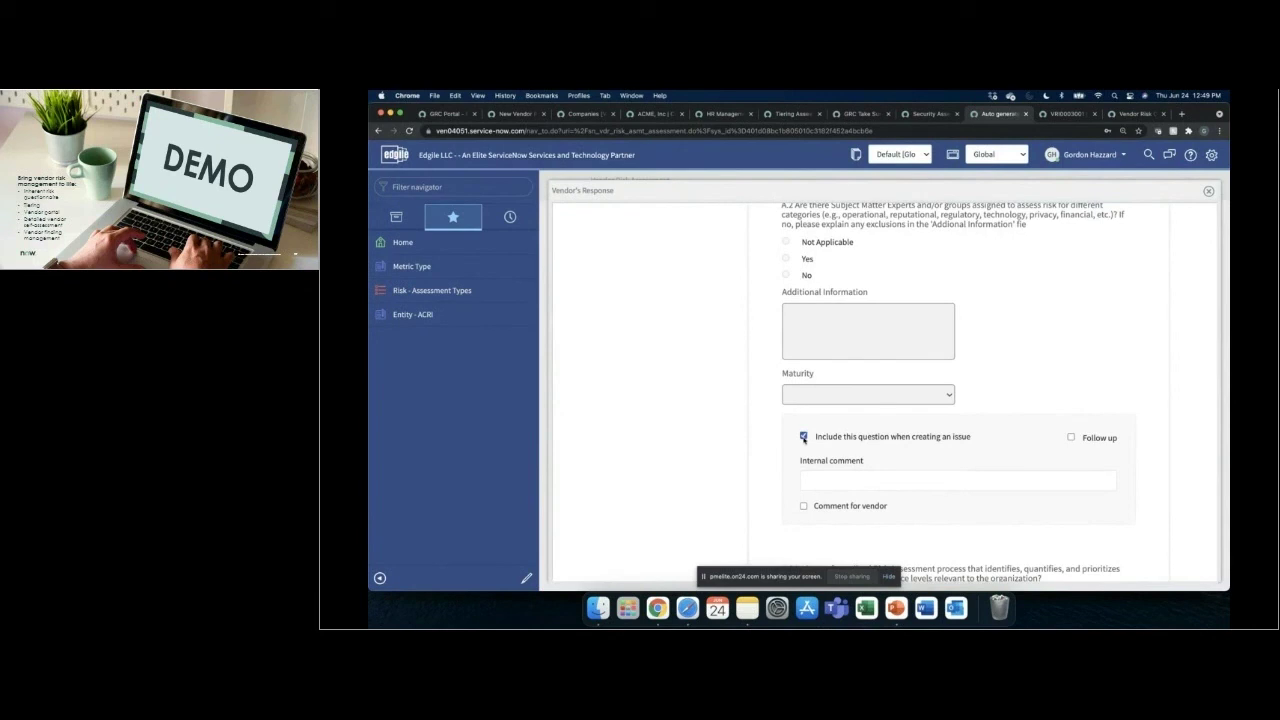
{"action": "left_click", "coordinate": [804, 506]}
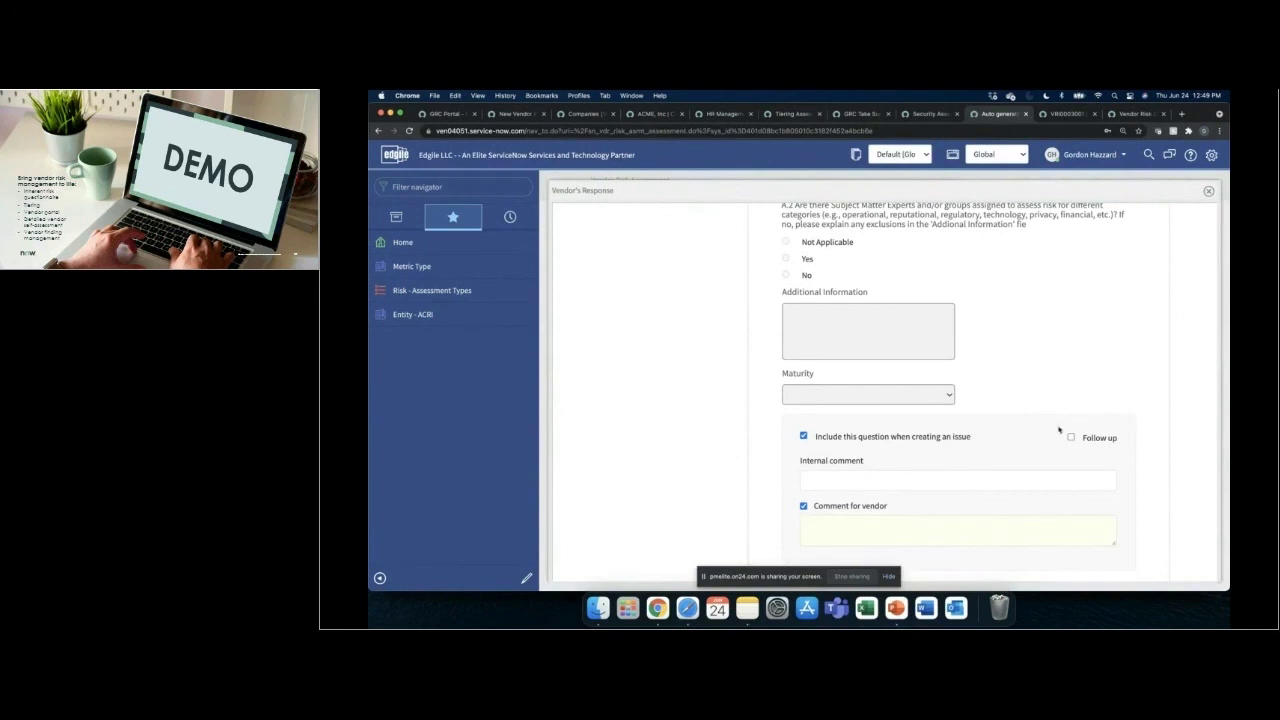
{"action": "left_click", "coordinate": [1072, 438]}
{"action": "scroll", "coordinate": [1070, 445], "scroll_direction": "up", "scroll_amount": 3}
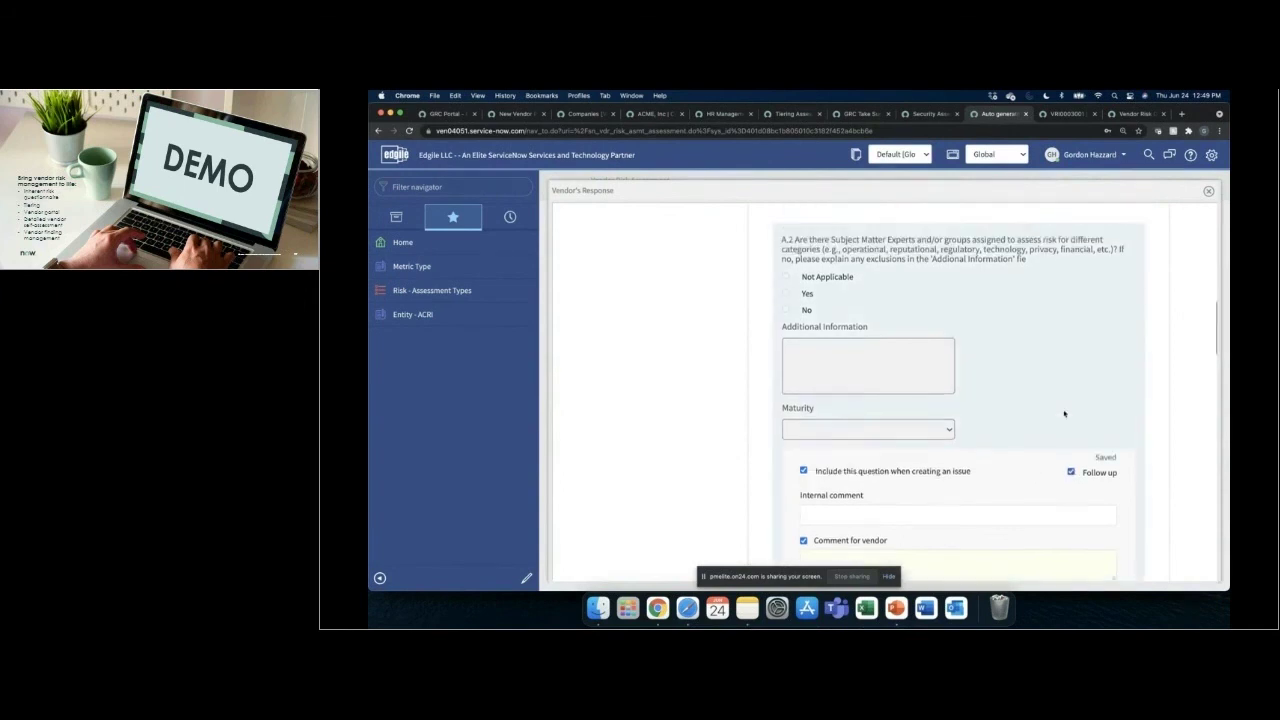
{"action": "scroll", "coordinate": [1064, 475], "scroll_direction": "up", "scroll_amount": 5}
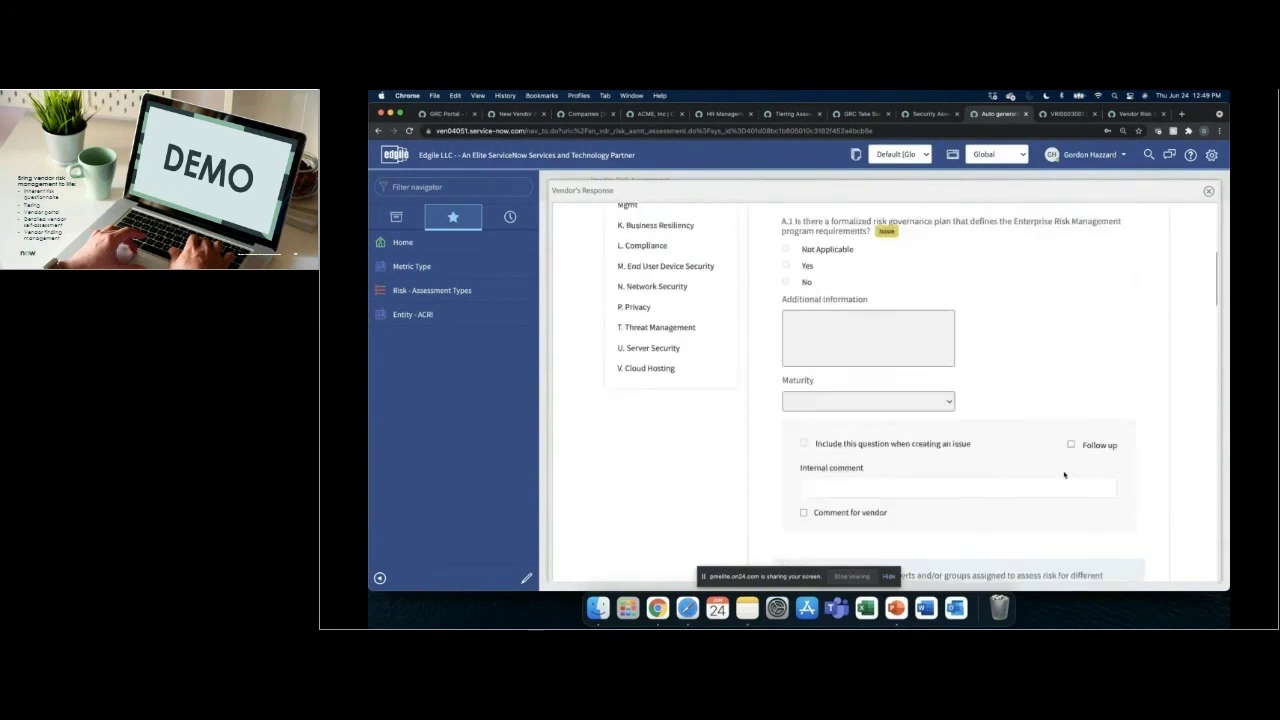
Step: Filter the SIG Full 2020 responses to follow-ups, clear that filter, and show incorrect and un-scored responses instead
{"action": "scroll", "coordinate": [700, 357], "scroll_direction": "up", "scroll_amount": 2}
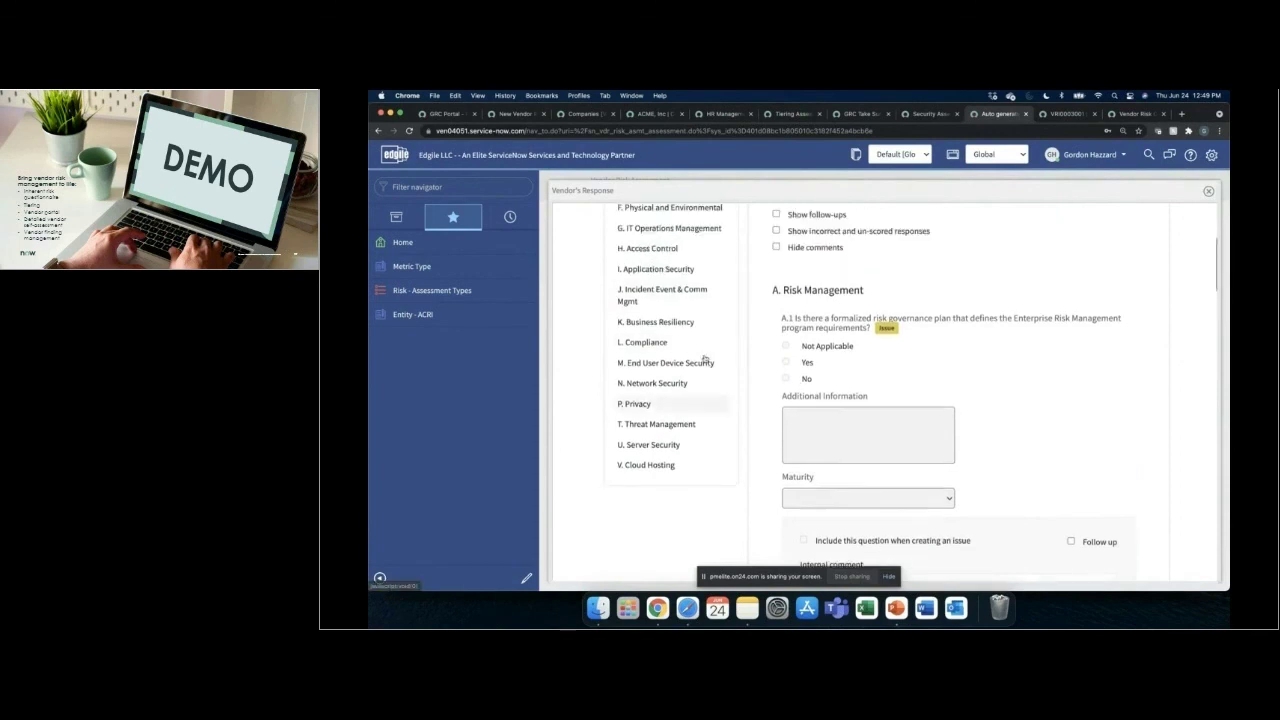
{"action": "scroll", "coordinate": [751, 352], "scroll_direction": "up", "scroll_amount": 2}
{"action": "left_click", "coordinate": [776, 313]}
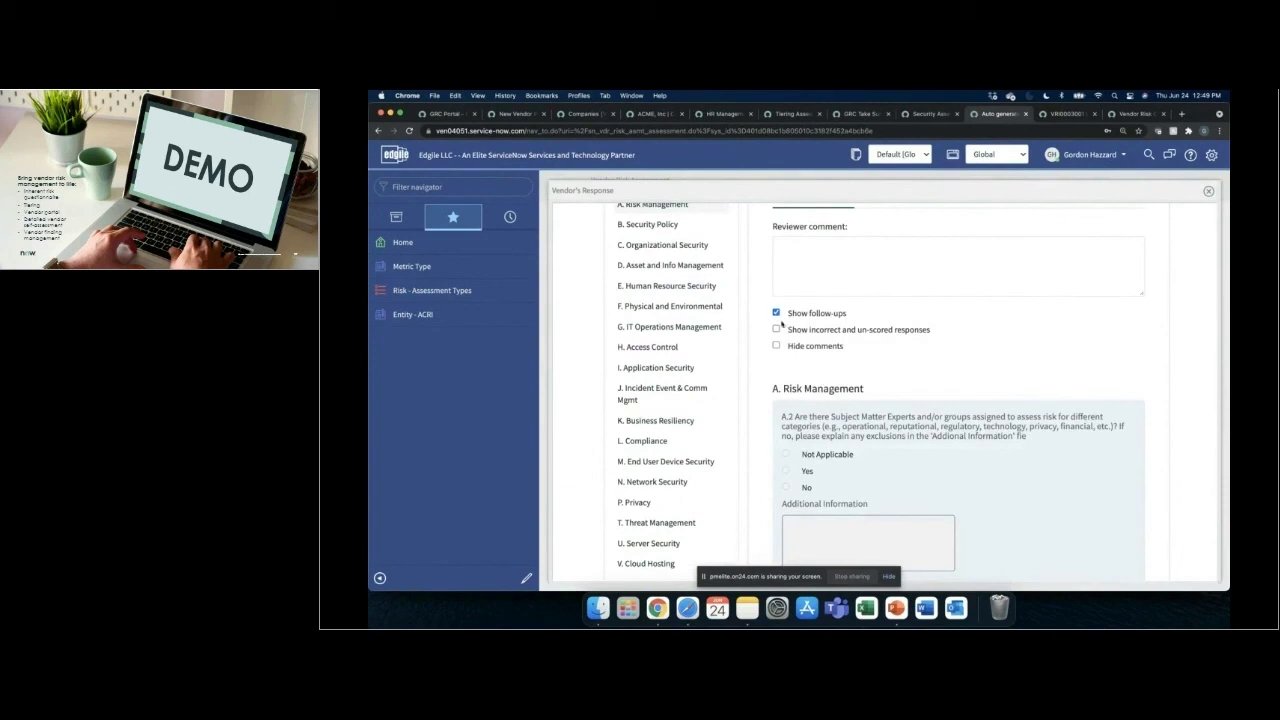
{"action": "left_click", "coordinate": [776, 313]}
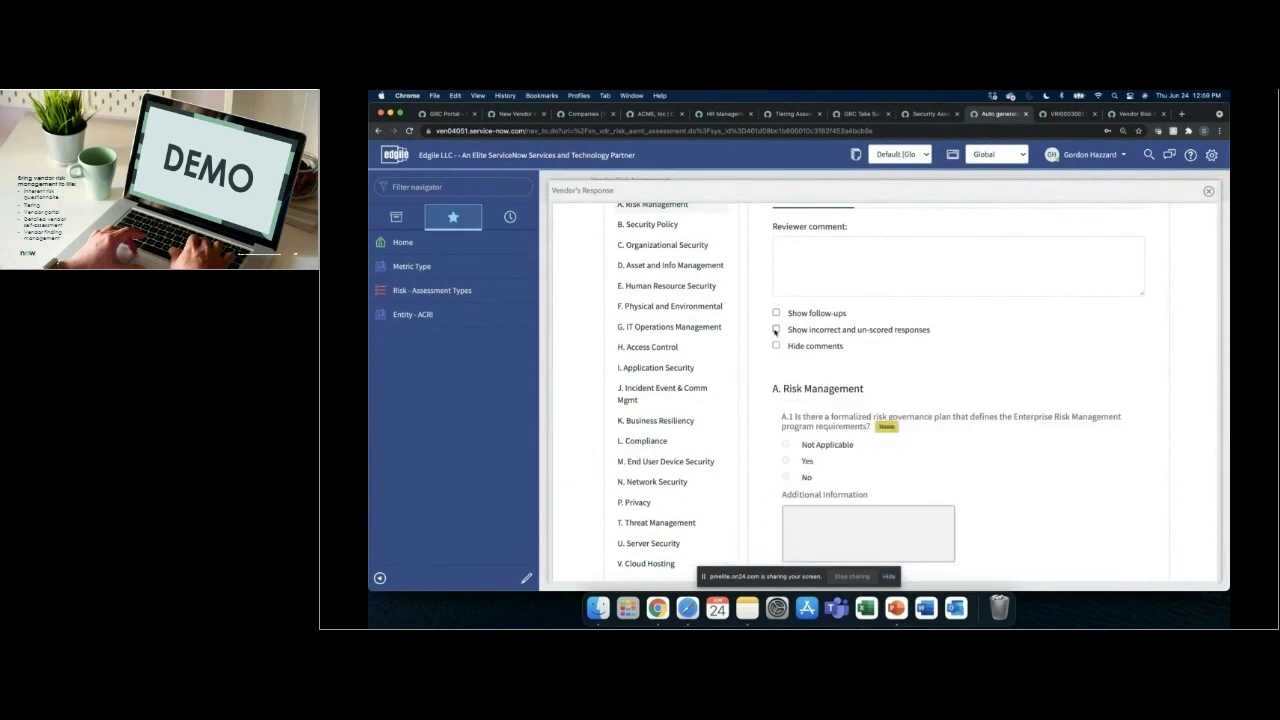
{"action": "left_click", "coordinate": [776, 330]}
Step: View the notes and comments of the SIG Full 2020 questionnaire and return to its questions
{"action": "scroll", "coordinate": [853, 378], "scroll_direction": "up", "scroll_amount": 3}
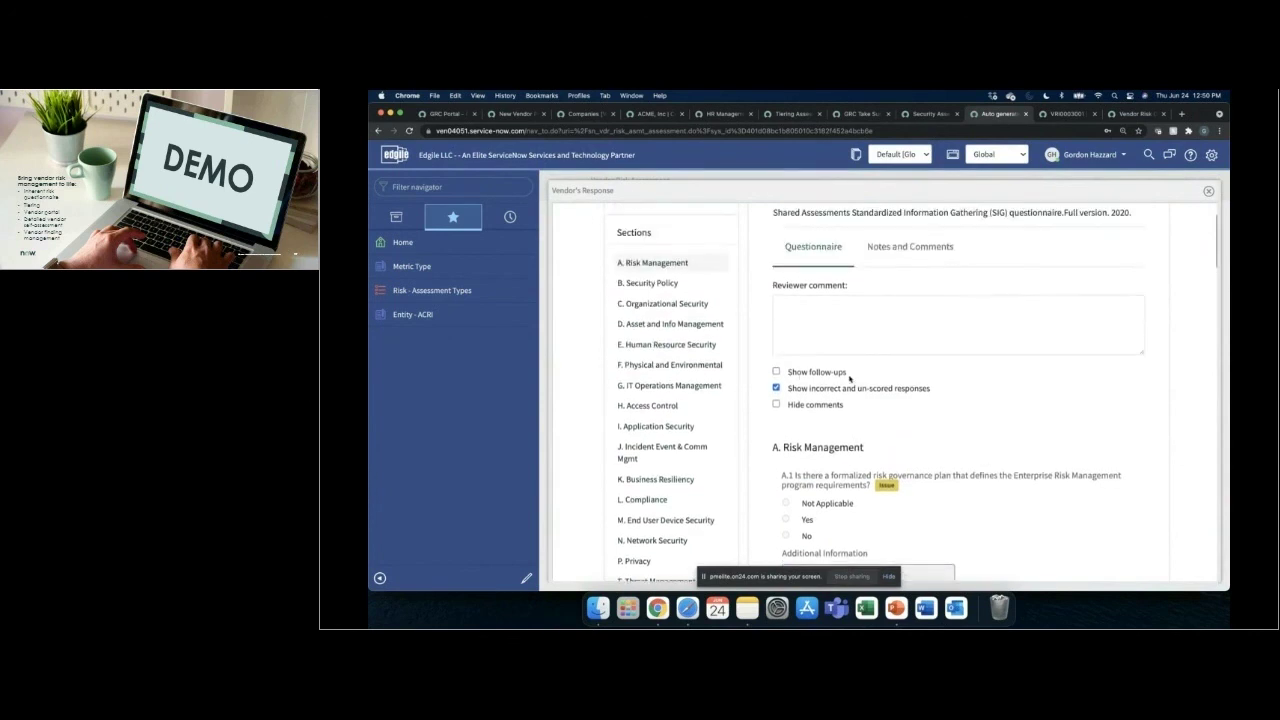
{"action": "left_click", "coordinate": [889, 244]}
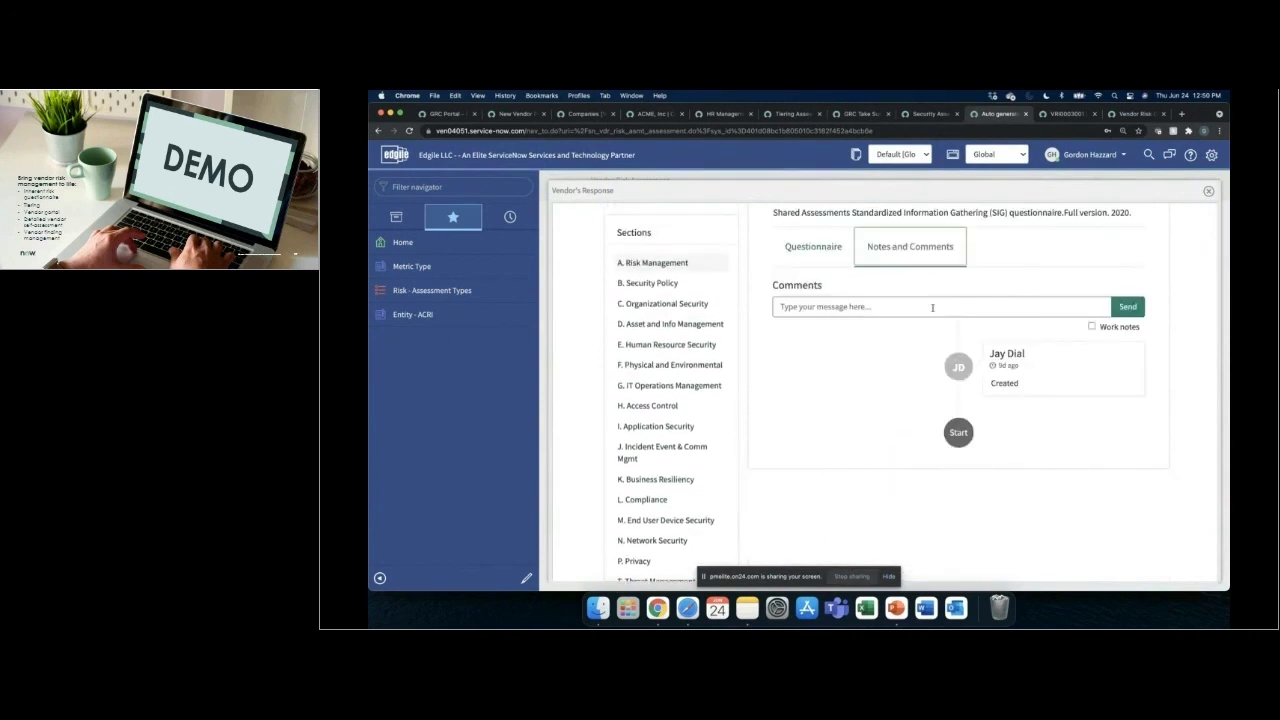
{"action": "left_click", "coordinate": [825, 246]}
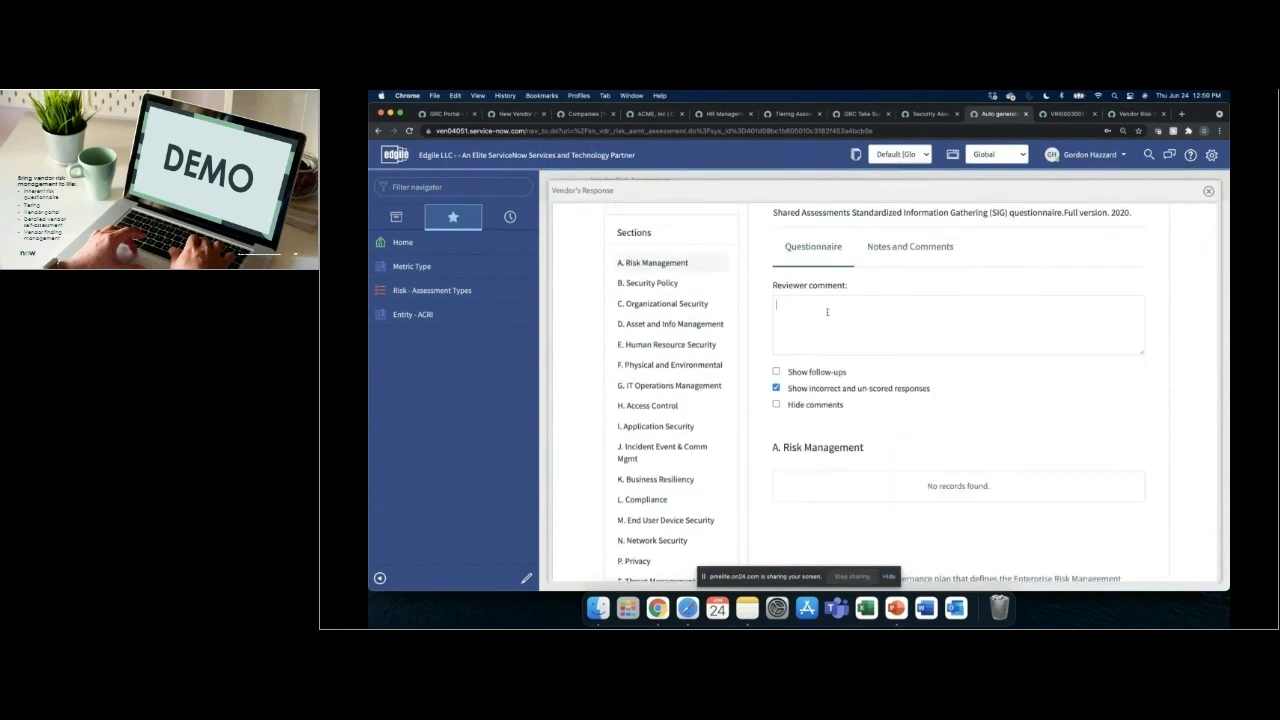
{"action": "scroll", "coordinate": [828, 318], "scroll_direction": "up", "scroll_amount": 3}
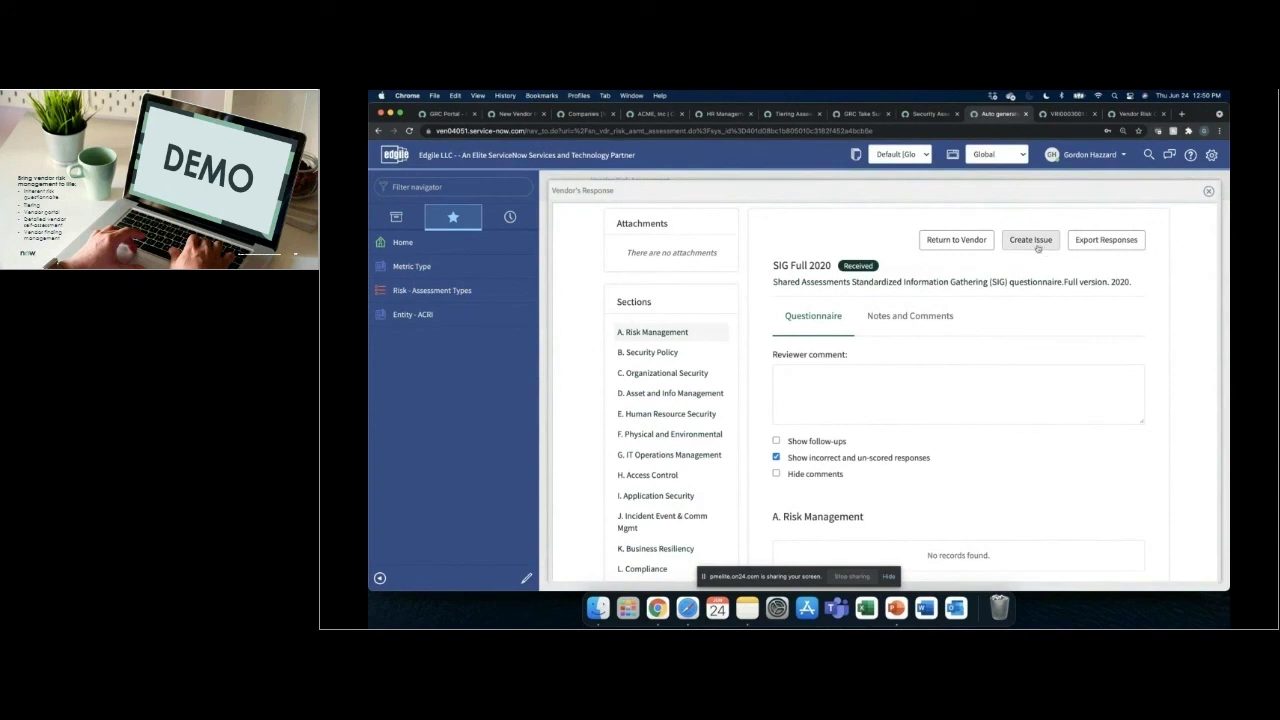
{"action": "scroll", "coordinate": [853, 431], "scroll_direction": "down", "scroll_amount": 10}
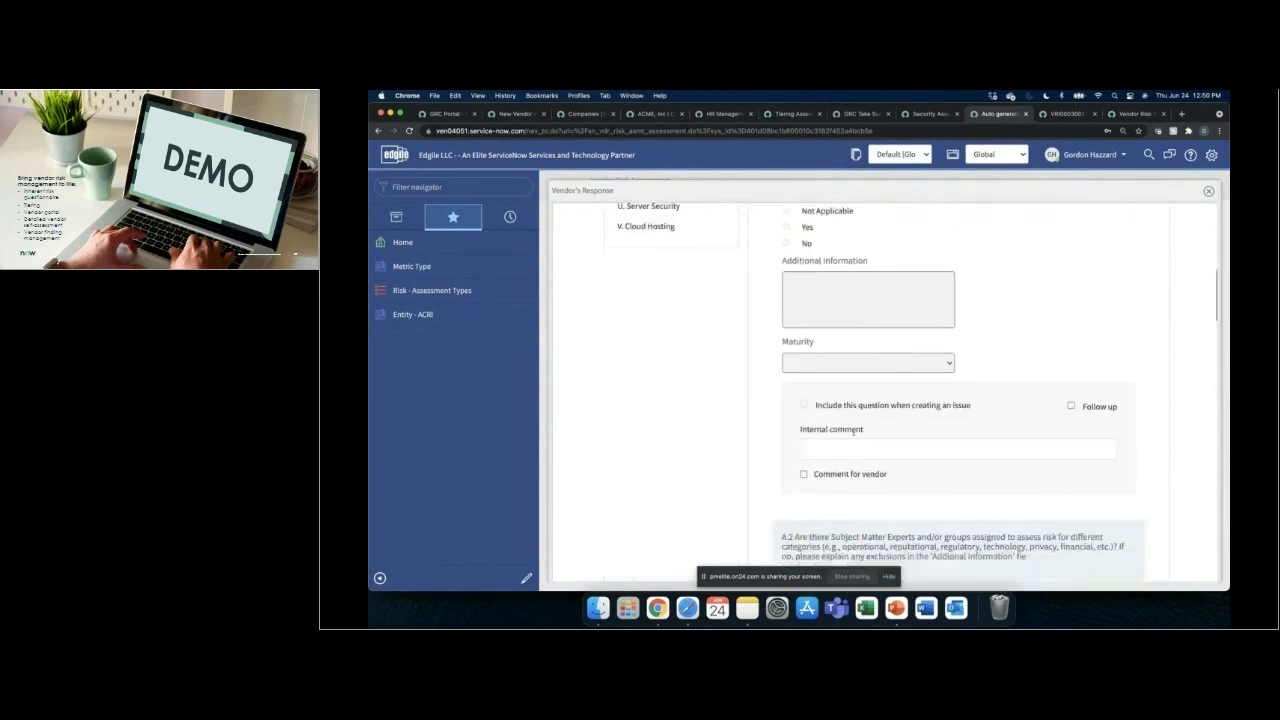
{"action": "scroll", "coordinate": [853, 431], "scroll_direction": "down", "scroll_amount": 5}
{"action": "scroll", "coordinate": [825, 457], "scroll_direction": "up", "scroll_amount": 15}
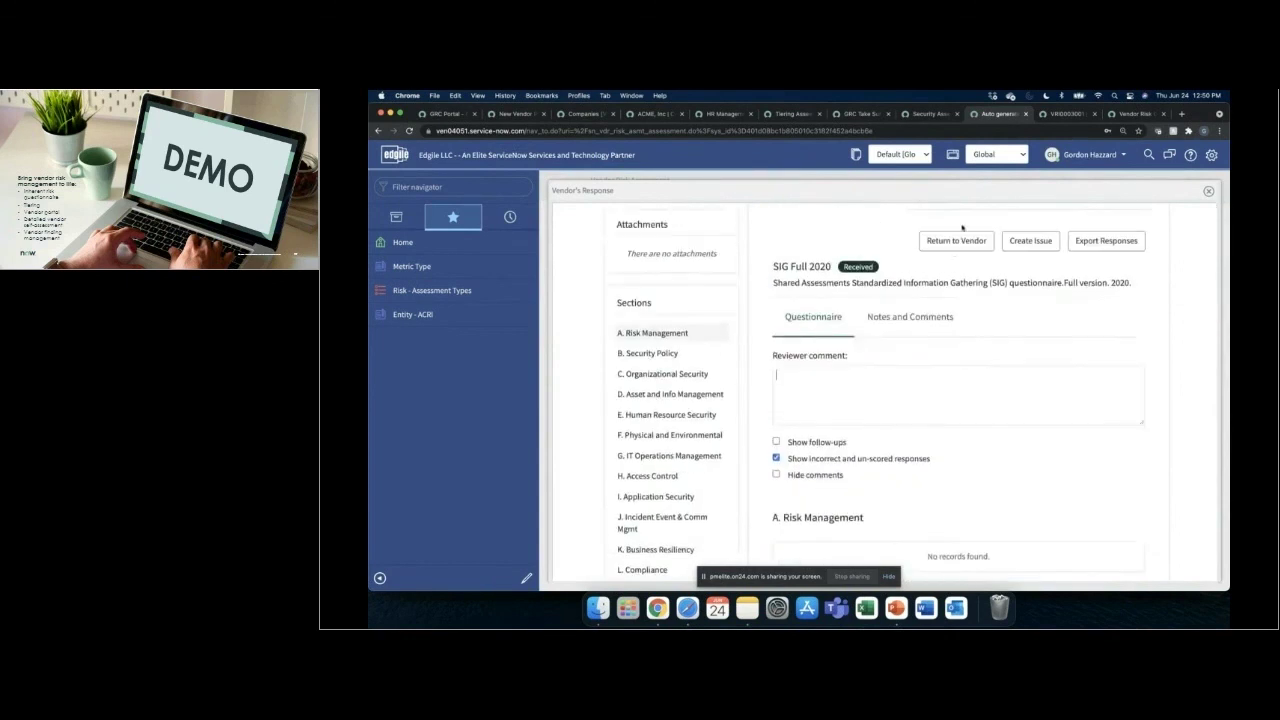
Step: Close the vendor's response and look over the vendor risk assessment record with its related questionnaires
{"action": "left_click", "coordinate": [1208, 191]}
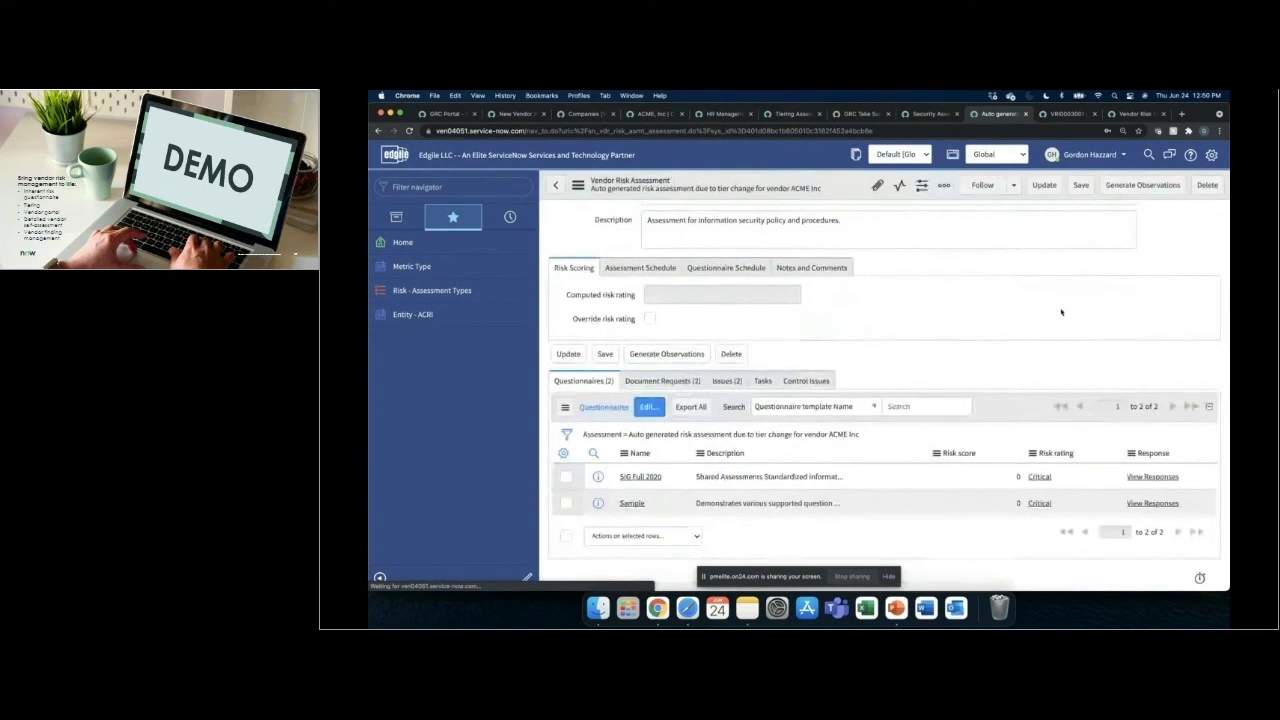
{"action": "scroll", "coordinate": [913, 374], "scroll_direction": "down", "scroll_amount": 3}
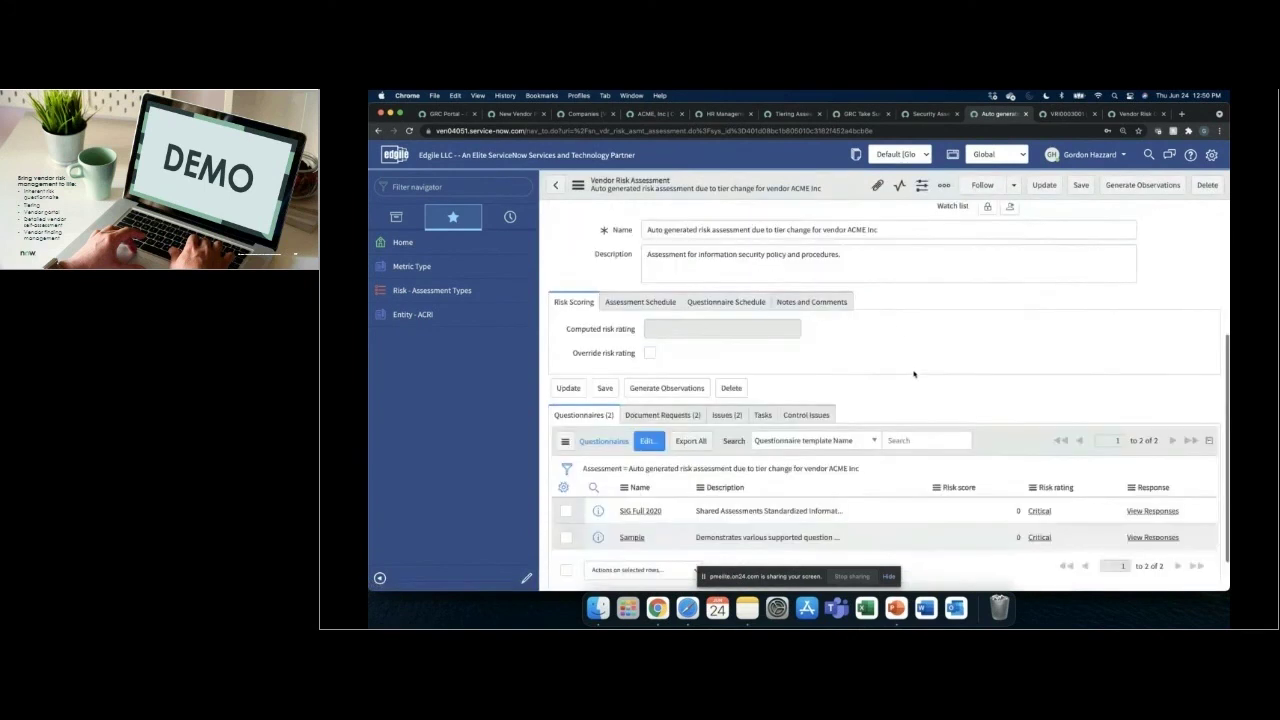
{"action": "scroll", "coordinate": [913, 374], "scroll_direction": "down", "scroll_amount": 1}
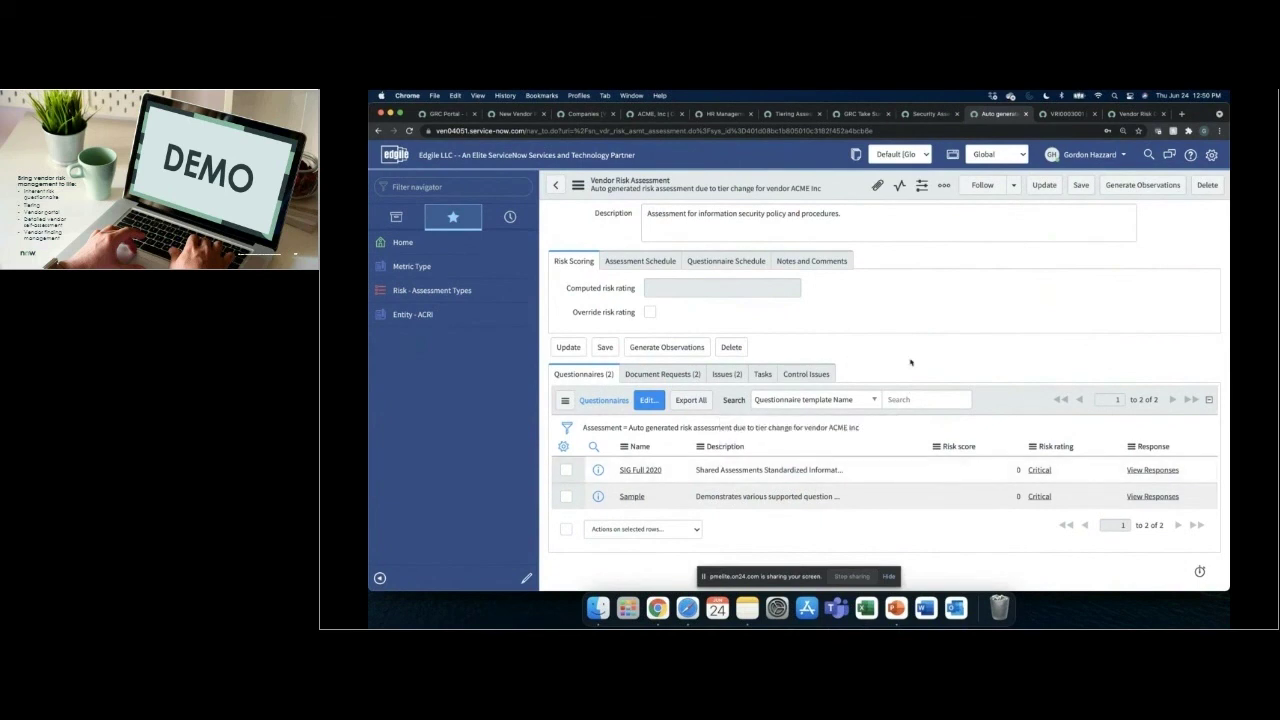
{"action": "scroll", "coordinate": [910, 362], "scroll_direction": "up", "scroll_amount": 5}
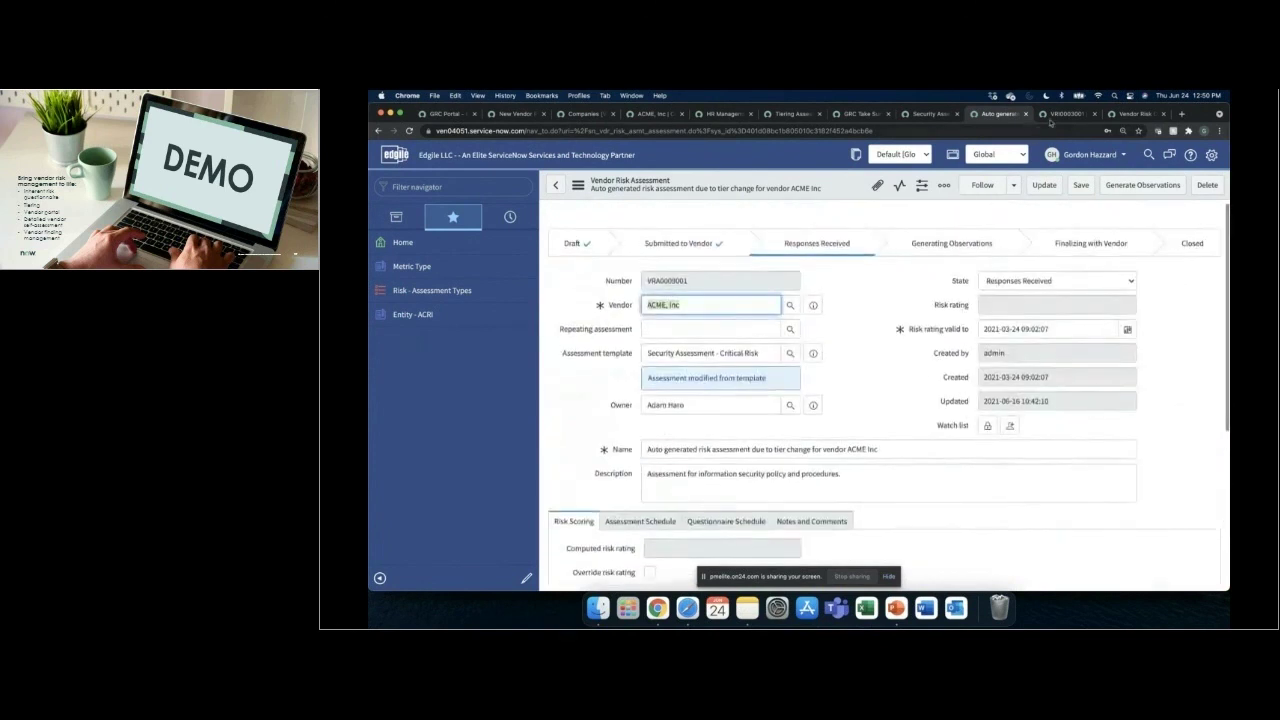
Step: Open vendor risk issue VRI0003001 and view its issue schedule
{"action": "left_click", "coordinate": [1055, 116]}
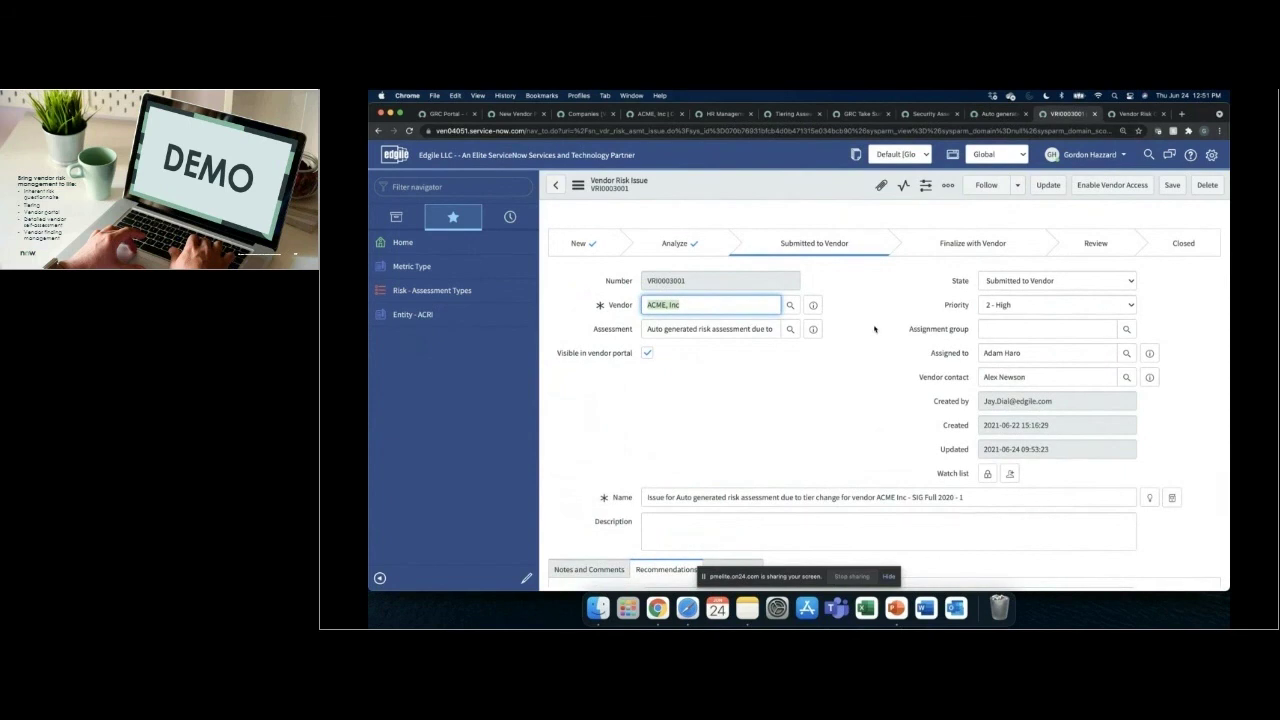
{"action": "scroll", "coordinate": [856, 356], "scroll_direction": "down", "scroll_amount": 1}
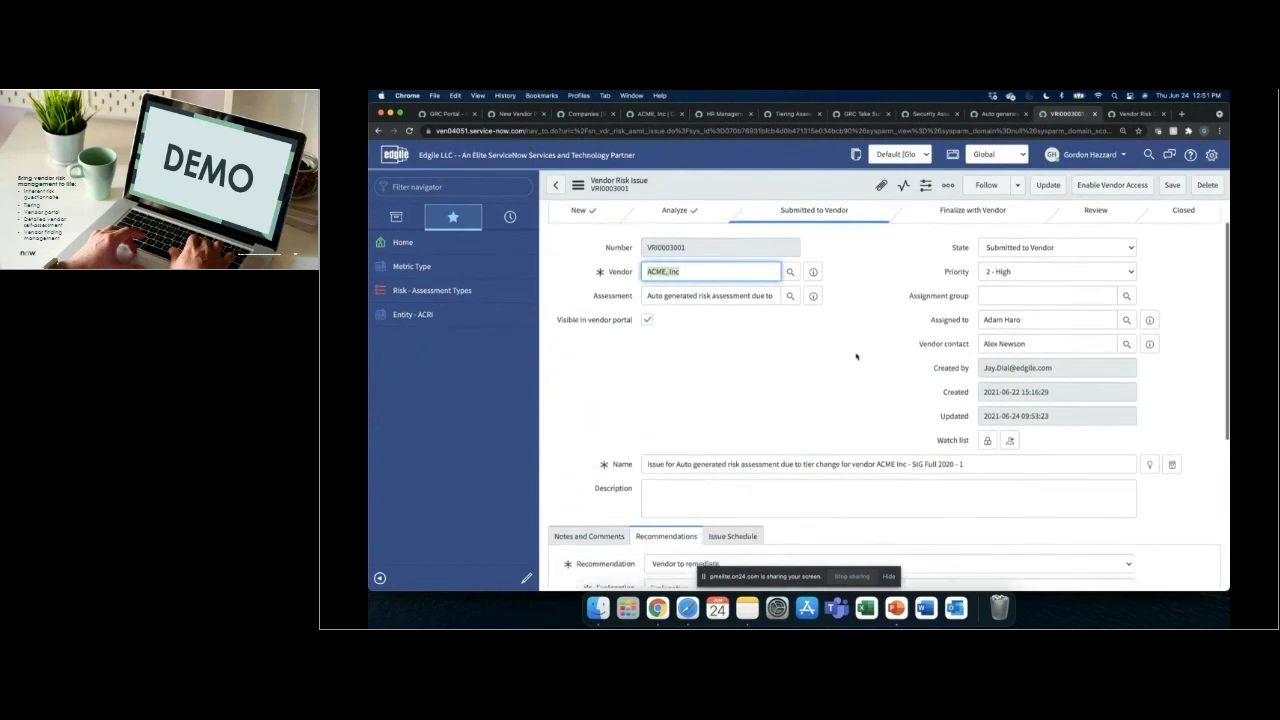
{"action": "scroll", "coordinate": [856, 356], "scroll_direction": "down", "scroll_amount": 1}
{"action": "scroll", "coordinate": [640, 470], "scroll_direction": "down", "scroll_amount": 1}
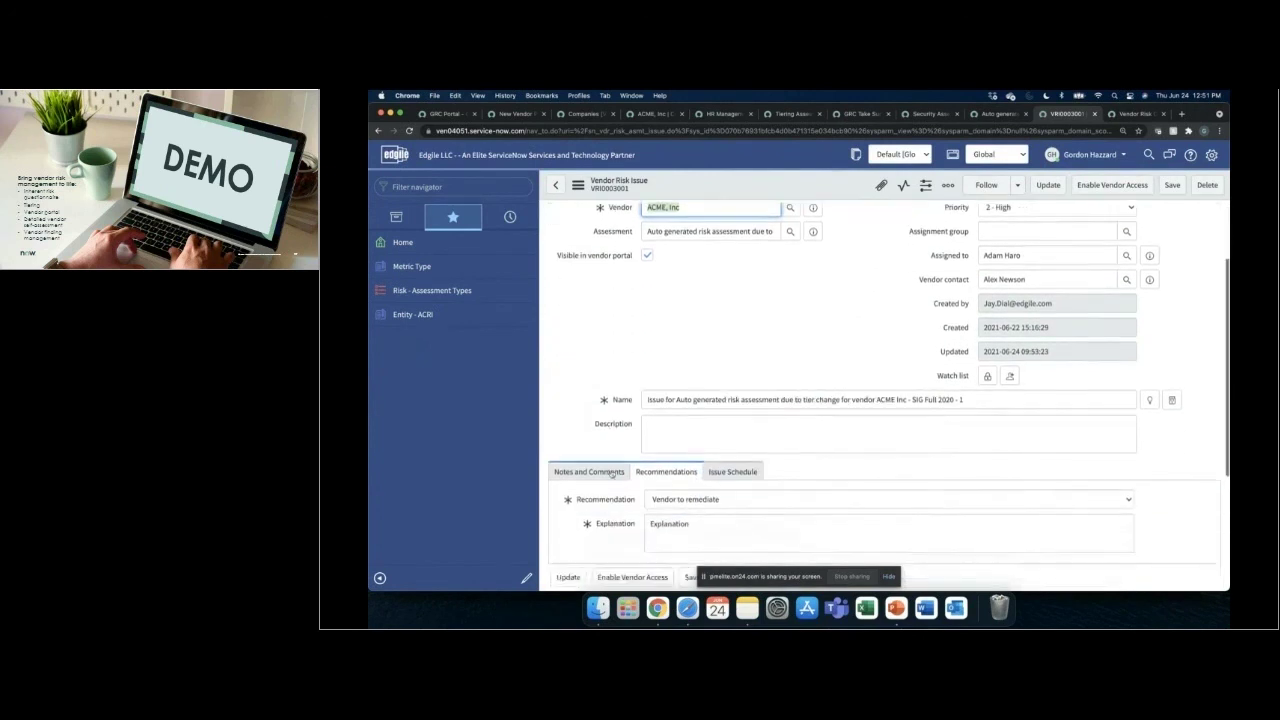
{"action": "left_click", "coordinate": [734, 470]}
{"action": "scroll", "coordinate": [749, 474], "scroll_direction": "down", "scroll_amount": 2}
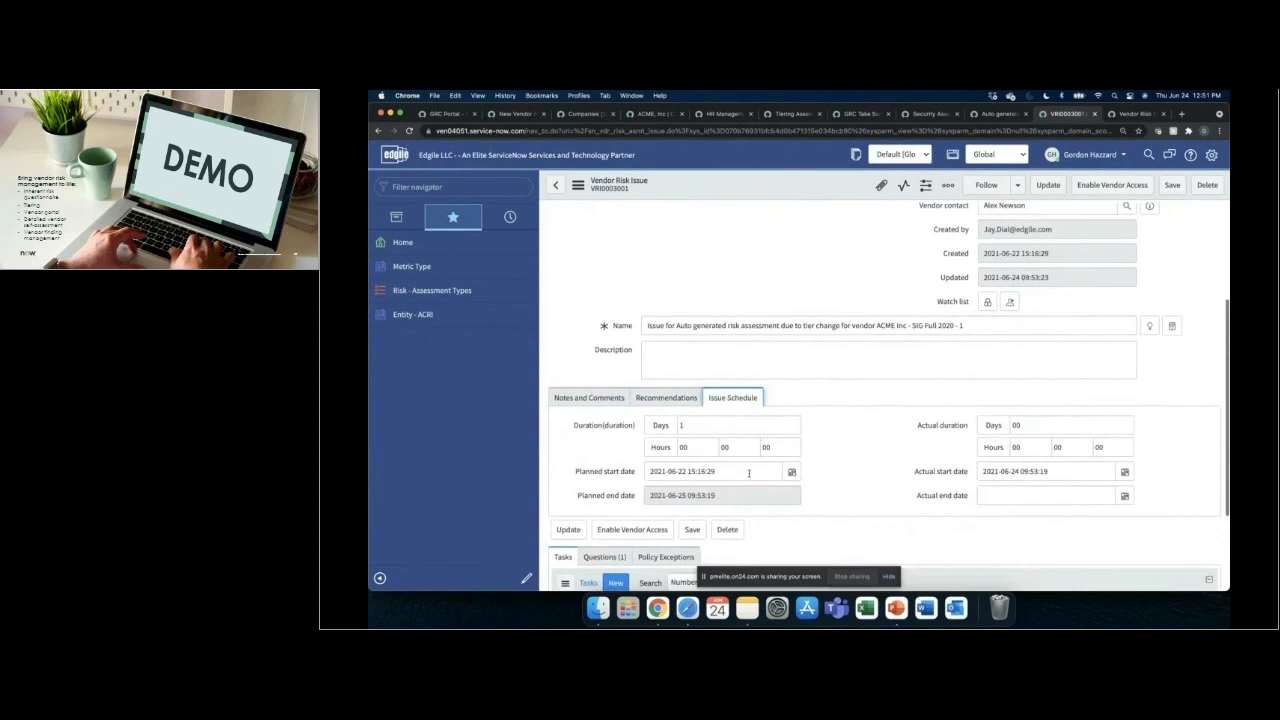
Step: Review the available recommendation options on the vendor risk issue, keeping Vendor to remediate
{"action": "left_click", "coordinate": [670, 399]}
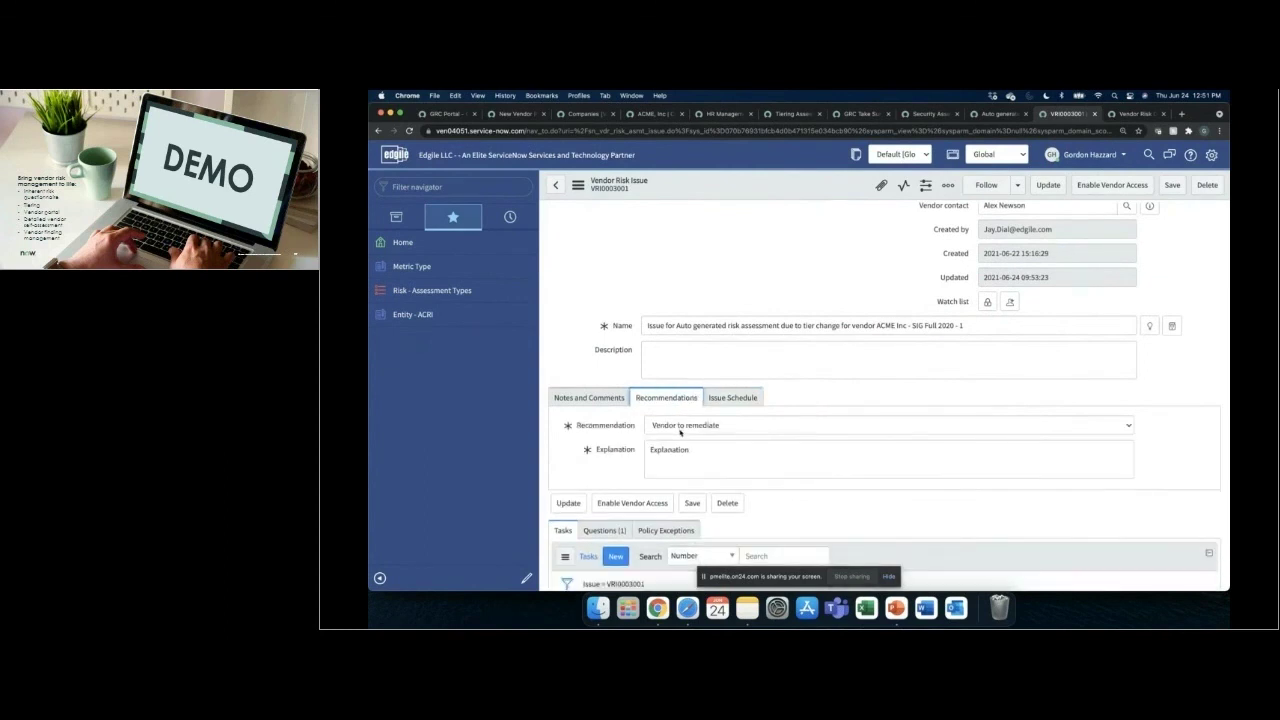
{"action": "left_click", "coordinate": [680, 426]}
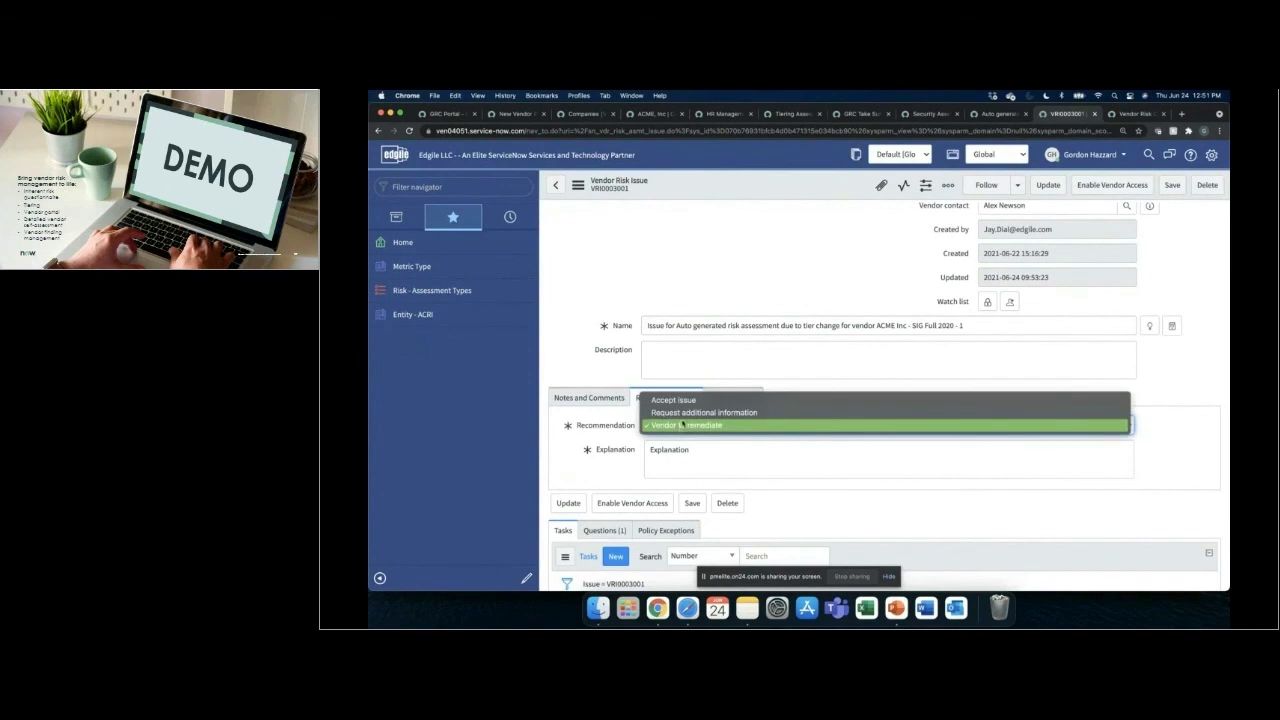
{"action": "left_click", "coordinate": [623, 460]}
{"action": "scroll", "coordinate": [622, 457], "scroll_direction": "up", "scroll_amount": 1}
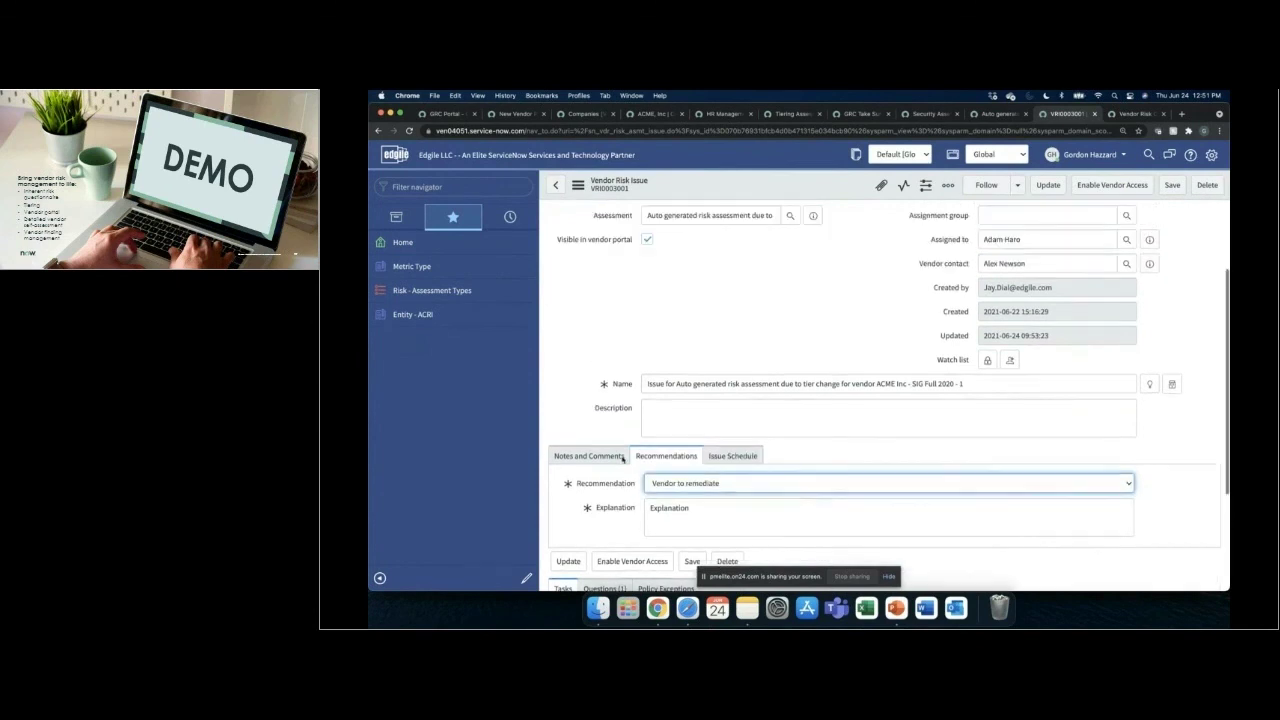
Step: View the questionnaire questions linked to the vendor risk issue
{"action": "scroll", "coordinate": [622, 457], "scroll_direction": "down", "scroll_amount": 2}
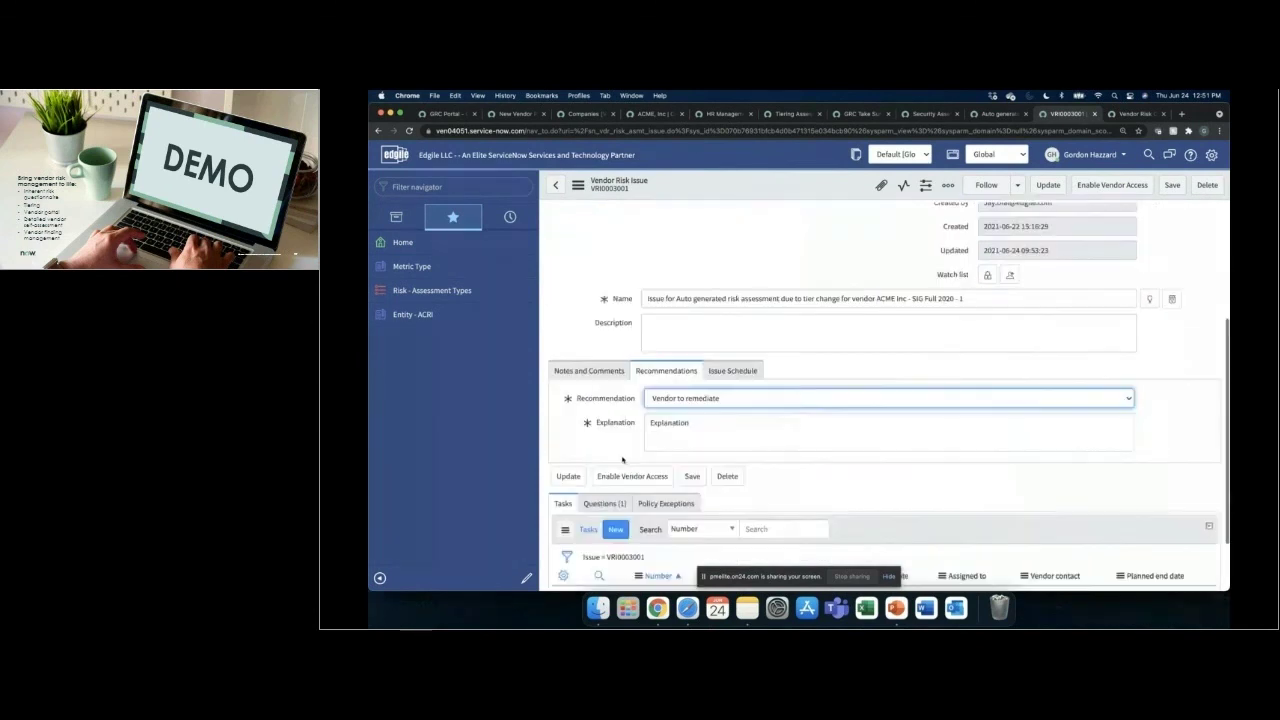
{"action": "scroll", "coordinate": [612, 443], "scroll_direction": "down", "scroll_amount": 1}
{"action": "left_click", "coordinate": [605, 420]}
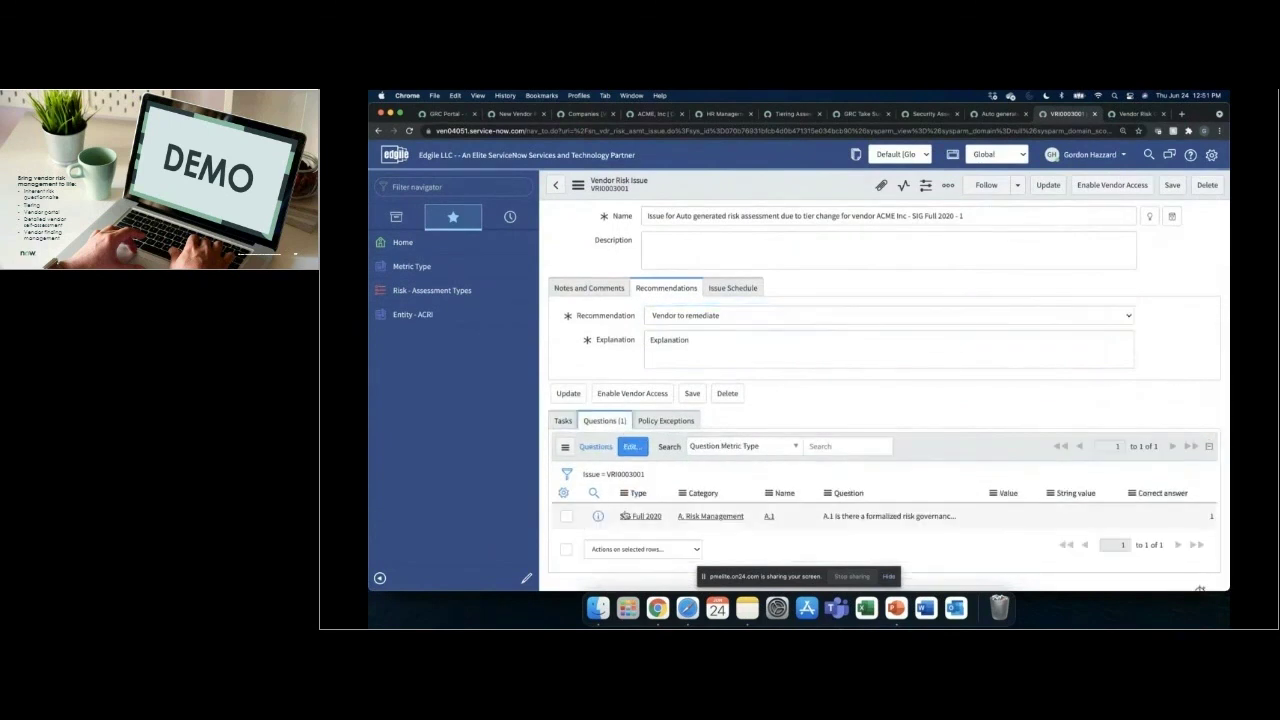
{"action": "scroll", "coordinate": [625, 516], "scroll_direction": "up", "scroll_amount": 5}
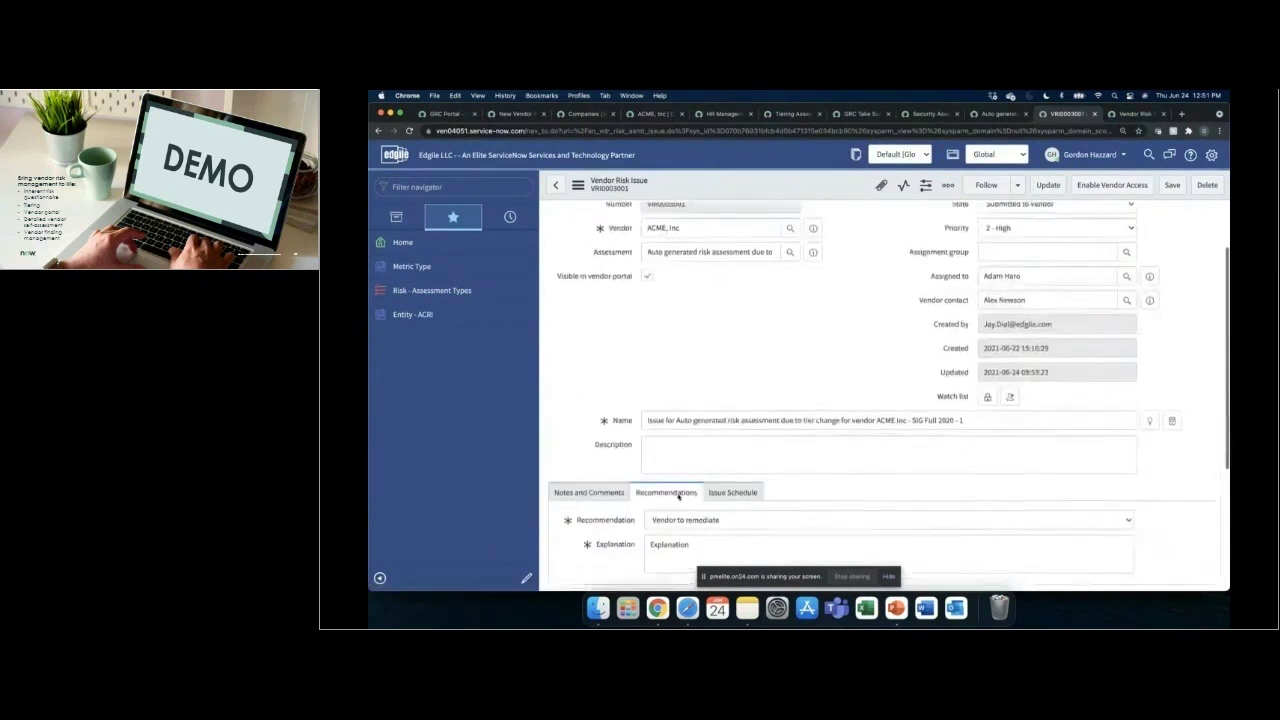
Step: Switch to the Vendor Assessment Portal in Safari and open issue VRI0003001 from ACME, Inc's auto-generated risk assessment
{"action": "key", "text": "ctrl+Up"}
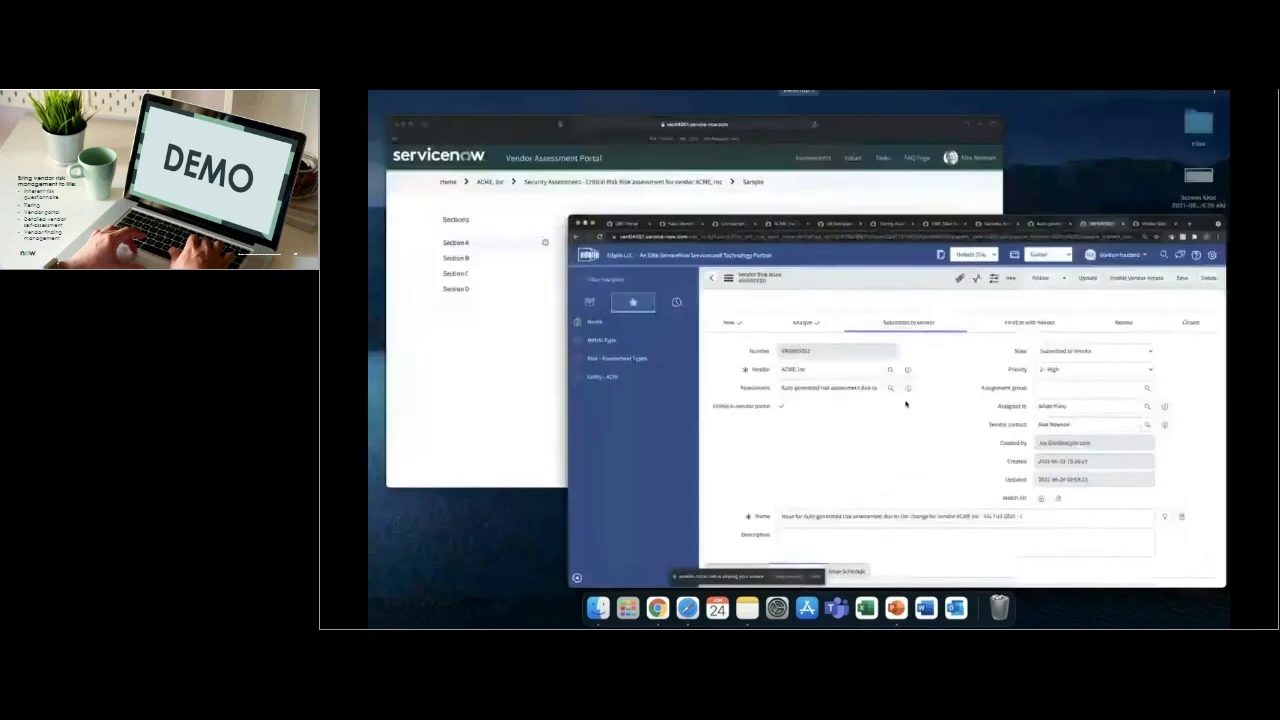
{"action": "left_click", "coordinate": [752, 311]}
{"action": "left_click", "coordinate": [530, 191]}
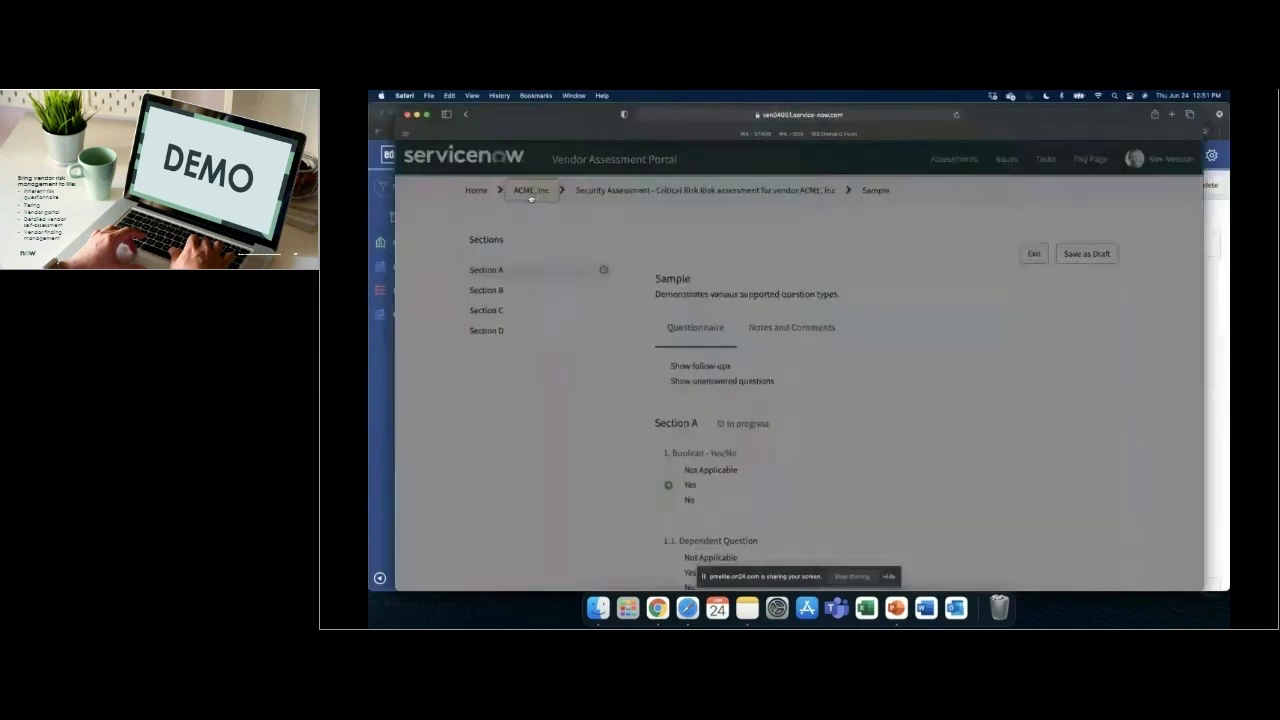
{"action": "left_click", "coordinate": [878, 286]}
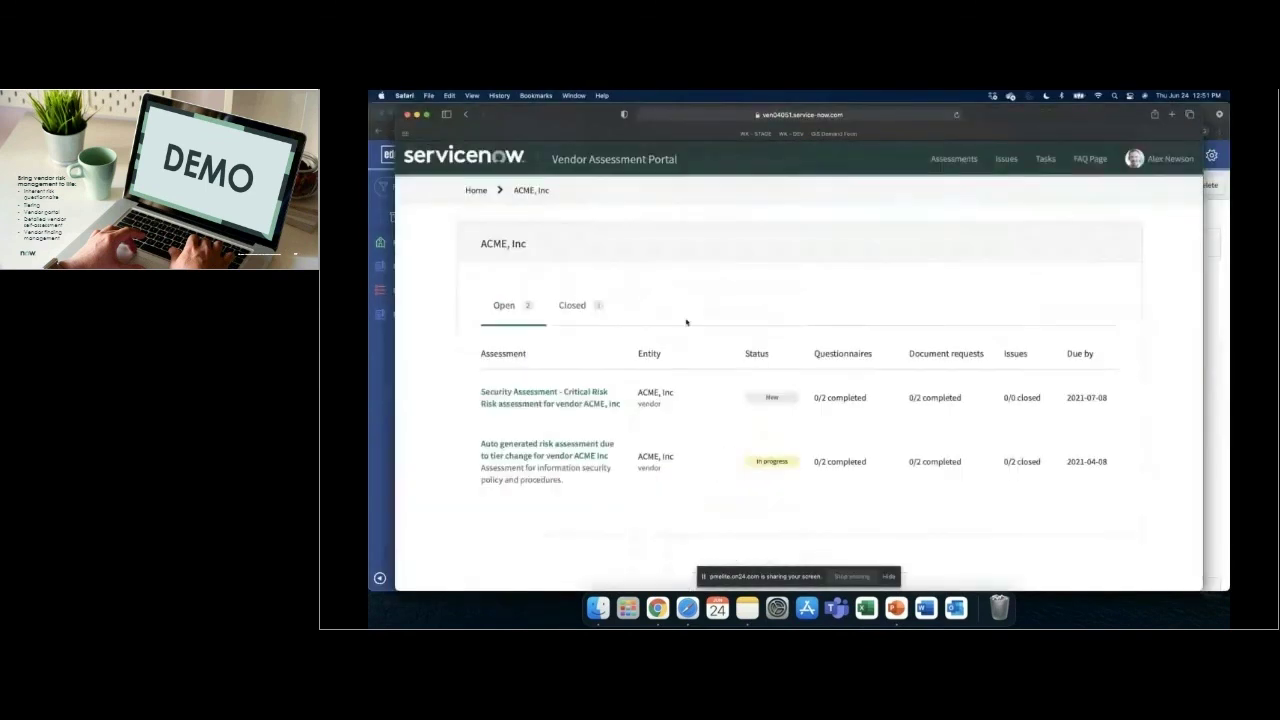
{"action": "left_click", "coordinate": [532, 448]}
{"action": "left_click", "coordinate": [586, 322]}
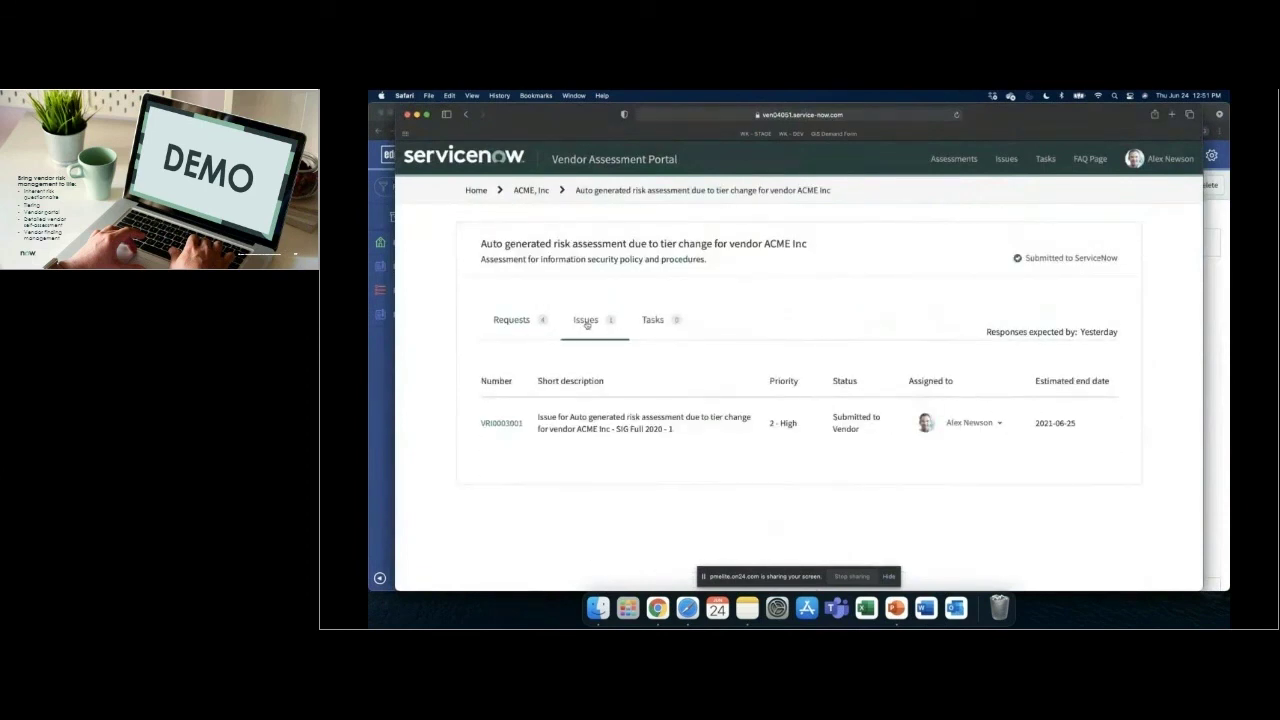
{"action": "left_click", "coordinate": [515, 425]}
{"action": "scroll", "coordinate": [957, 389], "scroll_direction": "down", "scroll_amount": 1}
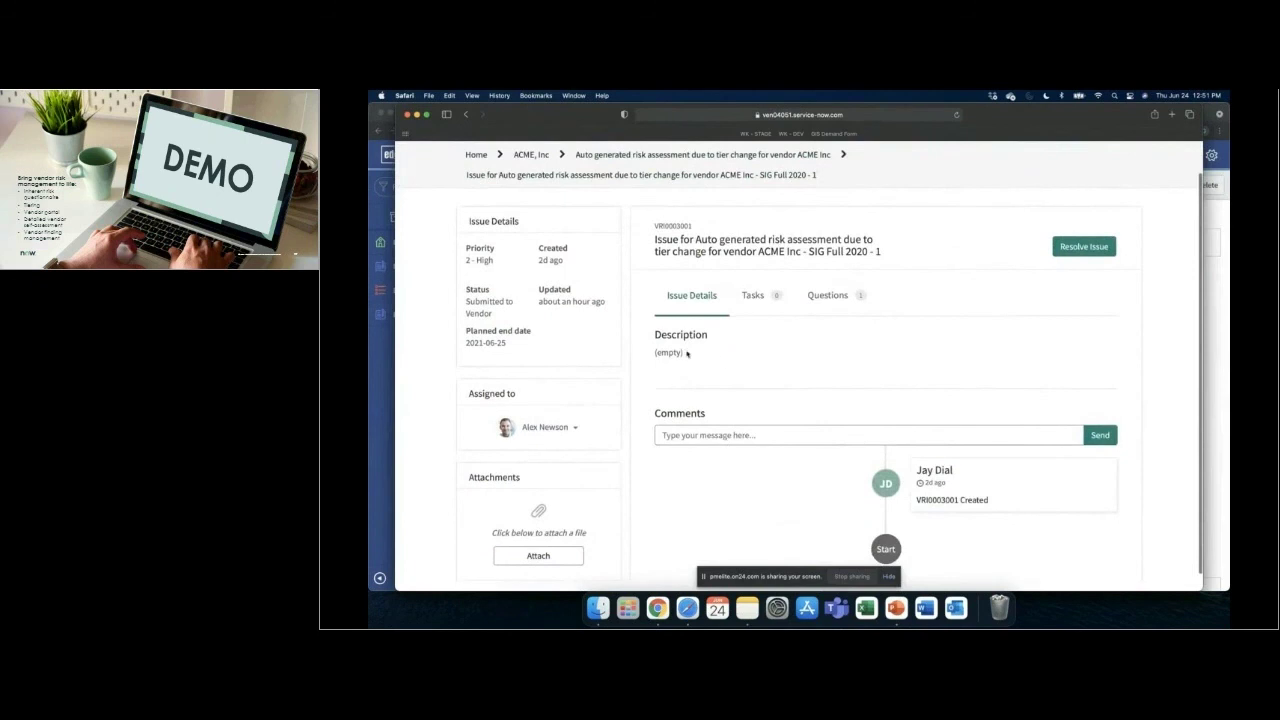
Step: View the portal issue's related questions and tasks, and return to the issue details
{"action": "left_click", "coordinate": [830, 298]}
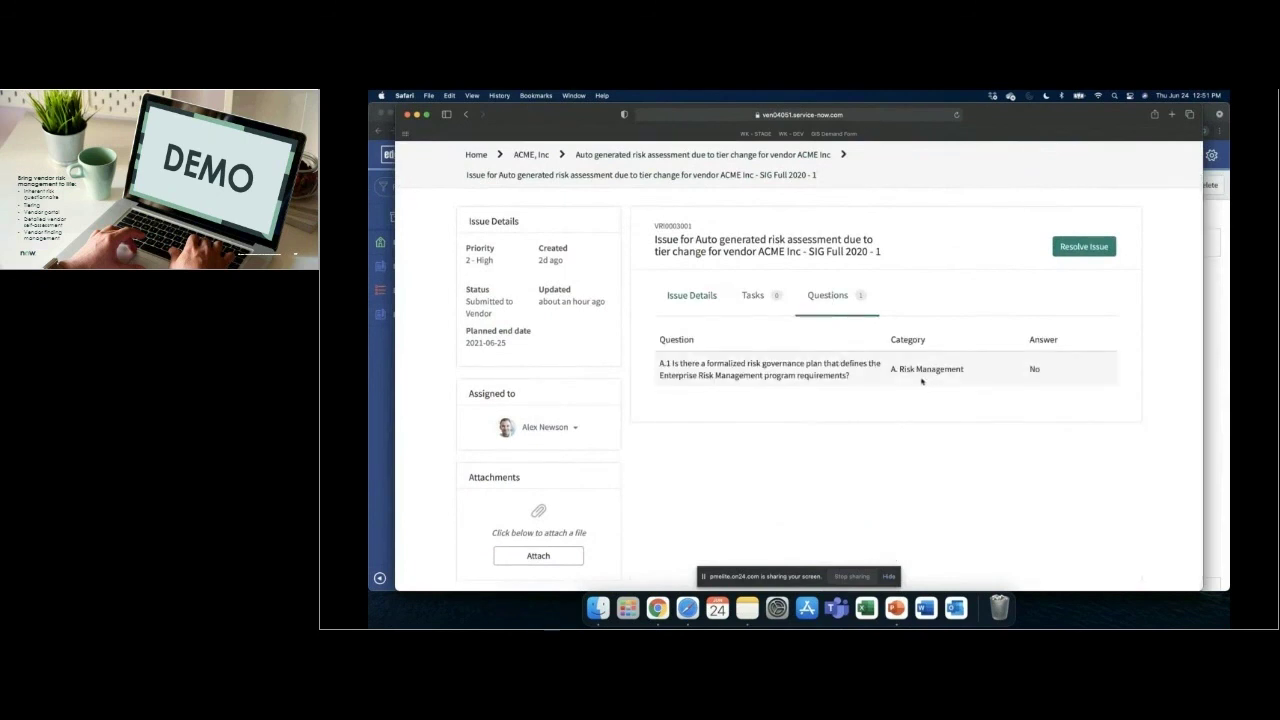
{"action": "left_click", "coordinate": [764, 305]}
{"action": "left_click", "coordinate": [720, 299]}
Step: Send the comment "comment to the infosec" on the issue in the vendor portal
{"action": "scroll", "coordinate": [760, 385], "scroll_direction": "down", "scroll_amount": 1}
{"action": "left_click", "coordinate": [768, 414]}
{"action": "type", "text": "comment to the "}
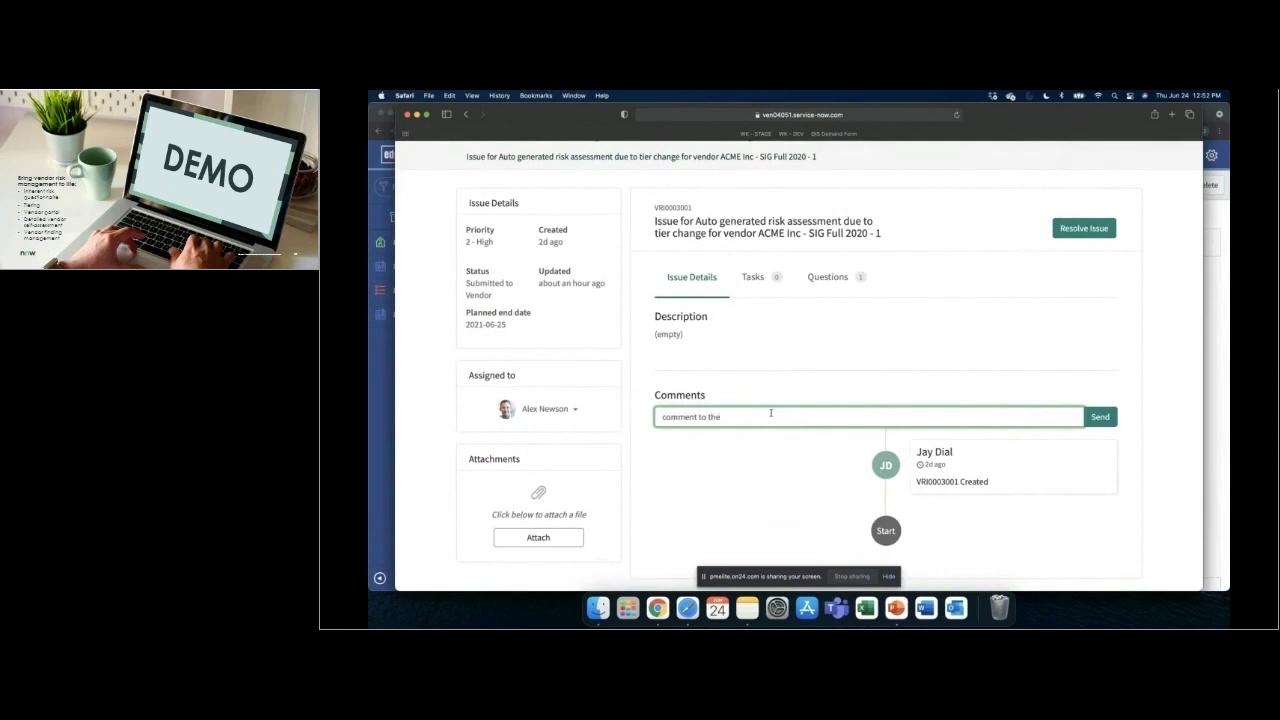
{"action": "type", "text": "infosec"}
{"action": "left_click", "coordinate": [745, 428]}
{"action": "left_click", "coordinate": [1097, 420]}
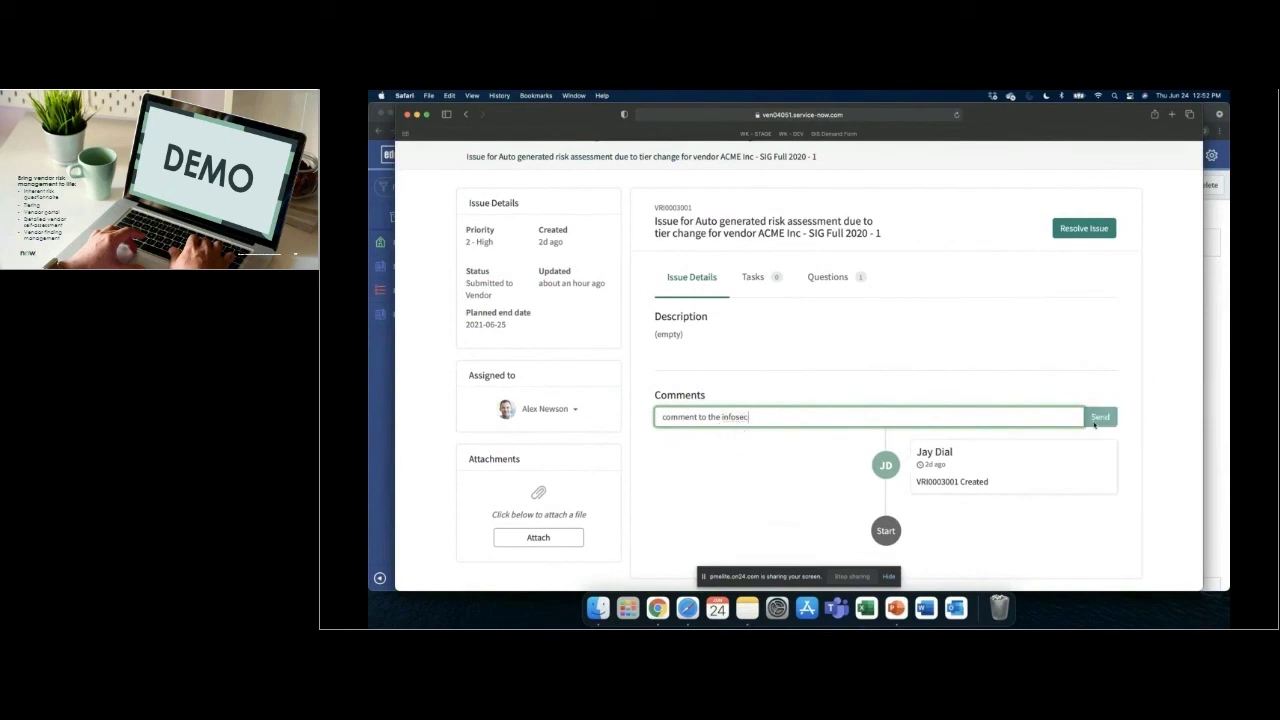
Step: Switch back to the vendor risk issue in Chrome and post "comment to vendor" as a customer-visible additional comment
{"action": "key", "text": "ctrl+Up"}
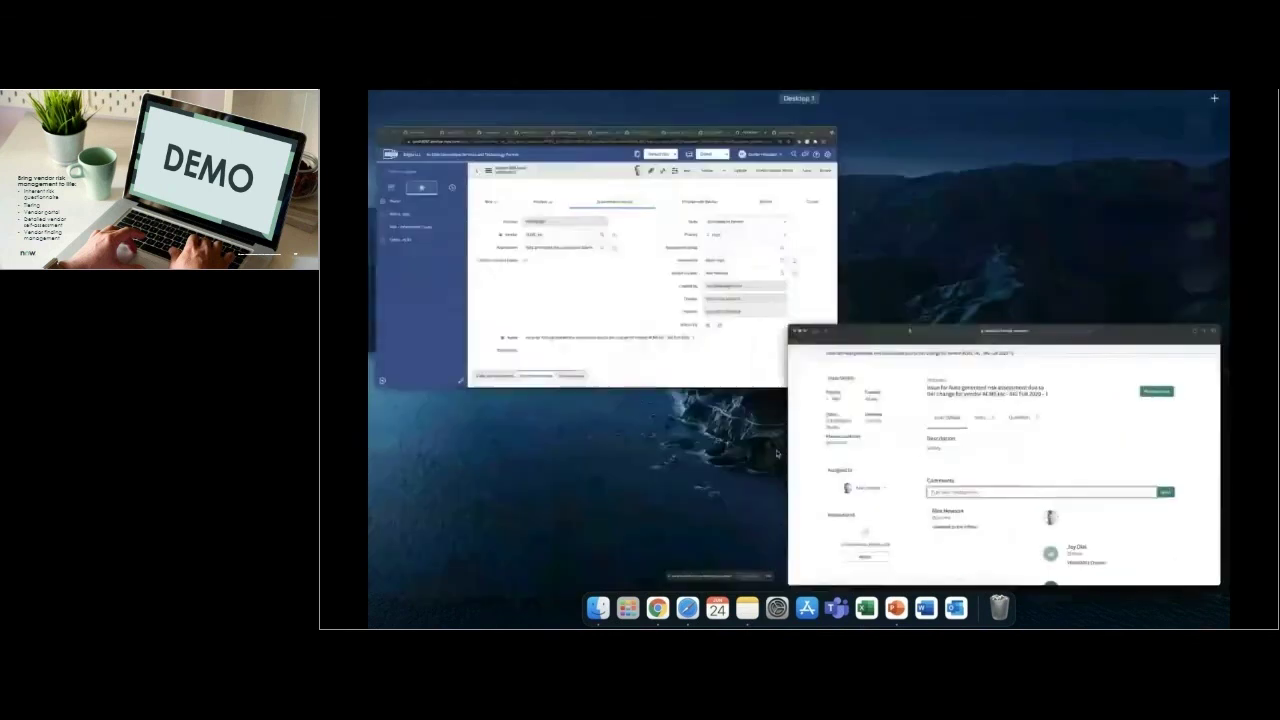
{"action": "left_click", "coordinate": [714, 333]}
{"action": "scroll", "coordinate": [612, 452], "scroll_direction": "down", "scroll_amount": 3}
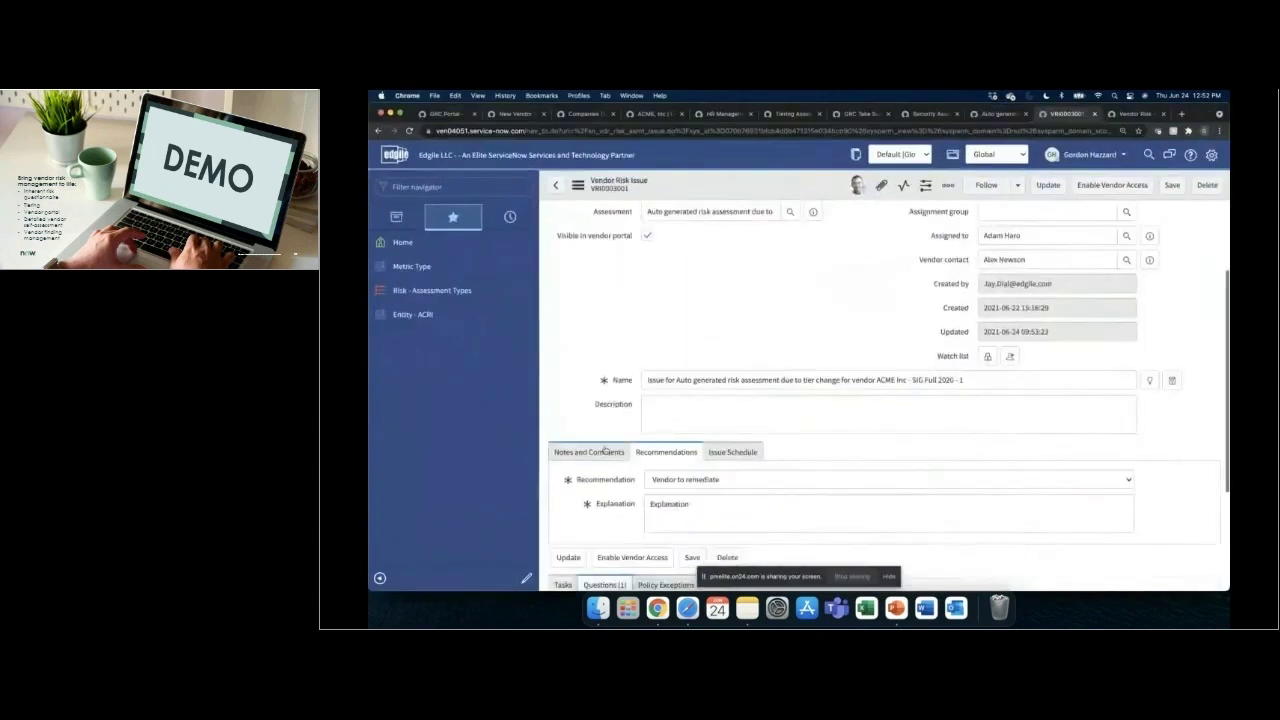
{"action": "scroll", "coordinate": [612, 452], "scroll_direction": "down", "scroll_amount": 3}
{"action": "left_click", "coordinate": [736, 368]}
{"action": "type", "text": "comment to"}
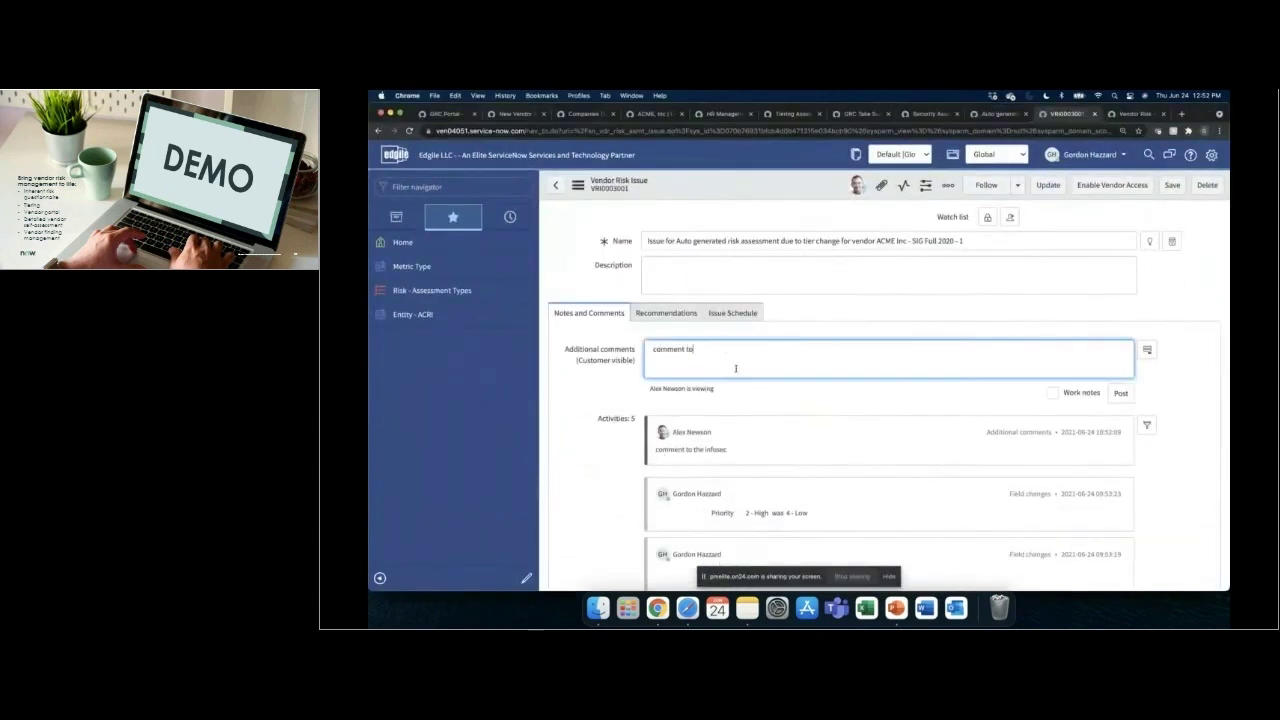
{"action": "type", "text": " vendor"}
{"action": "left_click", "coordinate": [1108, 396]}
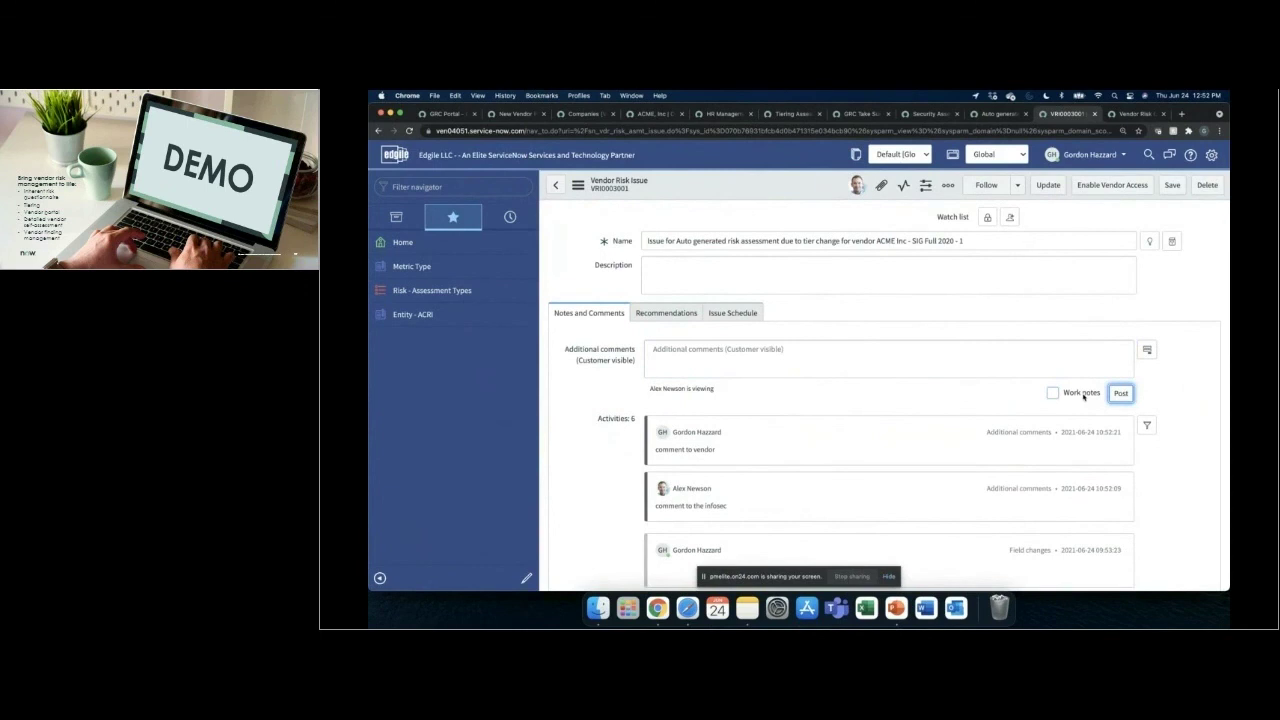
Step: Post "internal notes" as a work note on the vendor risk issue
{"action": "left_click", "coordinate": [1081, 393]}
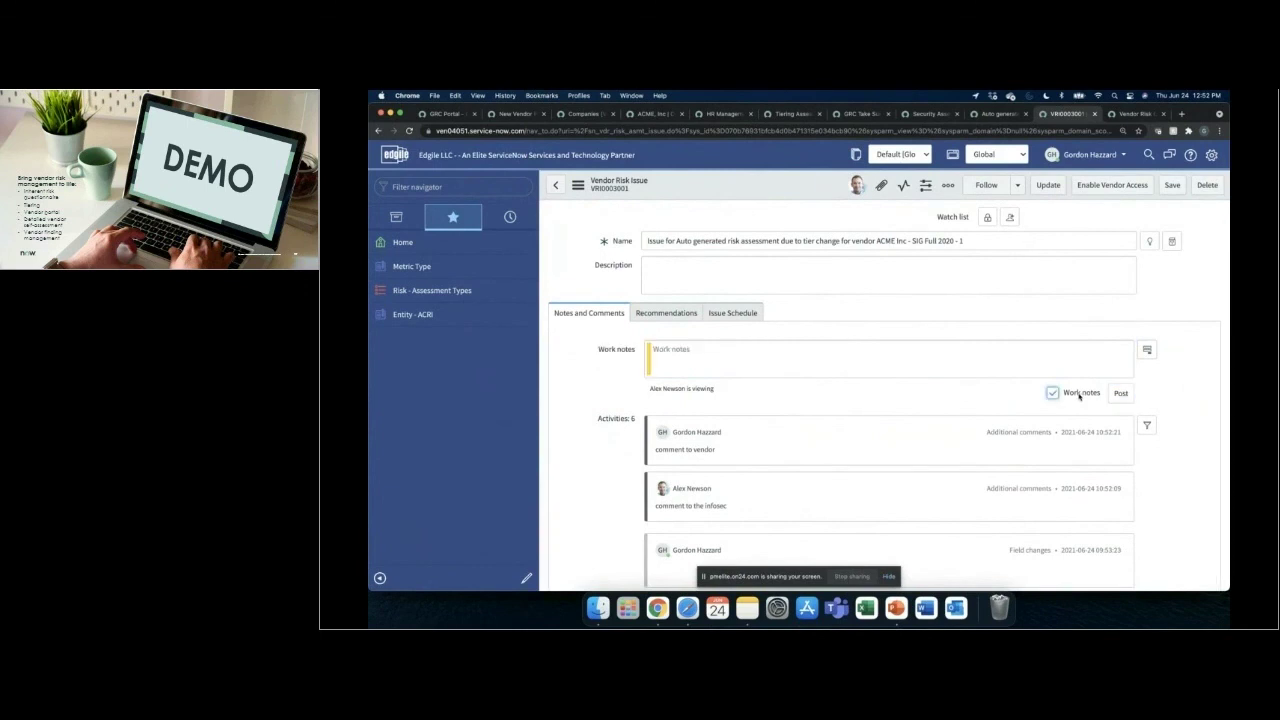
{"action": "left_click", "coordinate": [1033, 371]}
{"action": "type", "text": "Internal notes"}
{"action": "left_click", "coordinate": [1121, 393]}
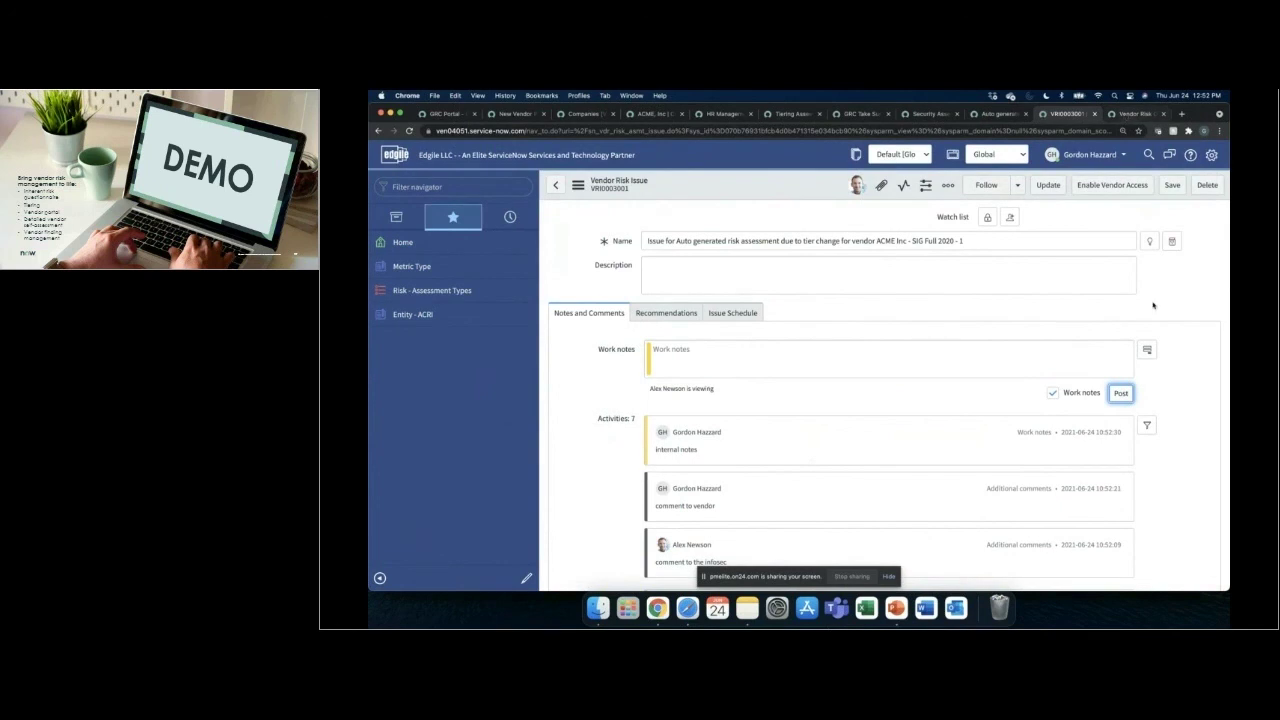
Step: Switch to the Vendor Risk Overview dashboard
{"action": "key", "text": "ctrl+Tab"}
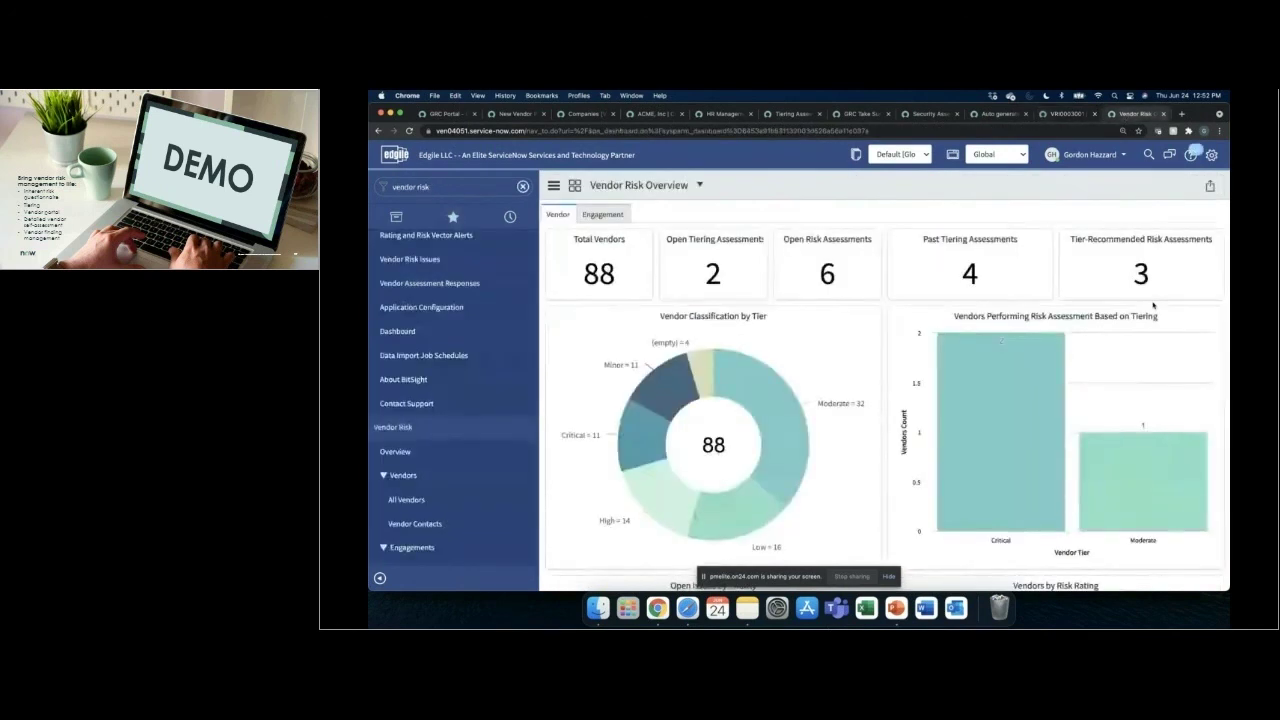